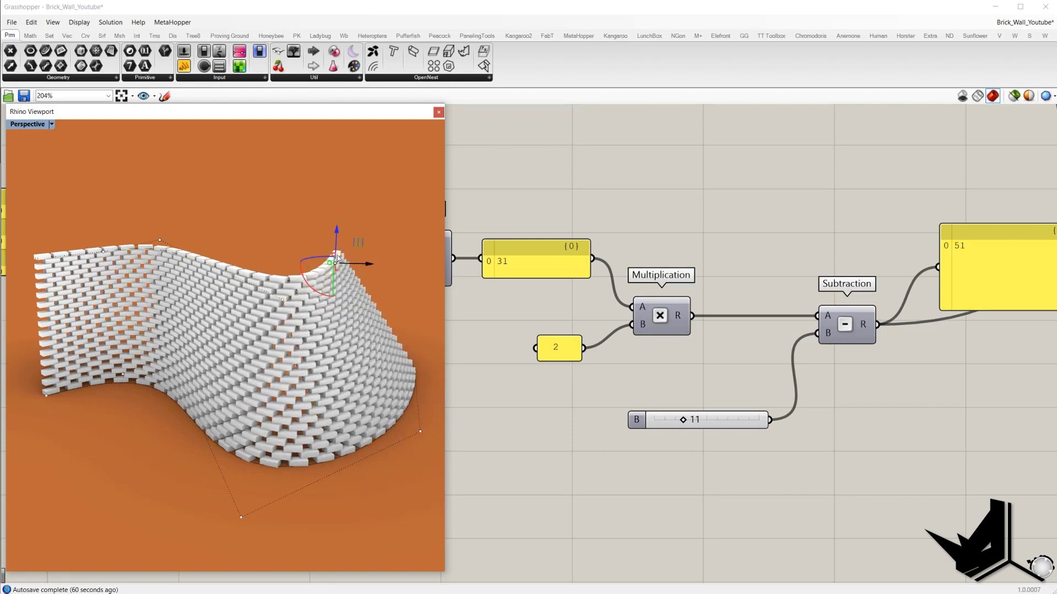
- Move the two front control points of the wall's base curve inward to make its bulge shallower, and clear the selection
left_click_drag(417, 433, 387, 431)
left_click(241, 518)
left_click_drag(241, 517, 219, 472)
left_click(220, 237)
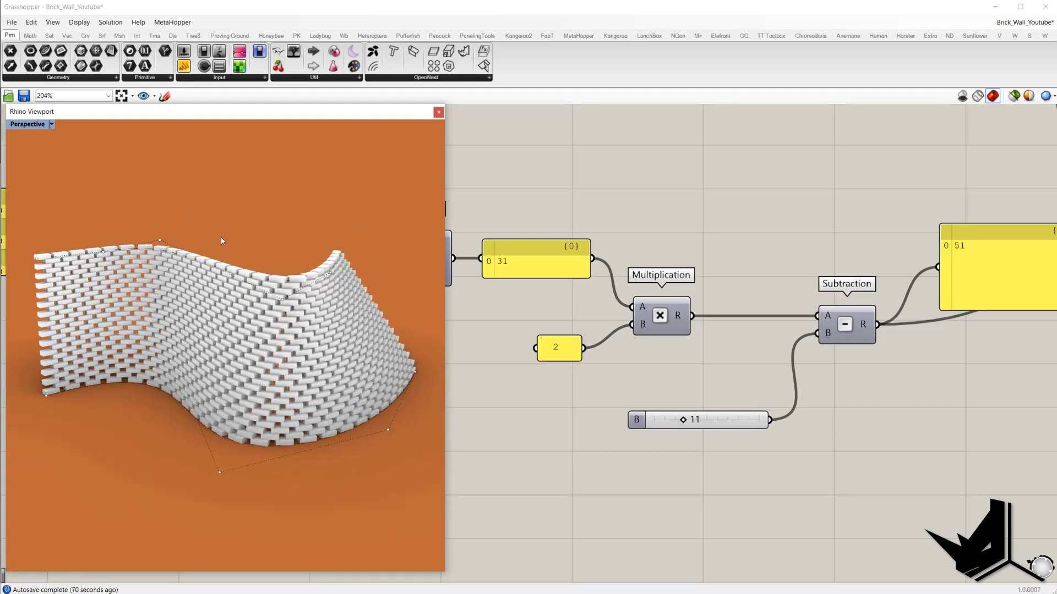
key("Escape")
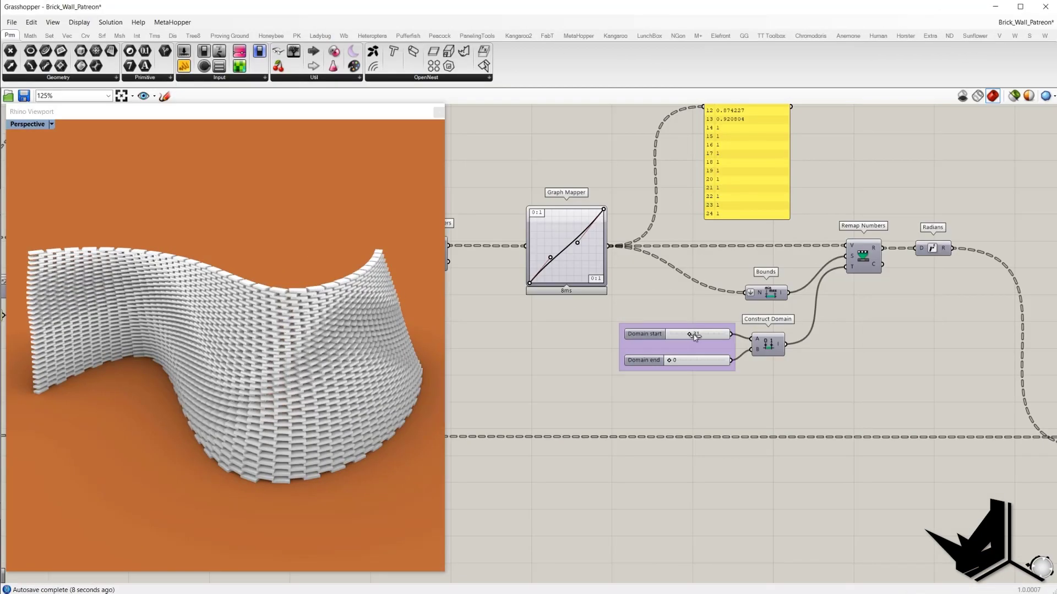
- Increase the Domain start value, and set the brick height to 0.06 and the brick length to 0.3
left_click_drag(694, 334, 715, 337)
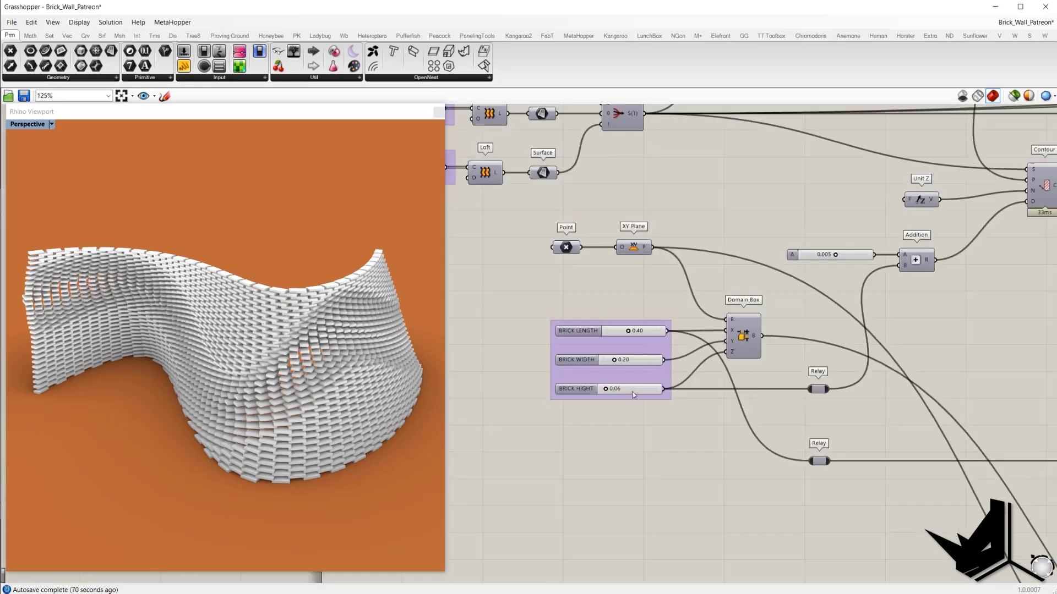
scroll(632, 391, "up", 3)
left_click(652, 400)
double_click(652, 397)
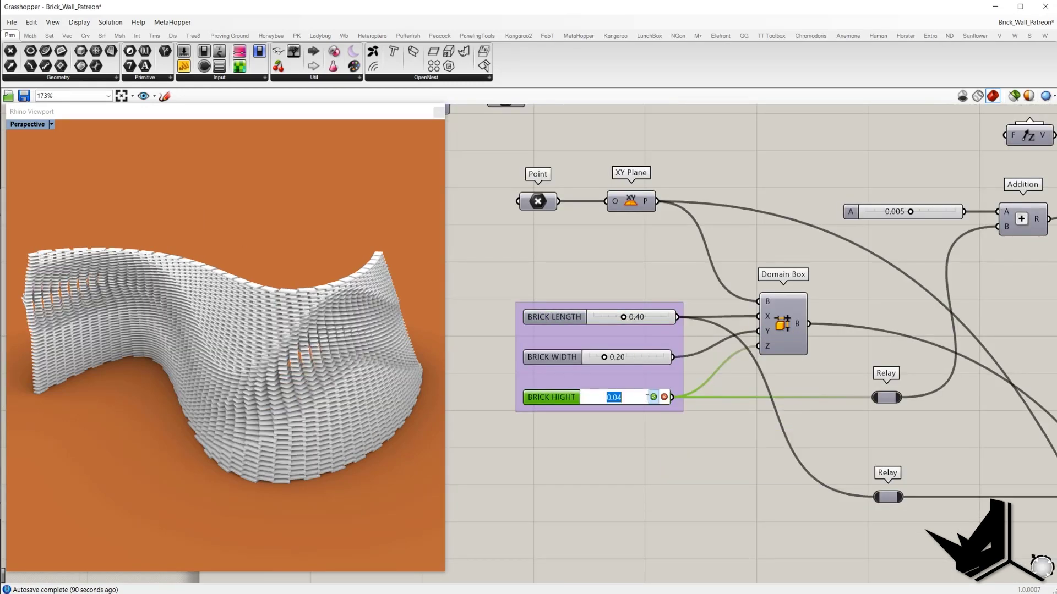
type("0.06")
key("Return")
double_click(650, 318)
type("0.3")
key("Return")
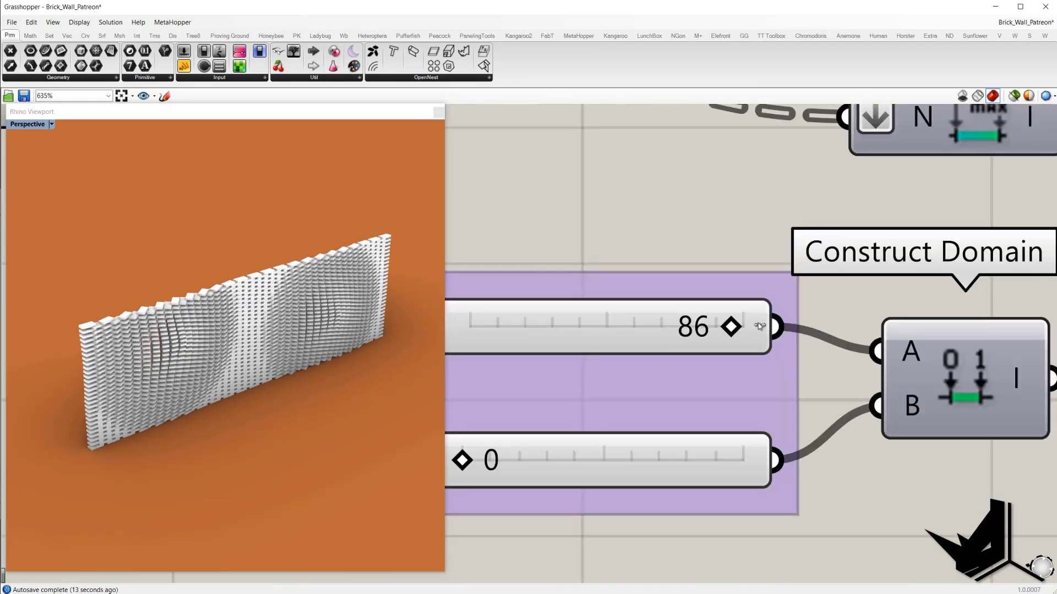
- Adjust the Domain start value and switch the wall shape in the Value List to Curved
left_click_drag(758, 323, 732, 329)
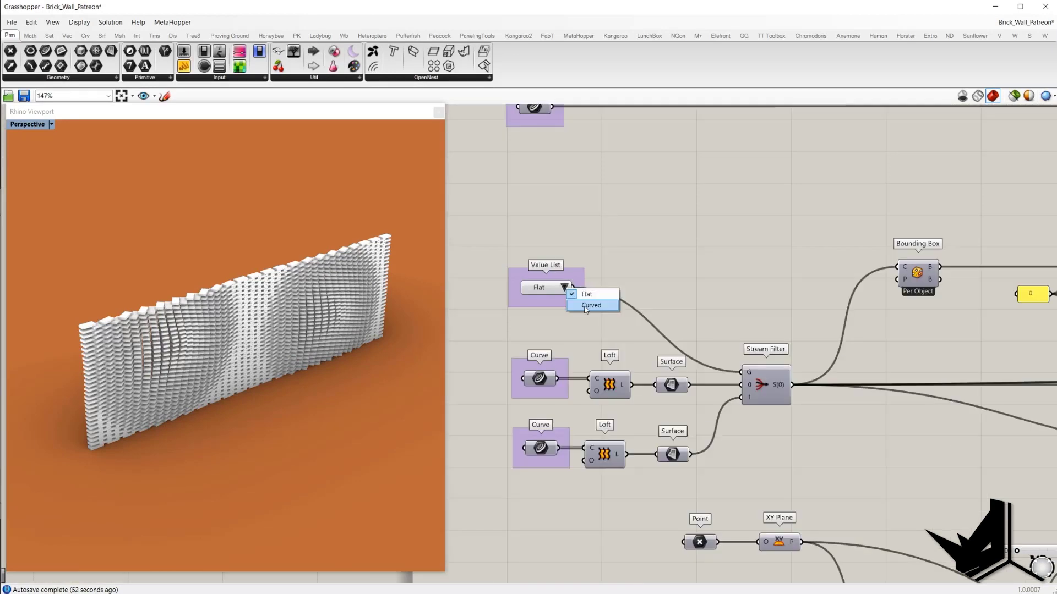
left_click(611, 304)
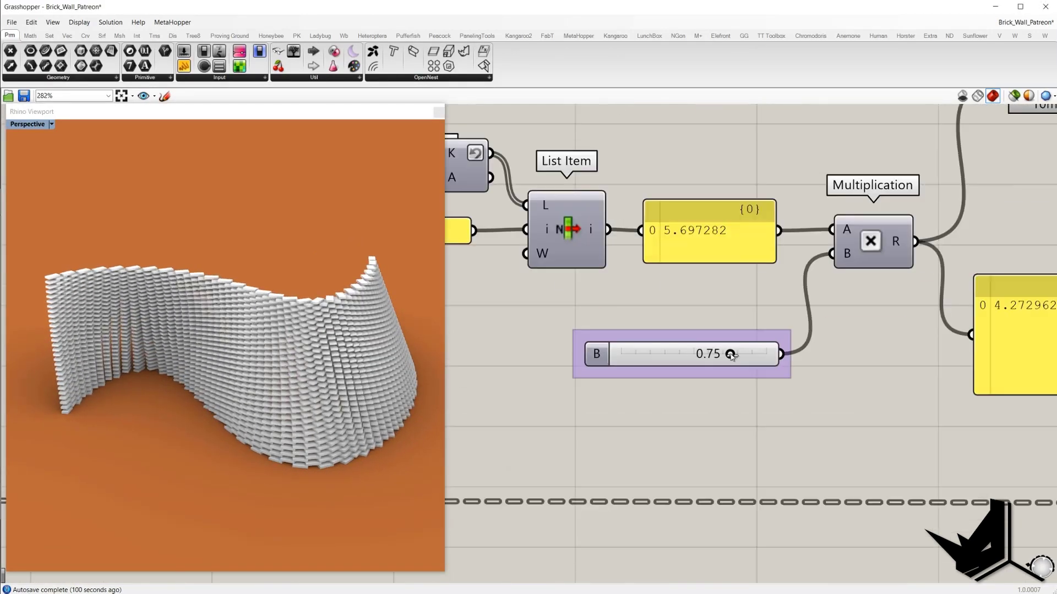
- Vary the Multiplication's B factor, including down to 0.00 and back up, and increase Domain start to change the brick rotation effect
mouse_move(732, 354)
left_mouse_down()
mouse_move(641, 357)
mouse_move(713, 357)
left_mouse_up()
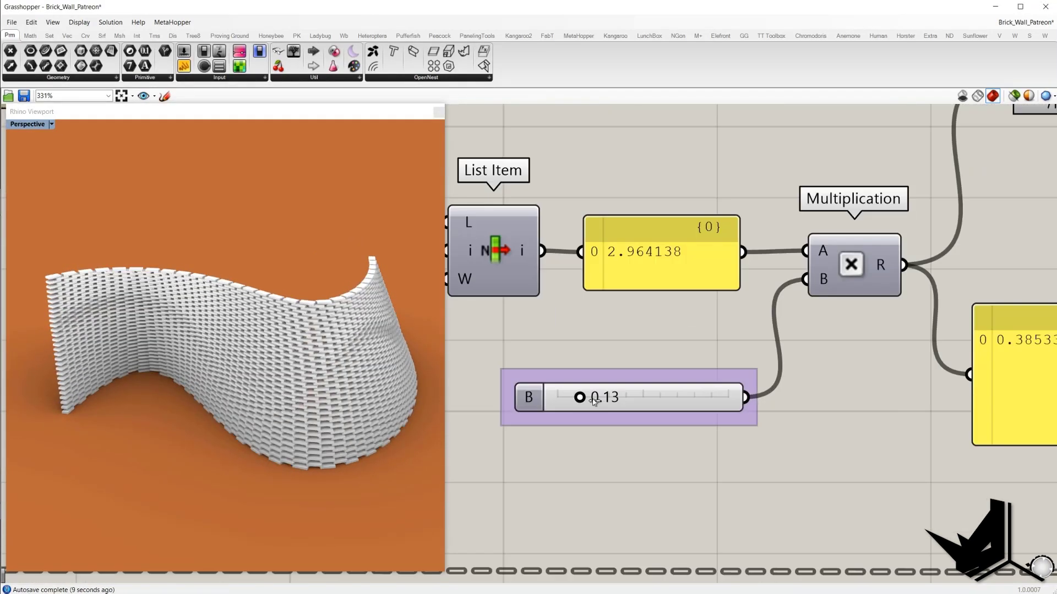
left_click_drag(578, 397, 530, 396)
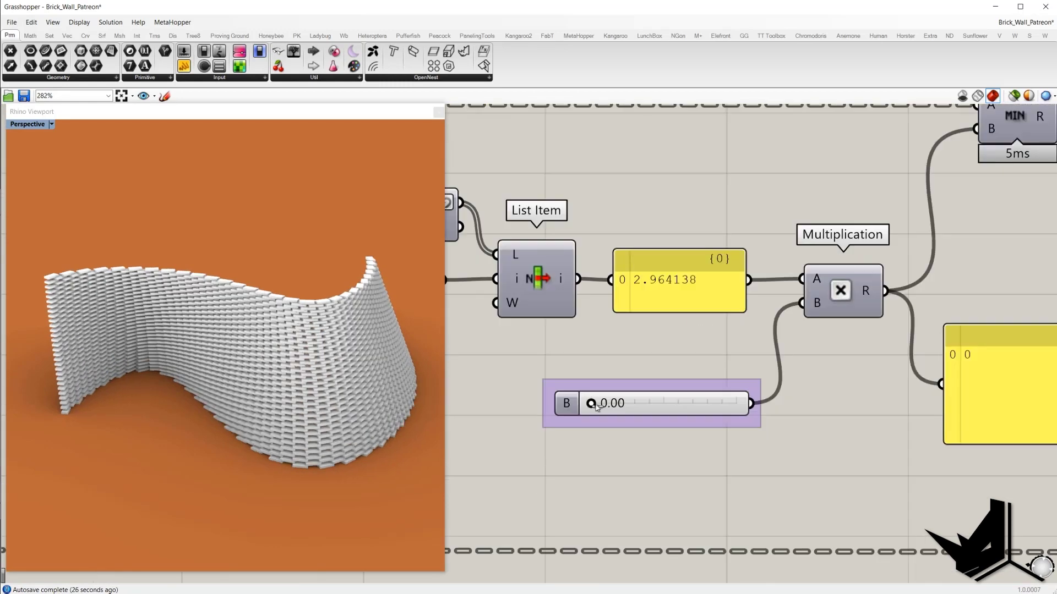
left_click_drag(595, 404, 642, 408)
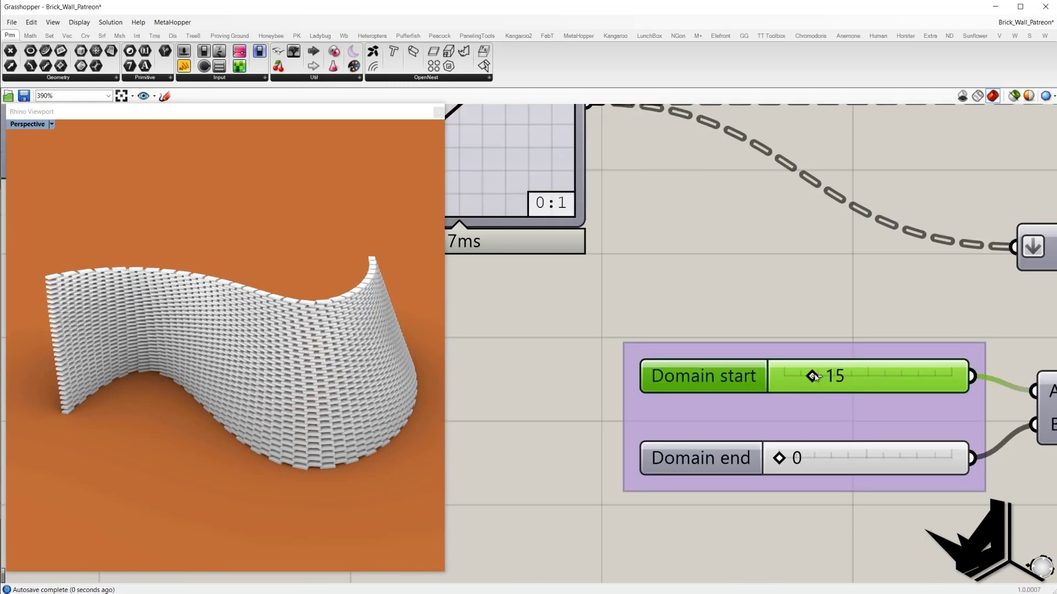
left_click_drag(831, 378, 930, 378)
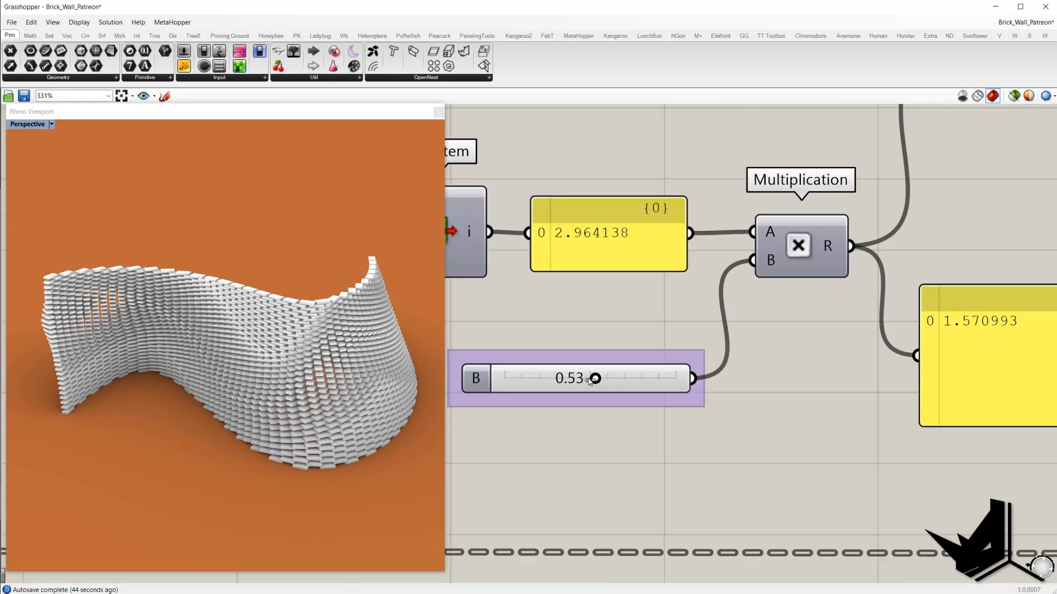
left_click_drag(668, 378, 571, 377)
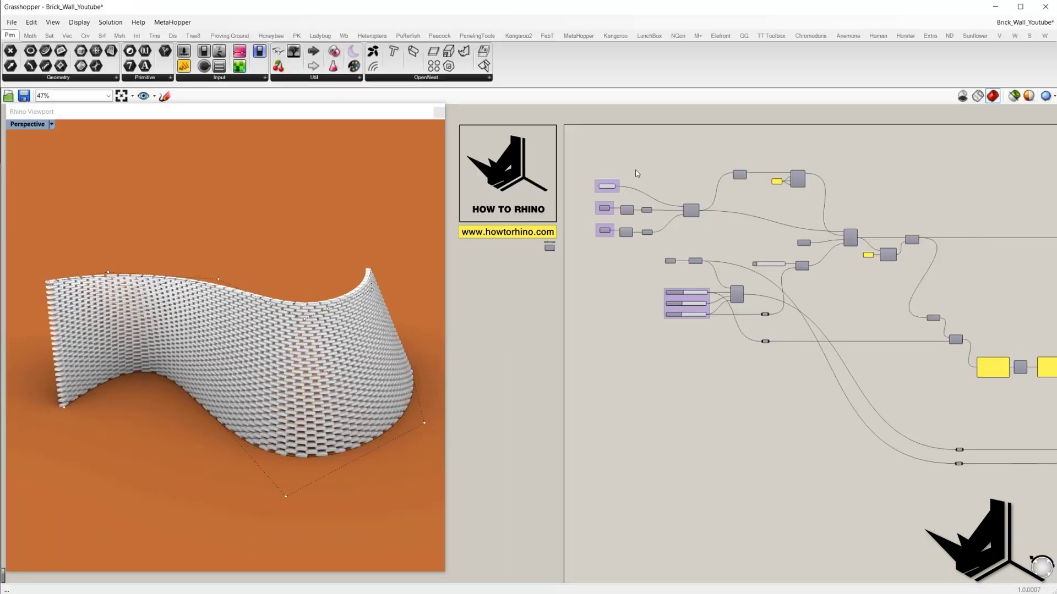
- Switch the wall shape in the Value List to Flat and back to Curved
scroll(615, 188, "up", 5)
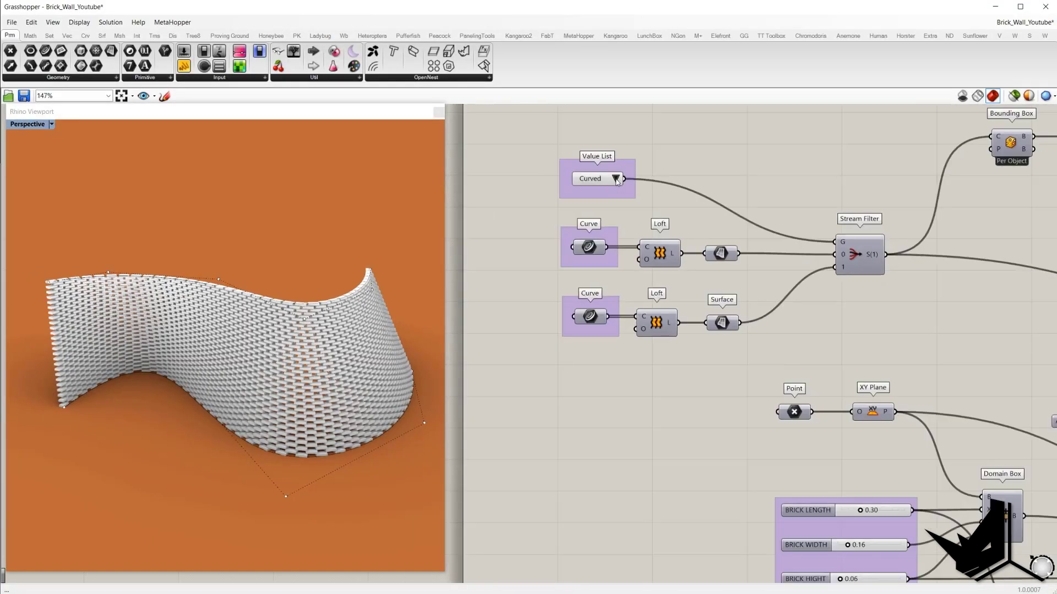
left_click(617, 178)
left_click(626, 188)
left_click(617, 178)
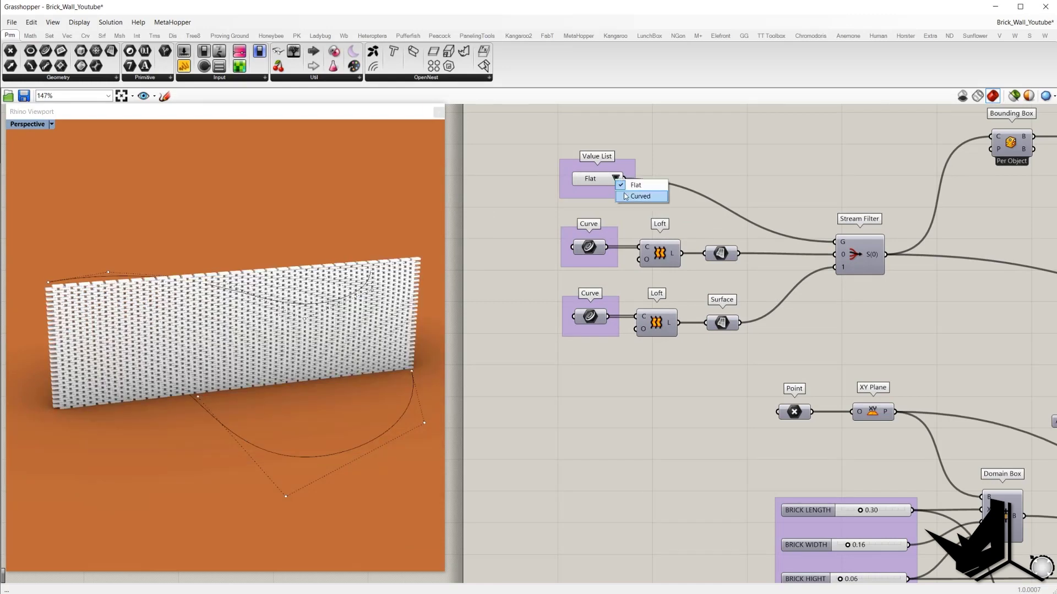
left_click(628, 196)
- Select the wall's top curve with its control points, move it up, and lower it partway to adjust the wall height
scroll(638, 204, "down", 1)
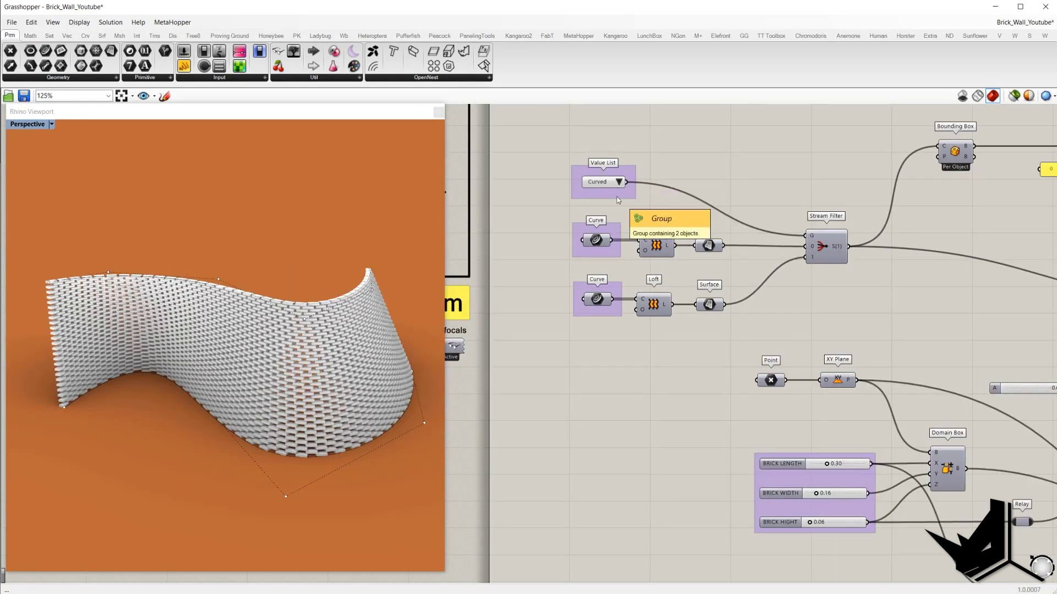
scroll(617, 196, "down", 2)
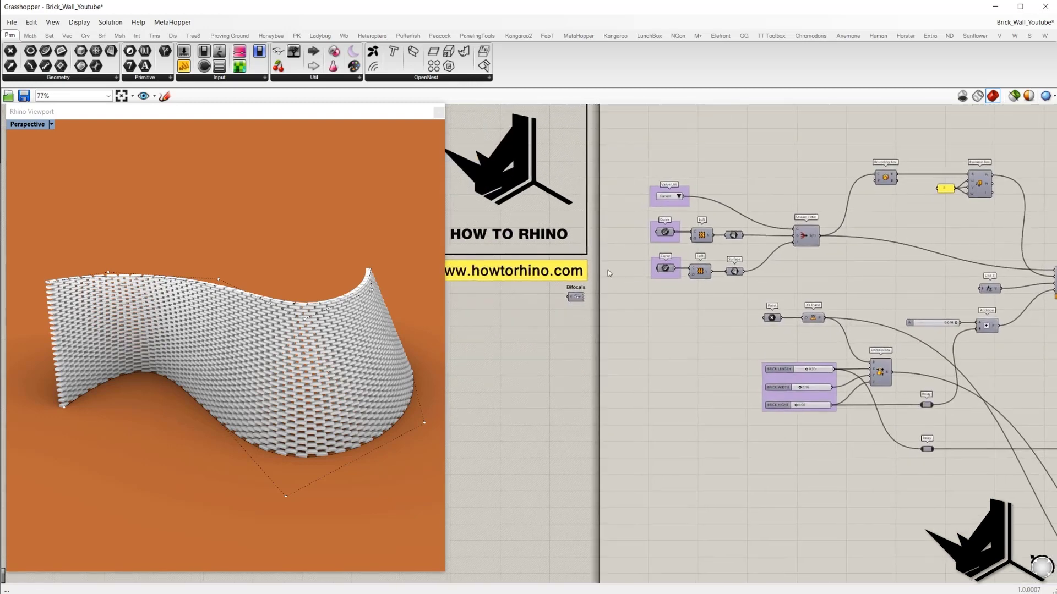
right_click_drag(282, 298, 255, 278)
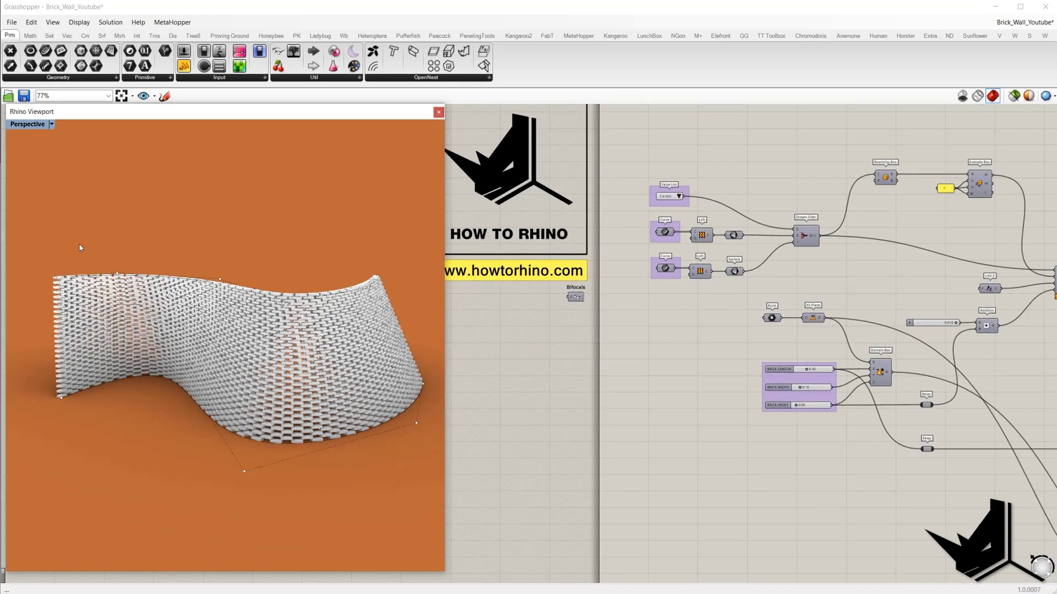
left_click_drag(41, 244, 407, 309)
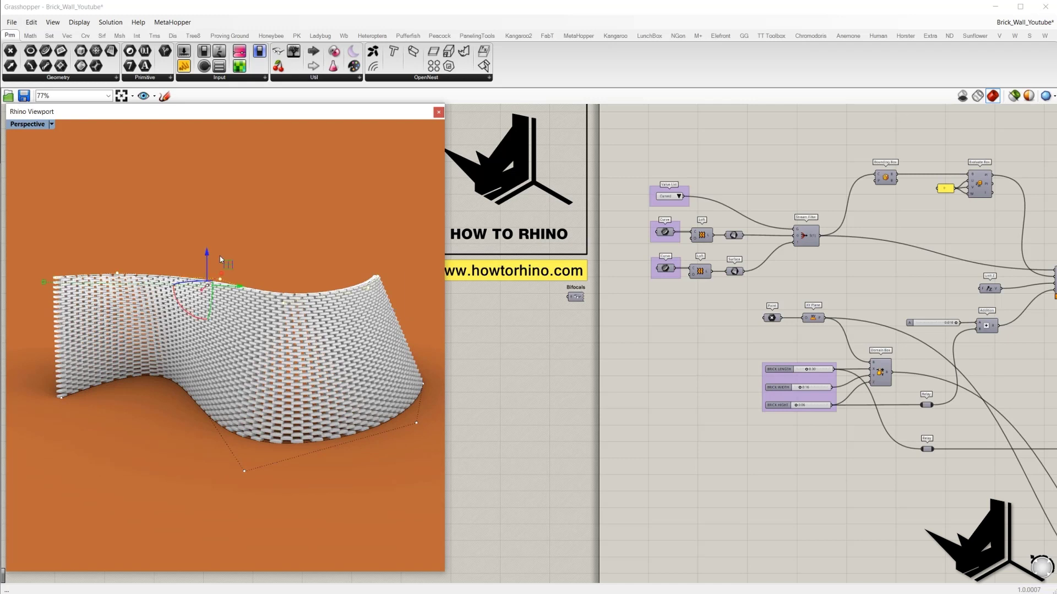
left_click_drag(208, 259, 210, 234)
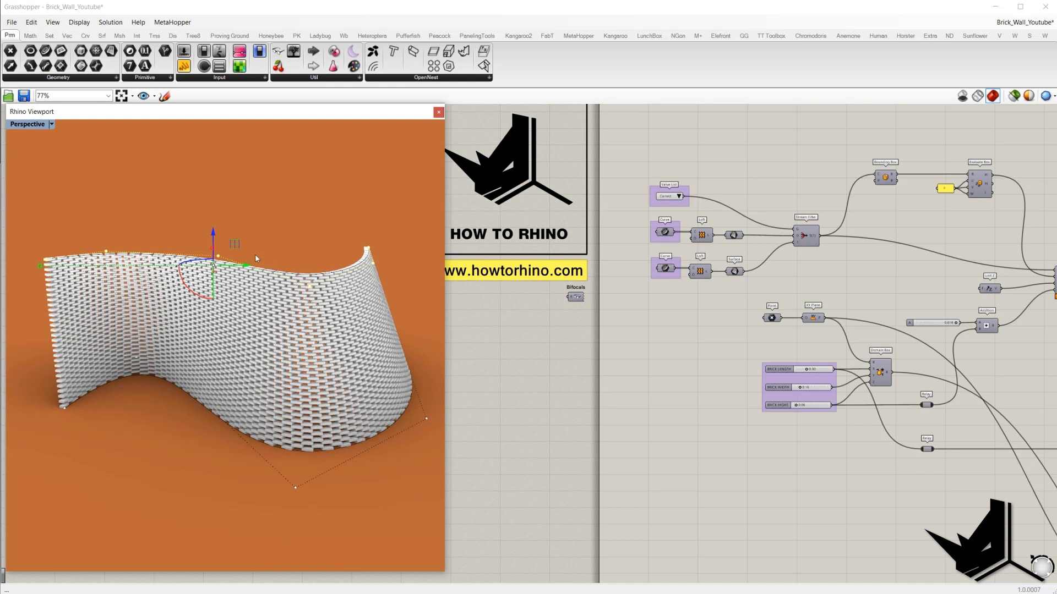
left_click_drag(214, 234, 215, 246)
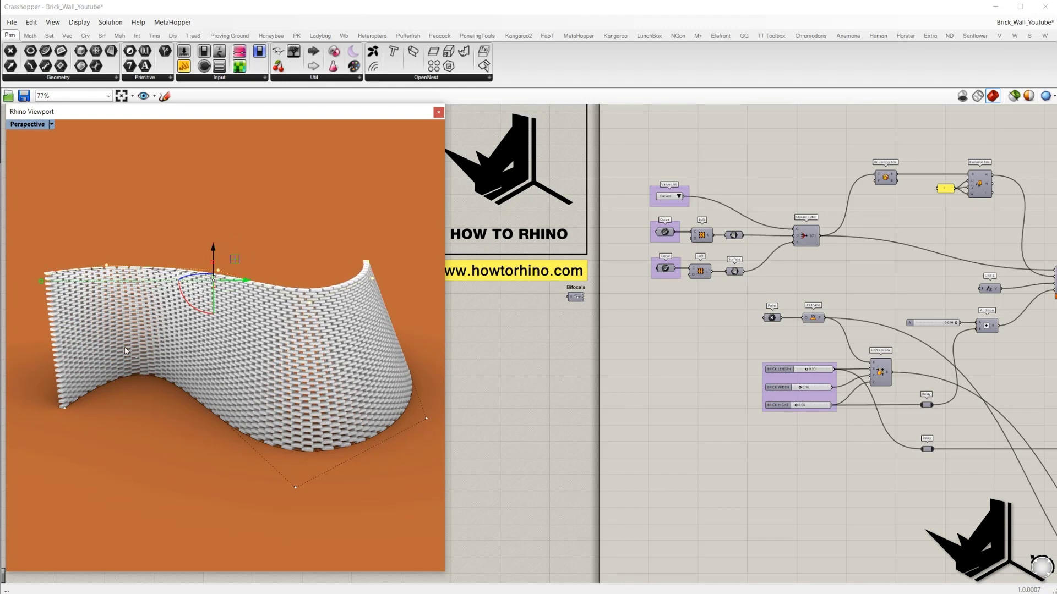
- Select a rear control point of the base curve, move it to reshape the wall, and clear the selection
left_click(146, 356)
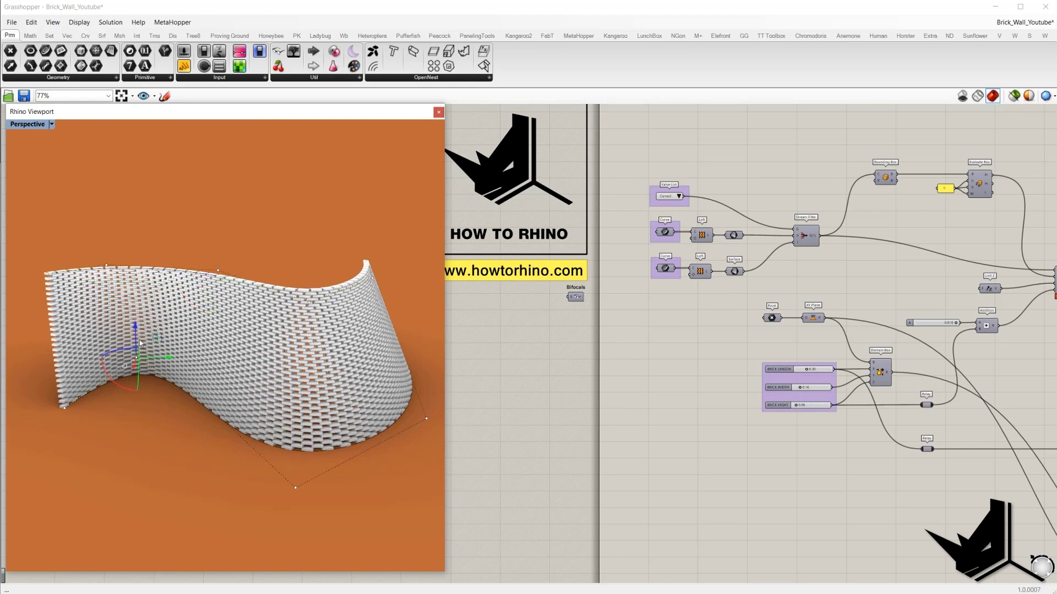
left_click_drag(160, 350, 159, 300)
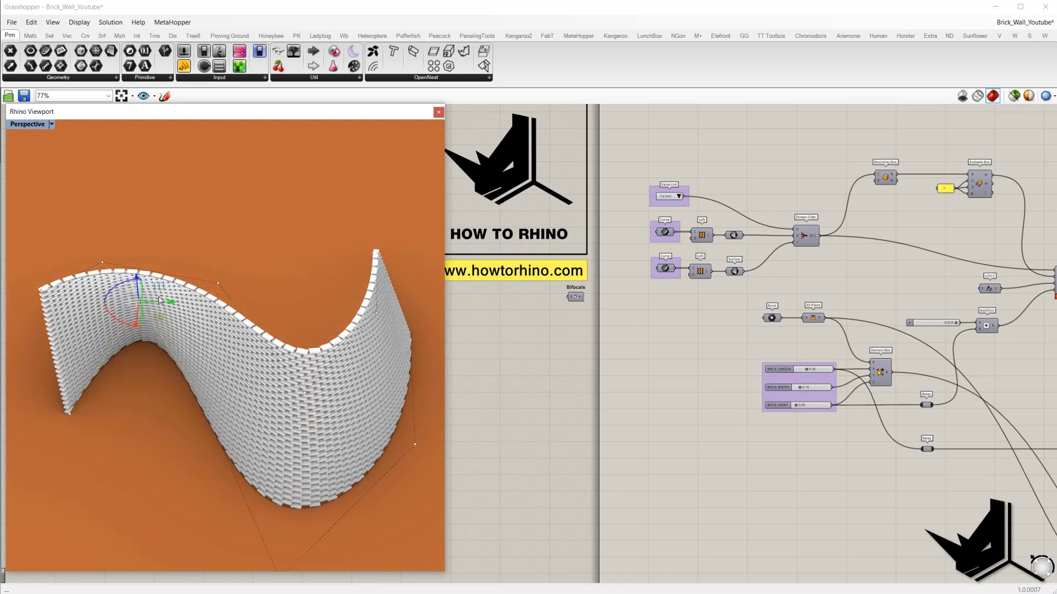
right_click_drag(160, 352, 135, 307)
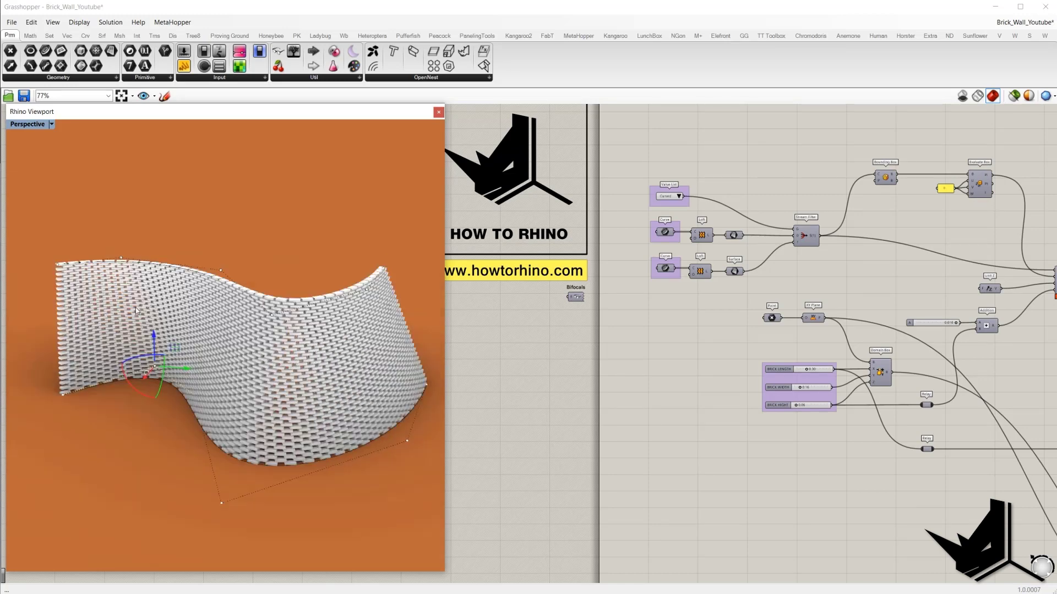
left_click_drag(47, 246, 72, 237)
- Set the brick length to 0.20
scroll(556, 329, "up", 5)
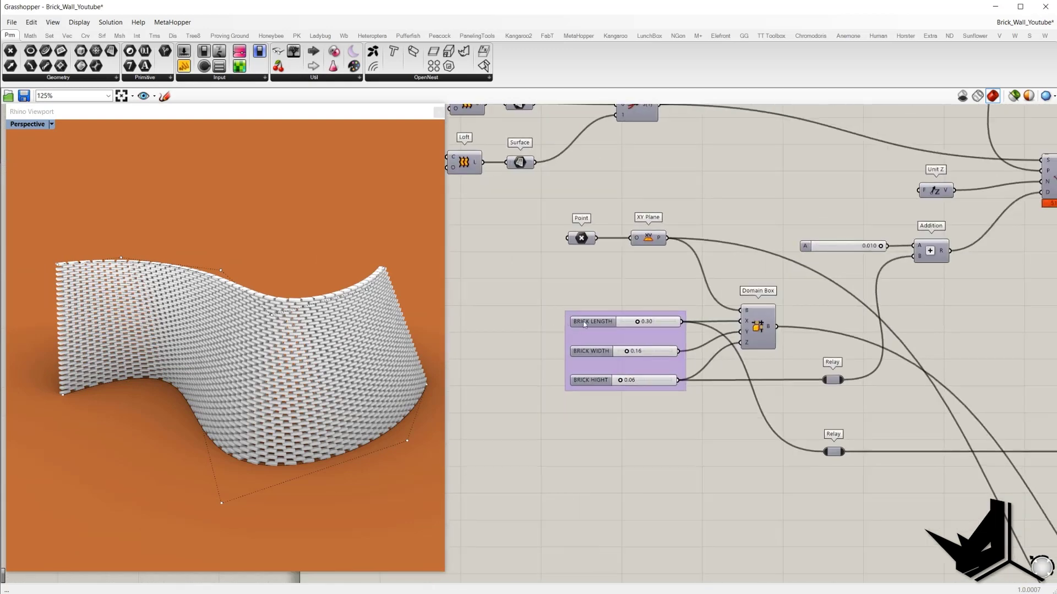
scroll(585, 325, "up", 3)
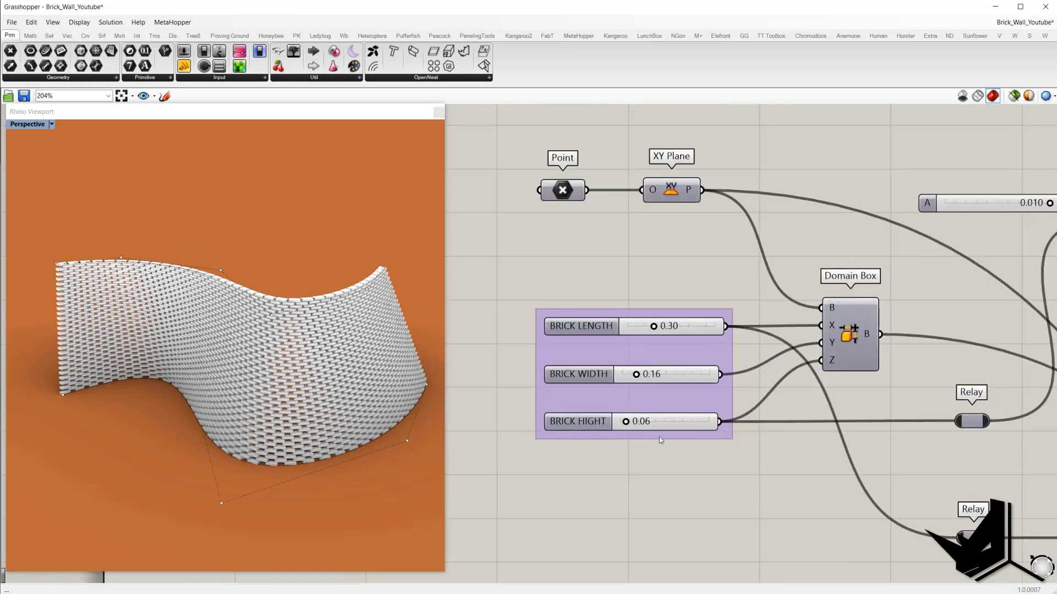
left_click(681, 328)
double_click(680, 327)
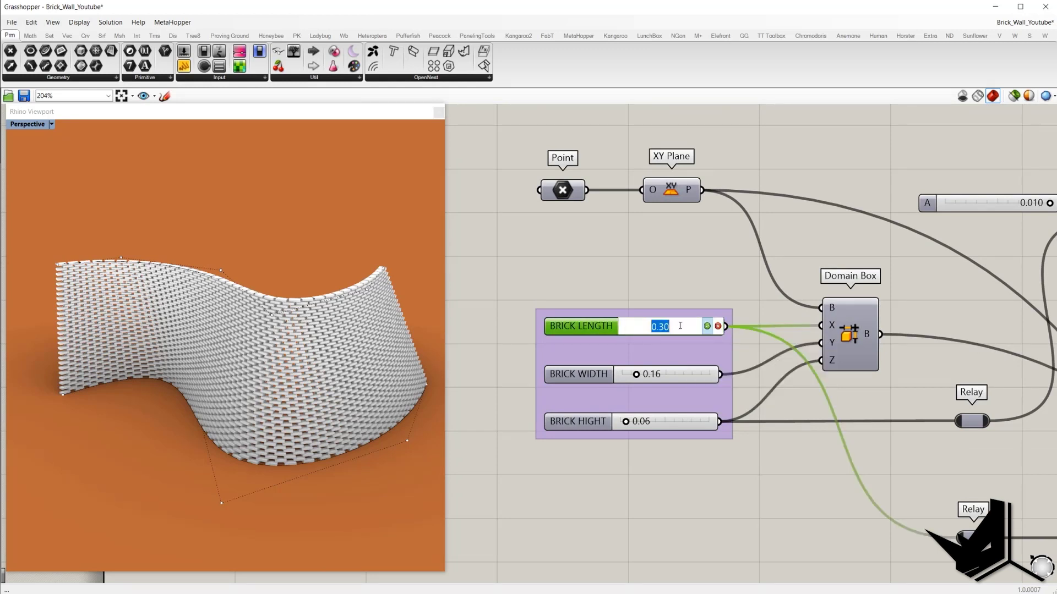
type("0.2")
left_click(707, 327)
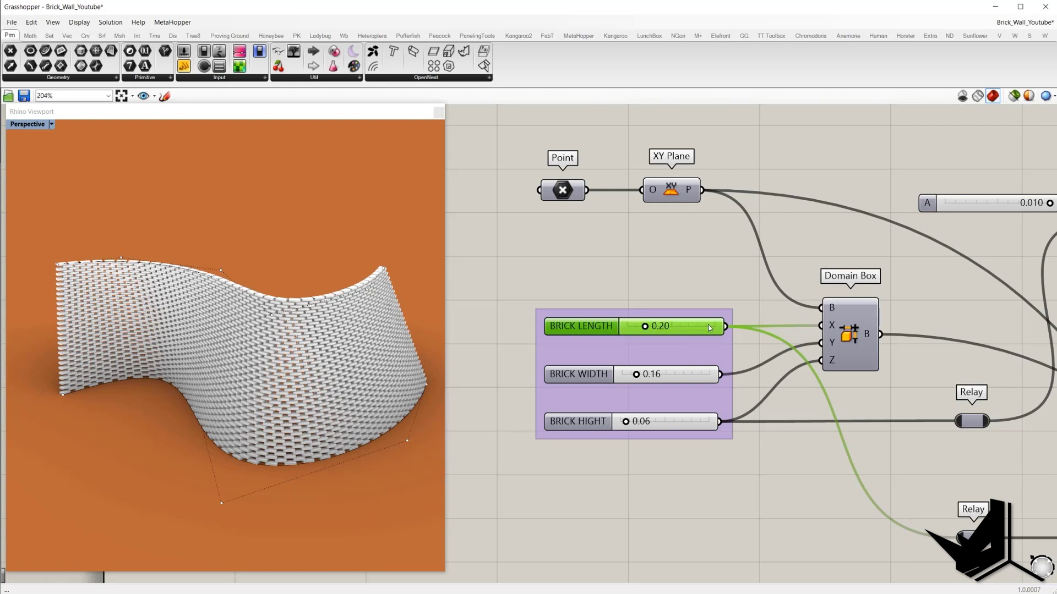
- Set the brick height to 0.09
double_click(653, 421)
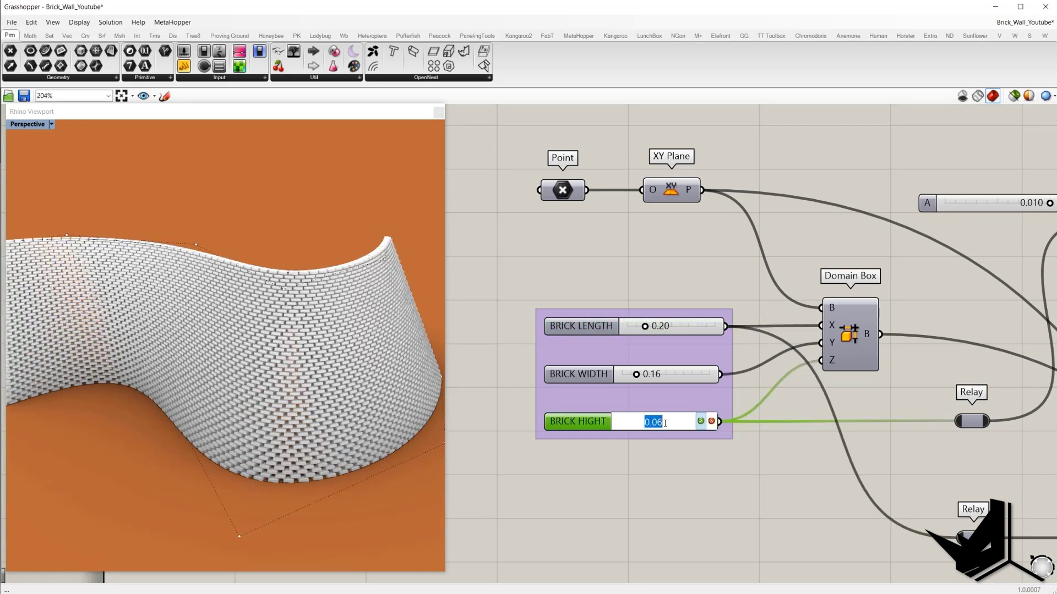
left_click(665, 423)
left_click_drag(665, 424, 660, 422)
type("9")
left_click(702, 424)
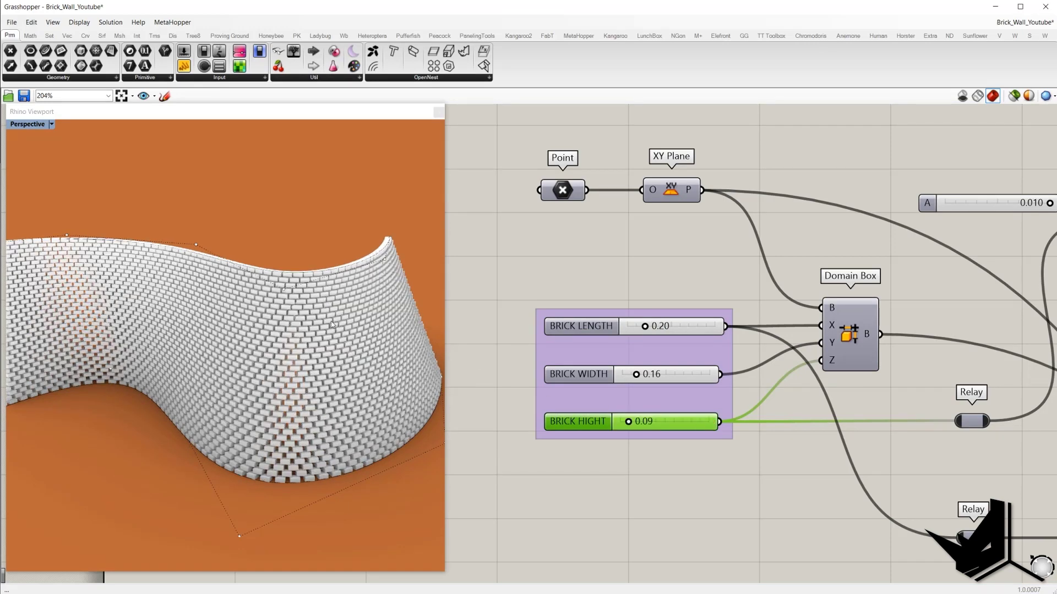
scroll(332, 325, "down", 2)
scroll(579, 330, "down", 4)
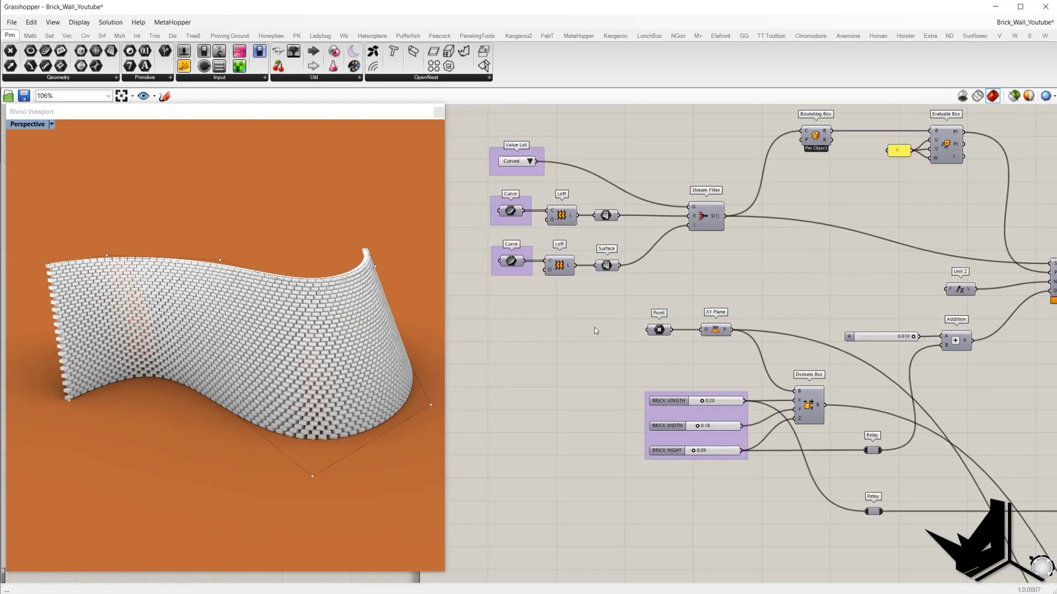
left_click_drag(299, 212, 240, 322)
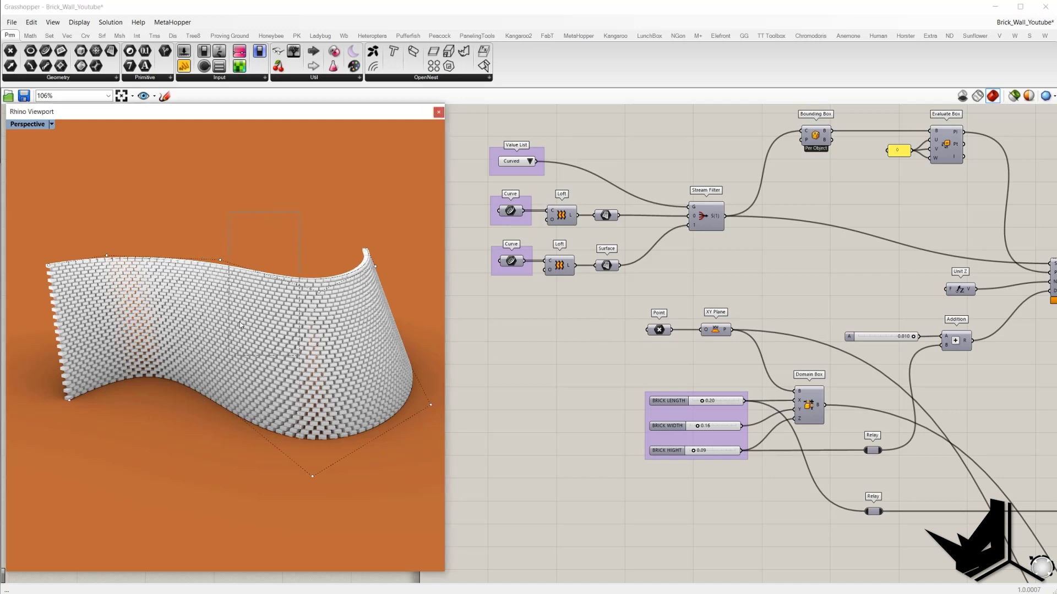
left_click_drag(596, 363, 768, 496)
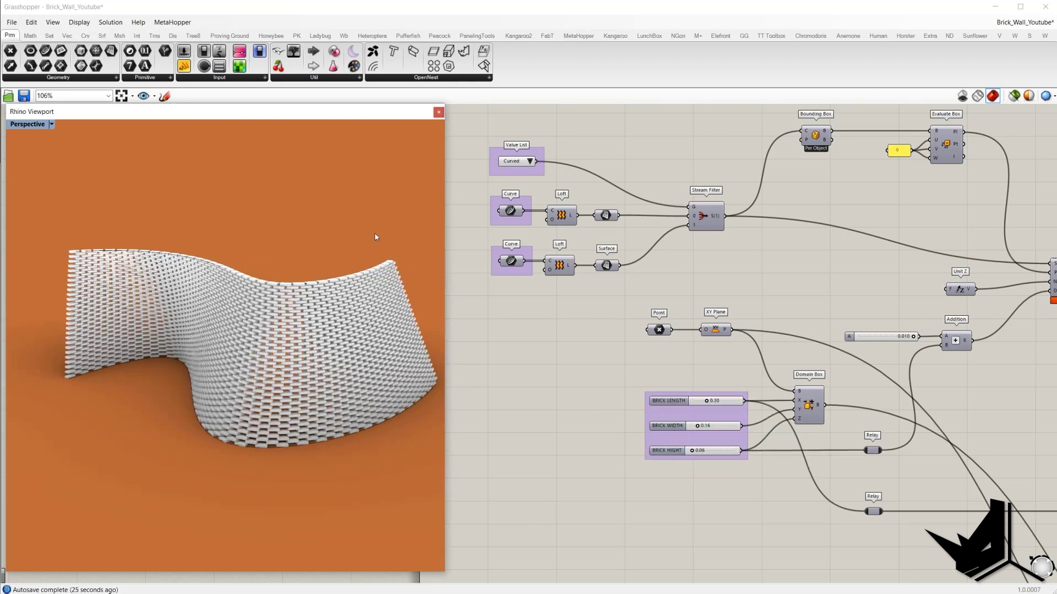
- Disable the Custom Preview component at the end of the definition and set the Perspective viewport to Shaded display
scroll(585, 313, "down", 5)
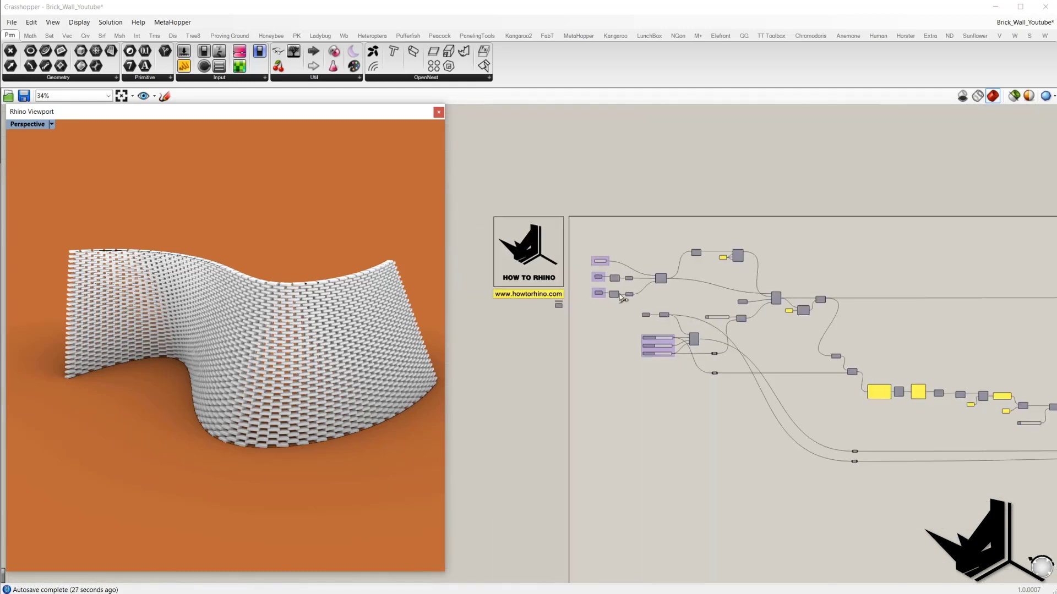
scroll(647, 304, "down", 3)
right_click_drag(759, 322, 506, 287)
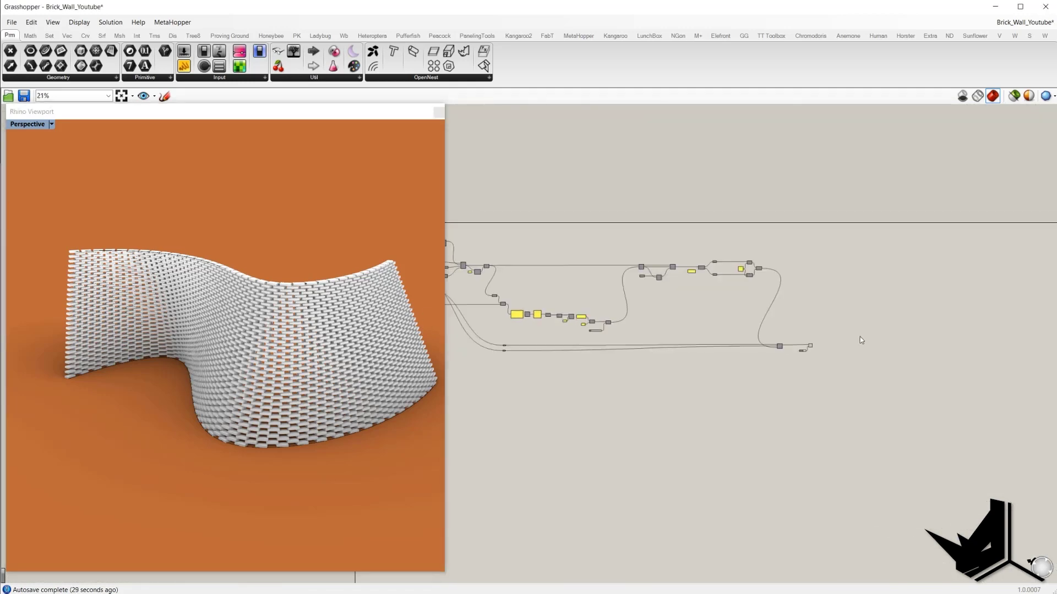
scroll(847, 341, "up", 6)
left_click(711, 360)
right_click(726, 323)
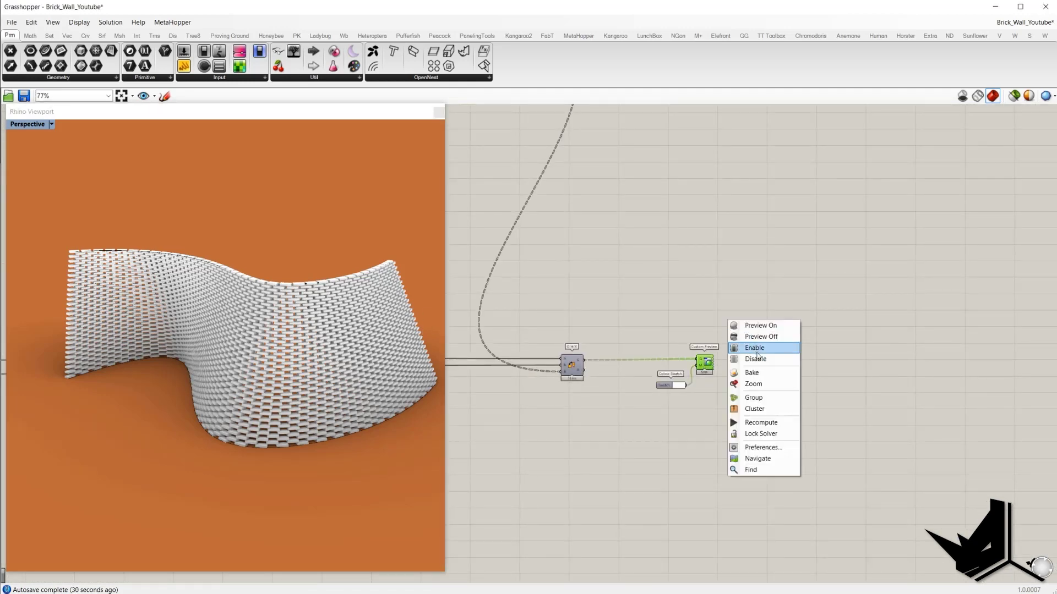
left_click(740, 359)
left_click(28, 124)
left_click(58, 161)
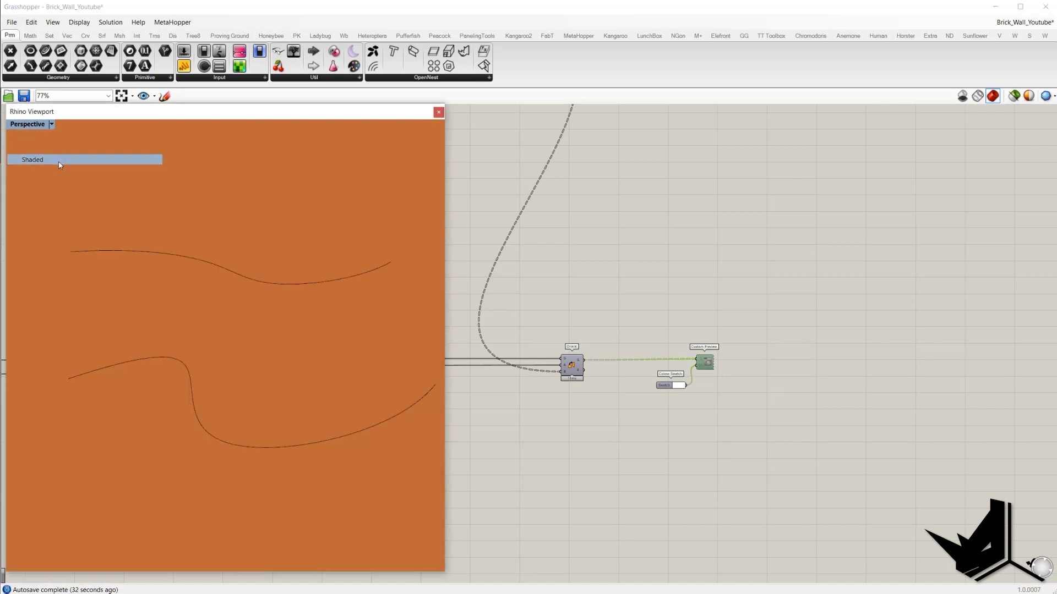
- Turn on the preview of the lower Curve component at the start of the definition to show the wall's curved rails
scroll(786, 301, "down", 1)
scroll(784, 298, "down", 5)
right_click_drag(636, 286, 753, 292)
right_click_drag(592, 306, 1000, 332)
scroll(633, 209, "up", 5)
scroll(625, 214, "up", 5)
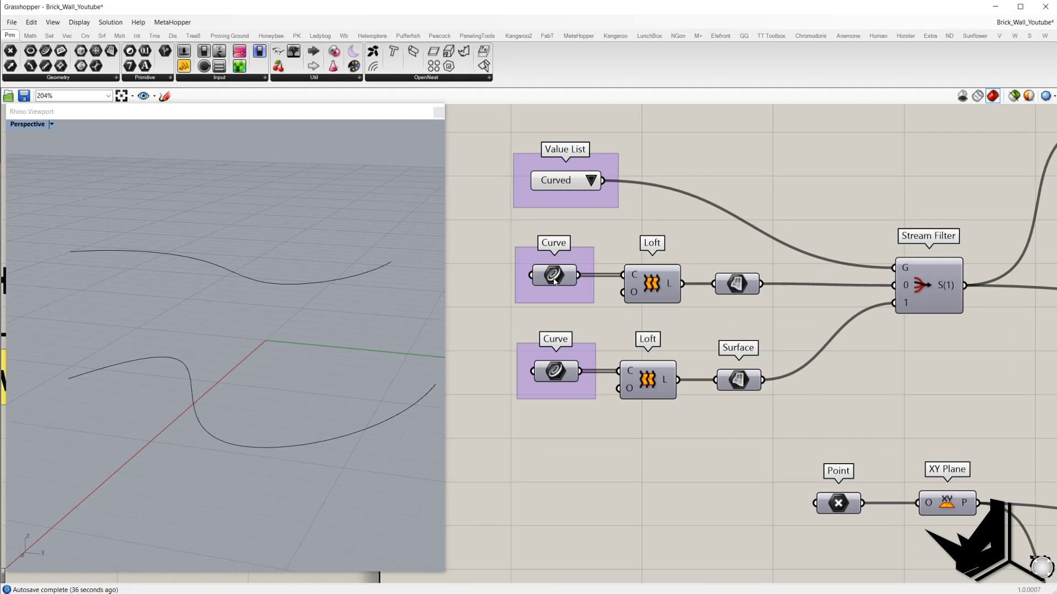
left_click(552, 277)
middle_click(515, 237)
left_click(495, 231)
left_click(562, 370)
middle_click(487, 333)
left_click(502, 338)
scroll(240, 312, "down", 6)
right_click_drag(241, 313, 270, 313)
scroll(241, 313, "up", 5)
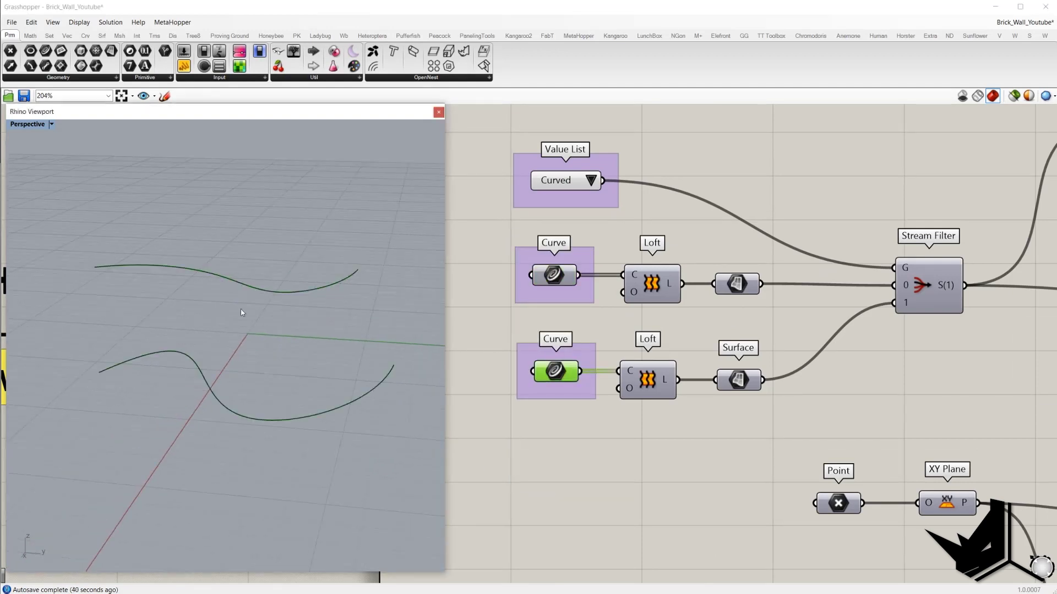
- Turn on the preview of the Loft component connected to the lower Curve component
left_click(639, 374)
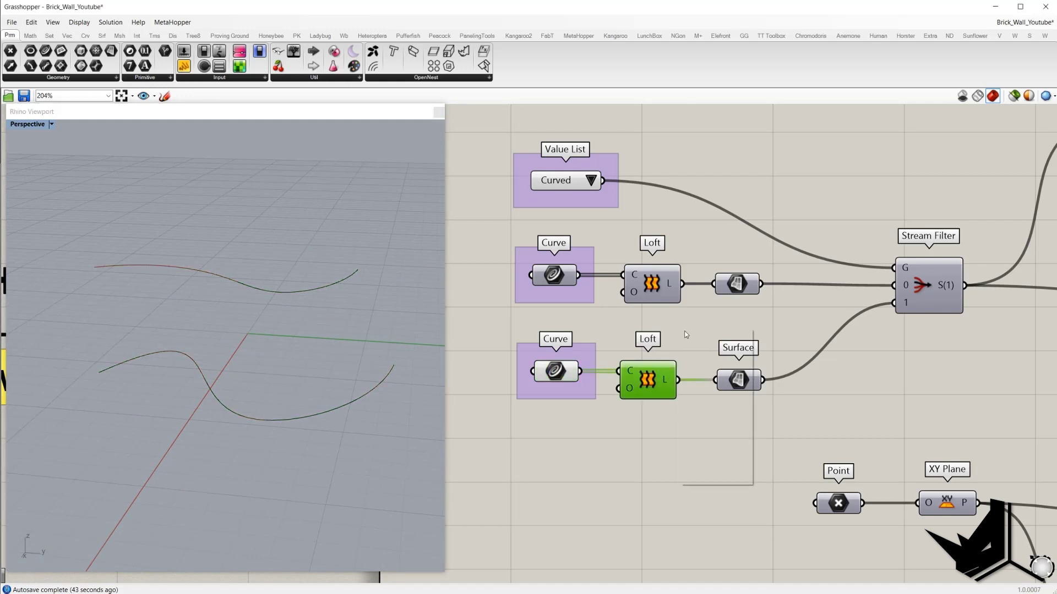
left_click(742, 382)
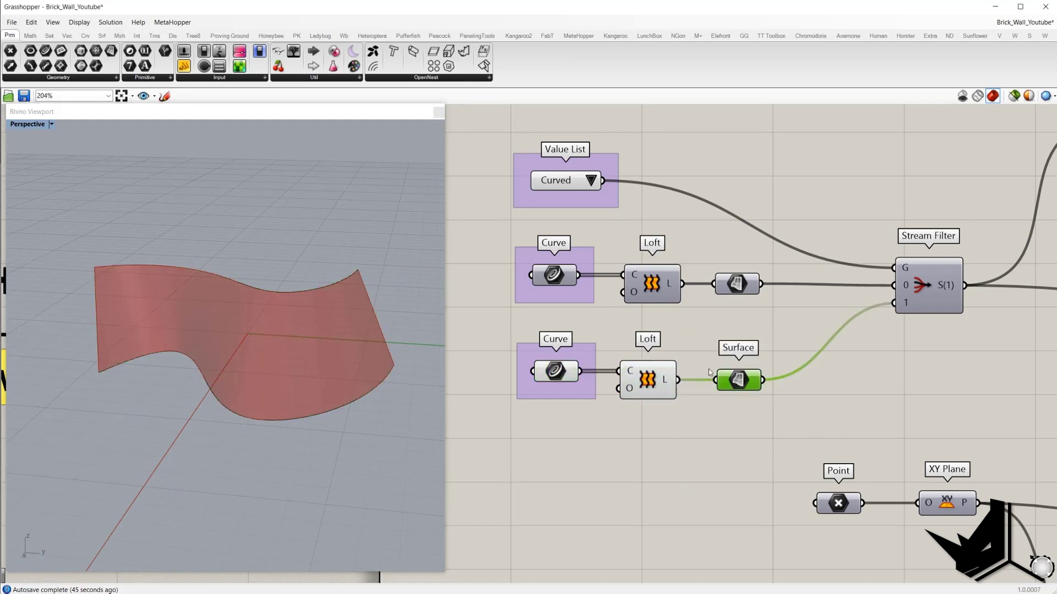
left_click(629, 322)
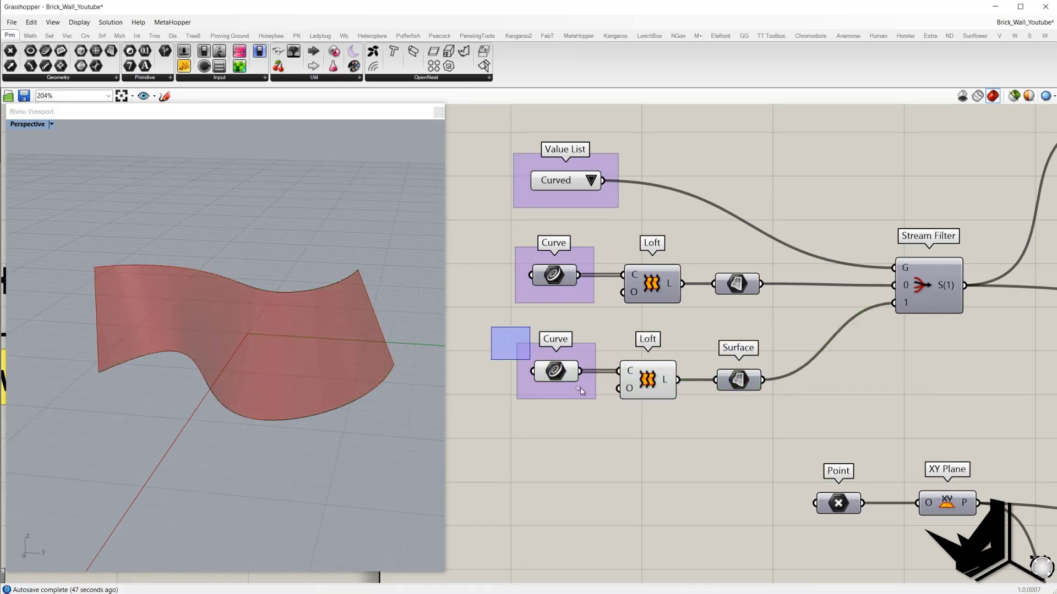
left_click_drag(580, 391, 582, 393)
- Turn on the preview of the upper Curve component with the straight lines and turn off the lower Curve component's preview
left_click(564, 281)
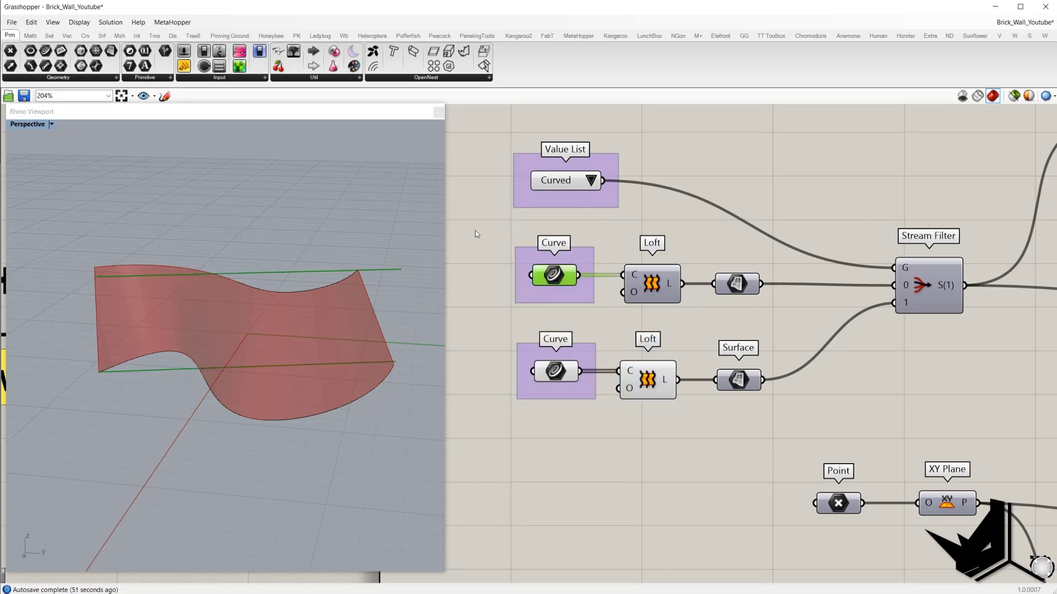
right_click_drag(292, 223, 356, 226)
left_click(574, 364)
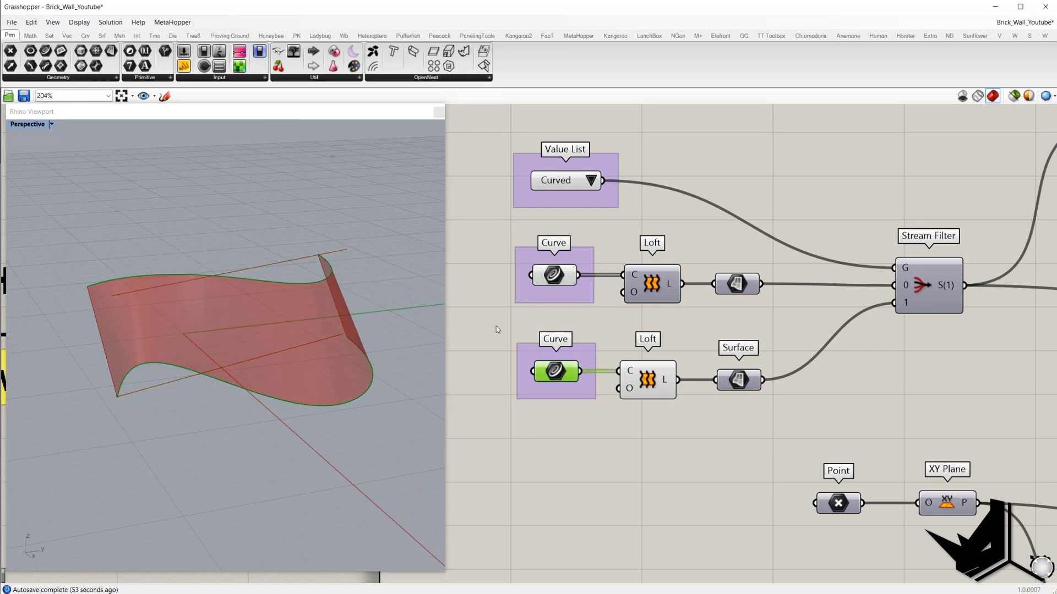
middle_click(496, 326)
left_click(505, 344)
- Hide the lower Loft's preview and show the upper Loft's flat surface instead
left_click(642, 387)
right_click(652, 436)
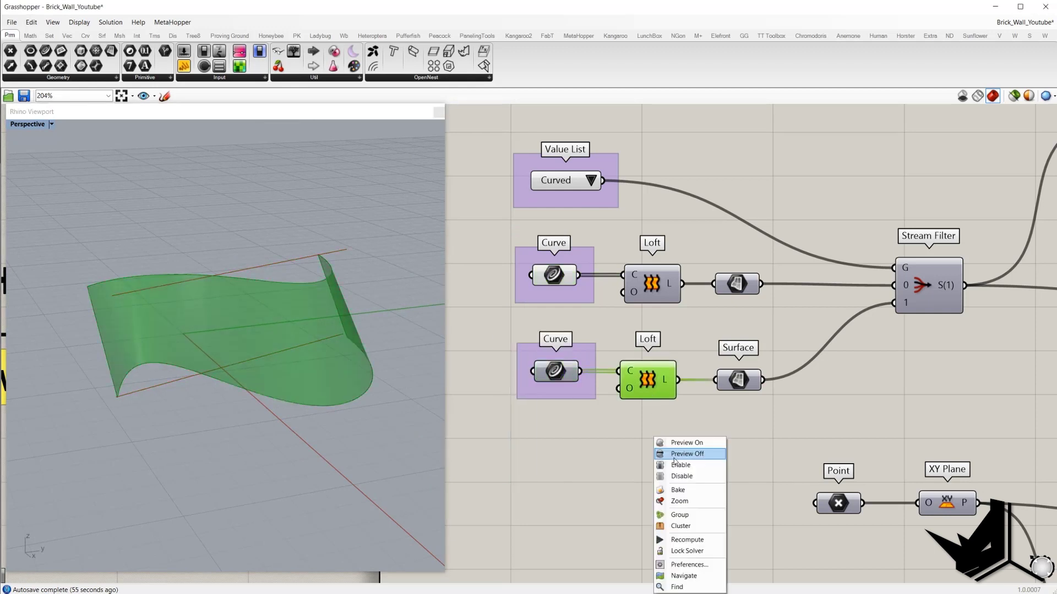
left_click(691, 453)
right_click(638, 284)
left_click(704, 232)
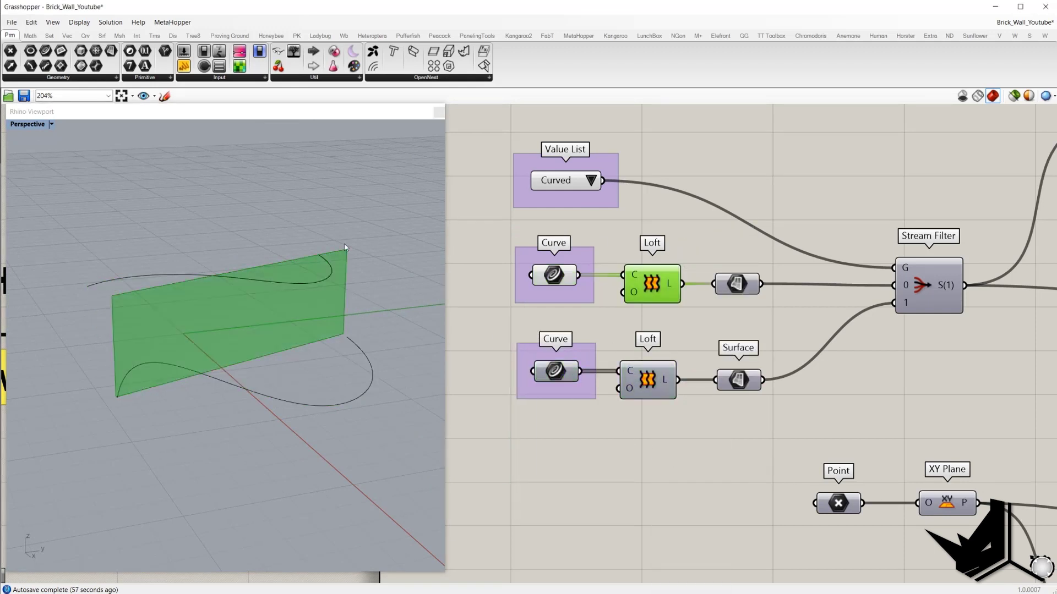
right_click_drag(330, 242, 281, 264)
left_click(719, 312)
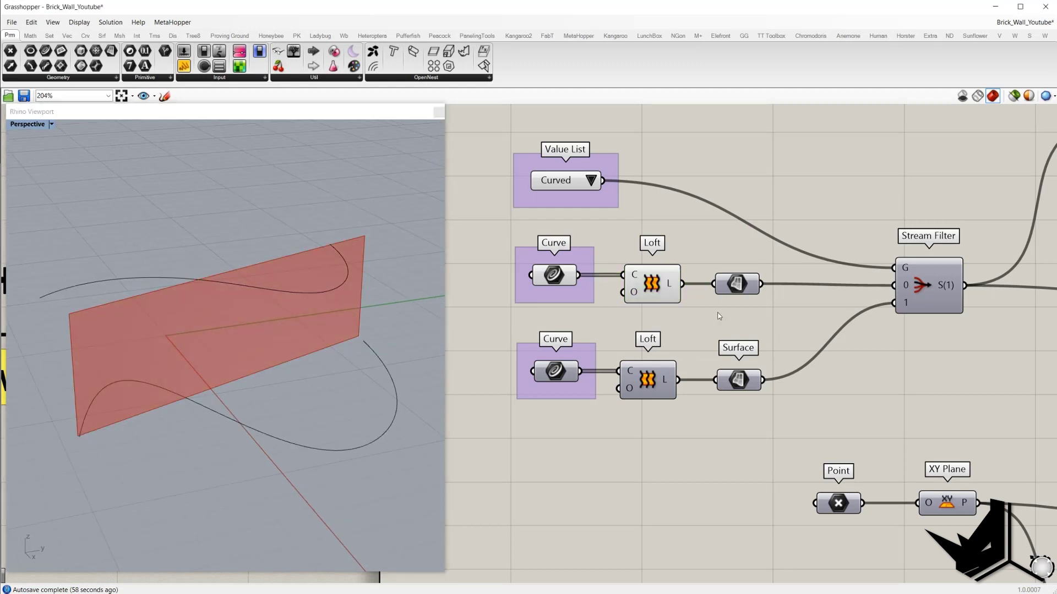
- Examine how the flat and curved surface branches feed inputs 0 and 1 of the Stream Filter
left_click_drag(602, 234, 752, 310)
left_click_drag(585, 339, 764, 419)
left_click(684, 334)
right_click_drag(668, 345, 637, 374)
left_click(704, 312)
left_click_drag(668, 355, 748, 431)
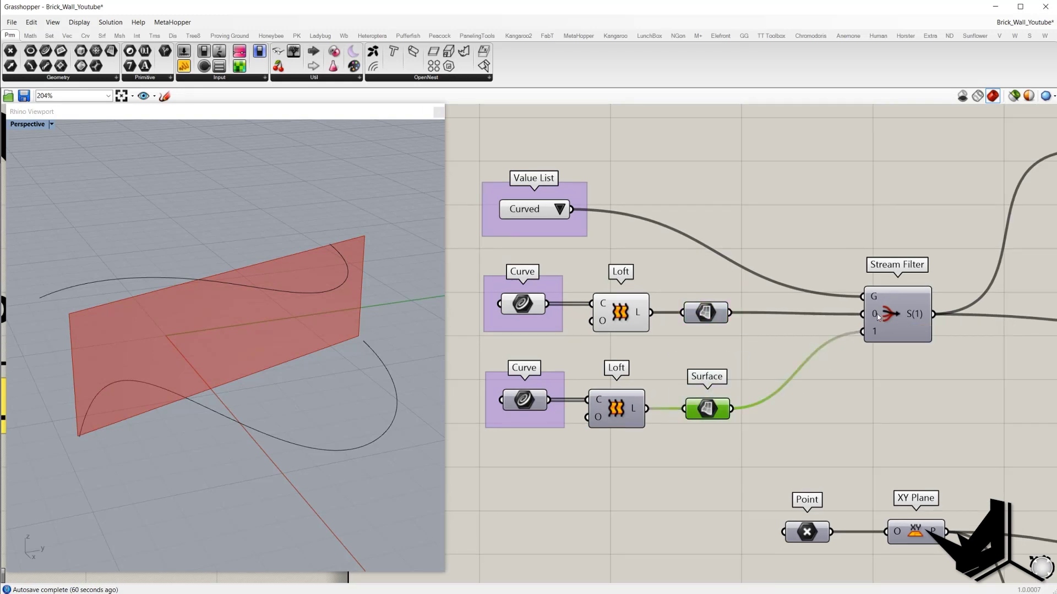
mouse_move(871, 316)
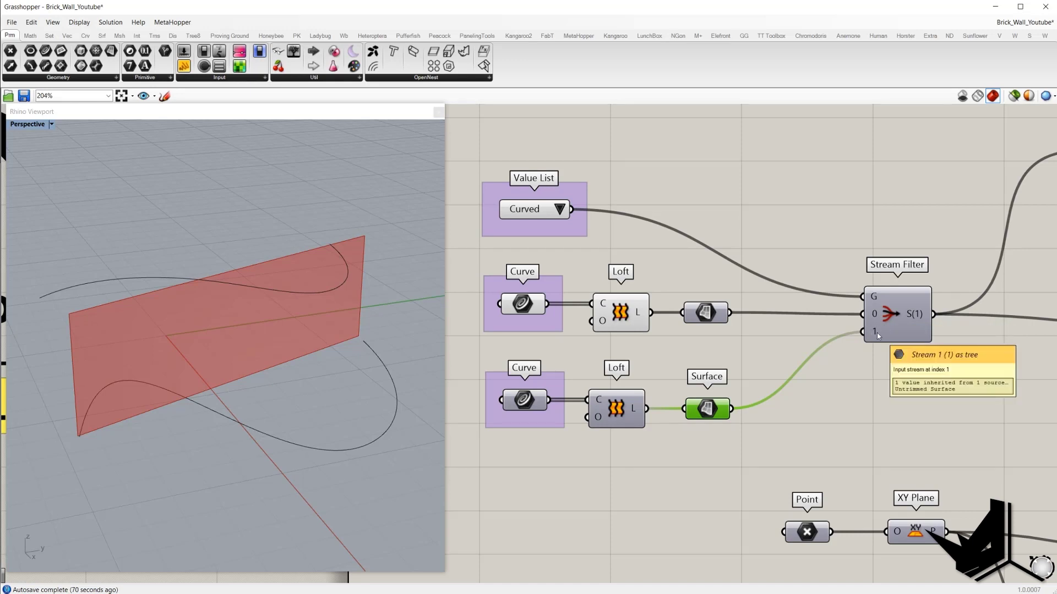
left_click_drag(656, 354, 756, 445)
left_click(798, 374)
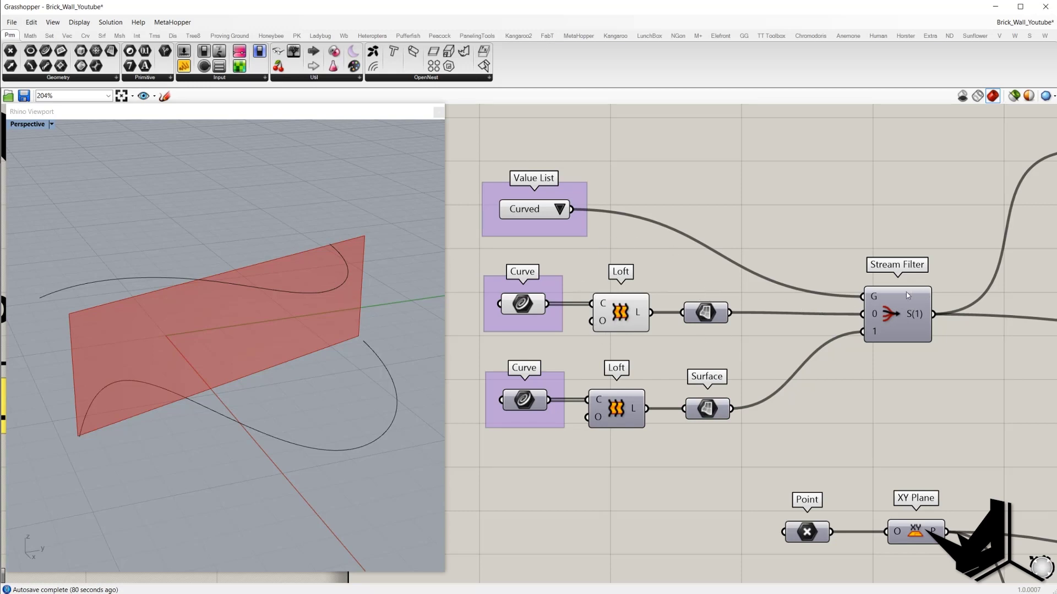
- Inspect the Flat and Curved constants defined in the Value List and close its editor without changes
right_click_drag(906, 292, 856, 292)
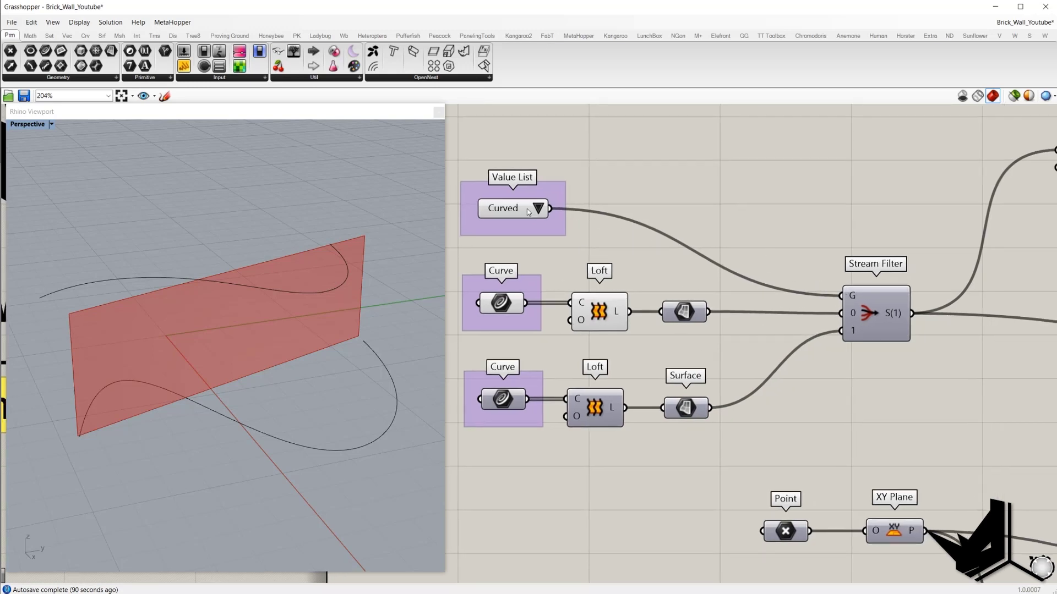
right_click_drag(516, 209, 558, 215)
double_click(550, 210)
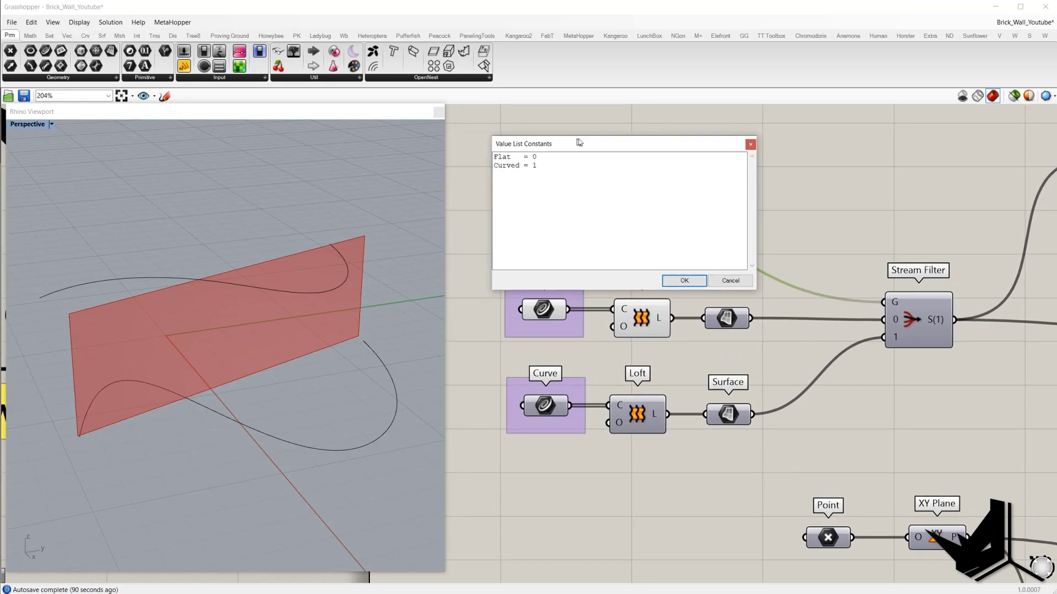
left_click(544, 141)
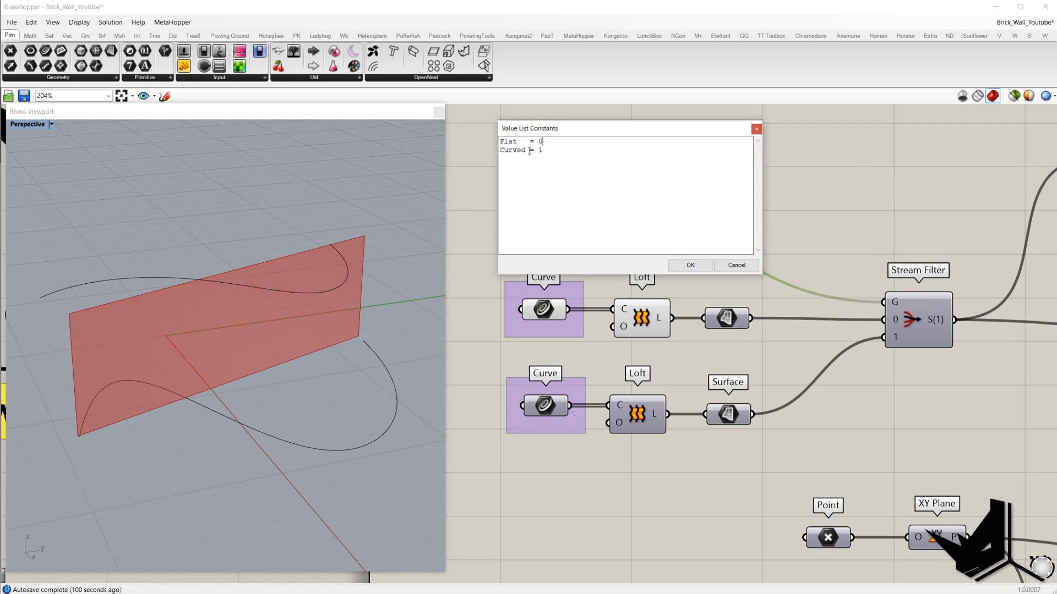
left_click_drag(527, 150, 478, 153)
left_click_drag(569, 132, 601, 158)
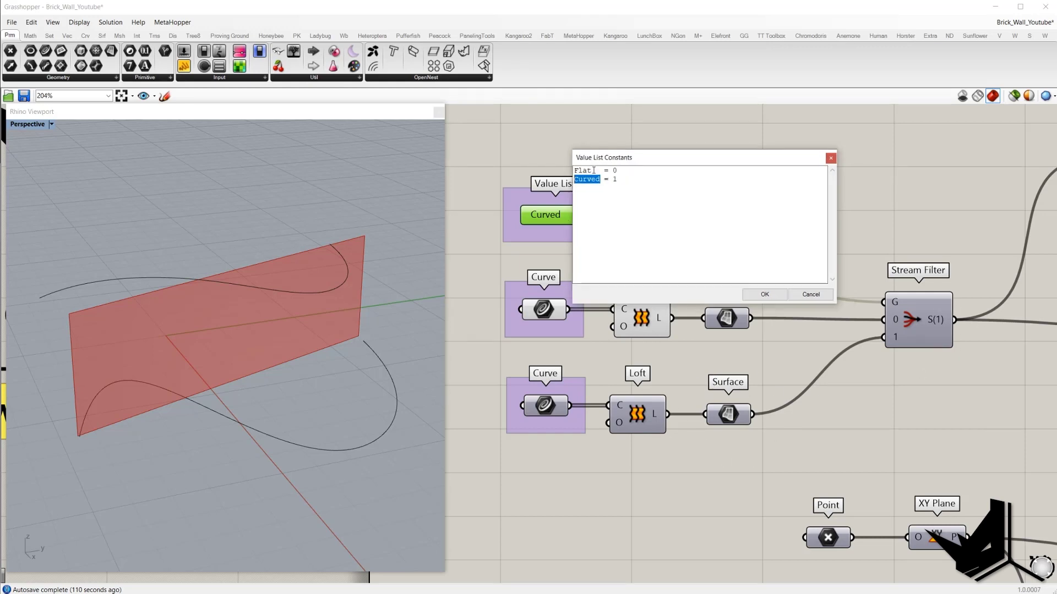
left_click_drag(604, 171, 565, 171)
left_click(587, 171)
left_click(802, 294)
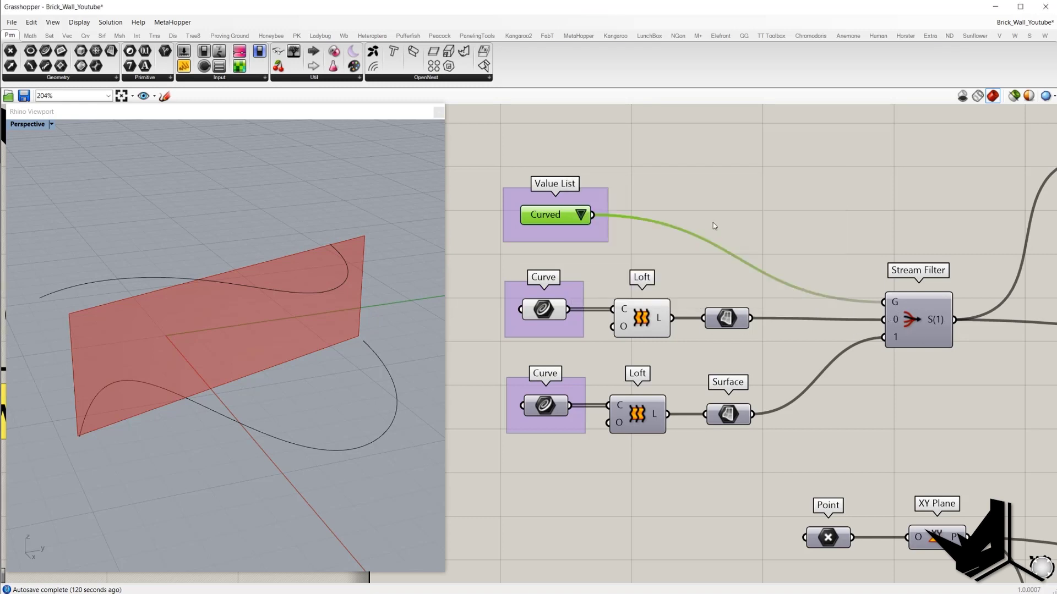
- Turn off the preview of the upper Curve and Loft components together
left_click(712, 223)
left_click_drag(655, 278, 503, 315)
right_click(593, 269)
left_click(612, 284)
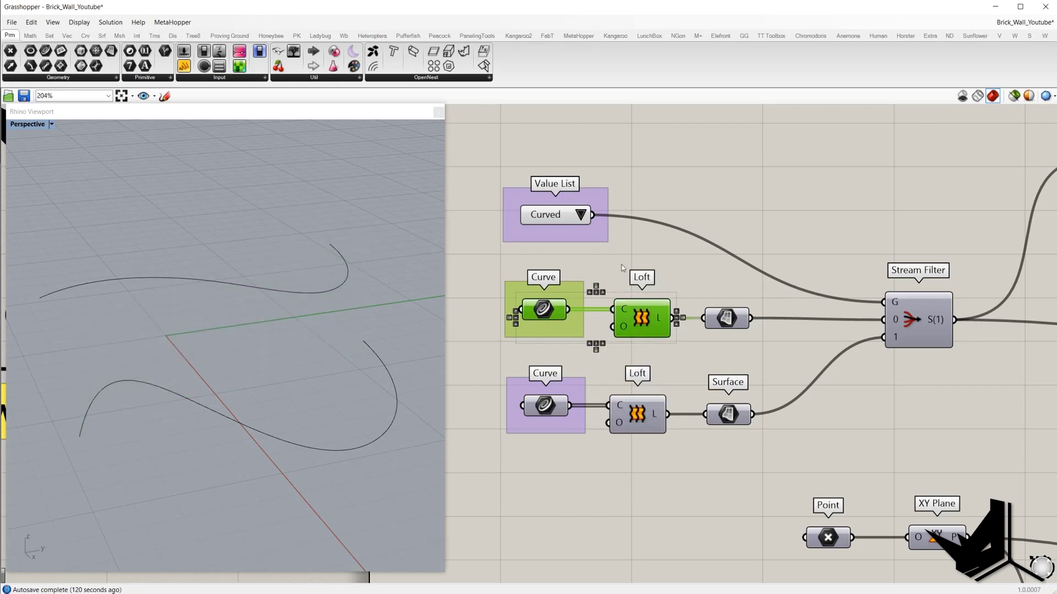
- Turn on the preview of the Stream Filter to show the chosen wall surface
left_click(622, 265)
left_click(914, 330)
right_click(865, 240)
left_click(883, 244)
left_click(847, 247)
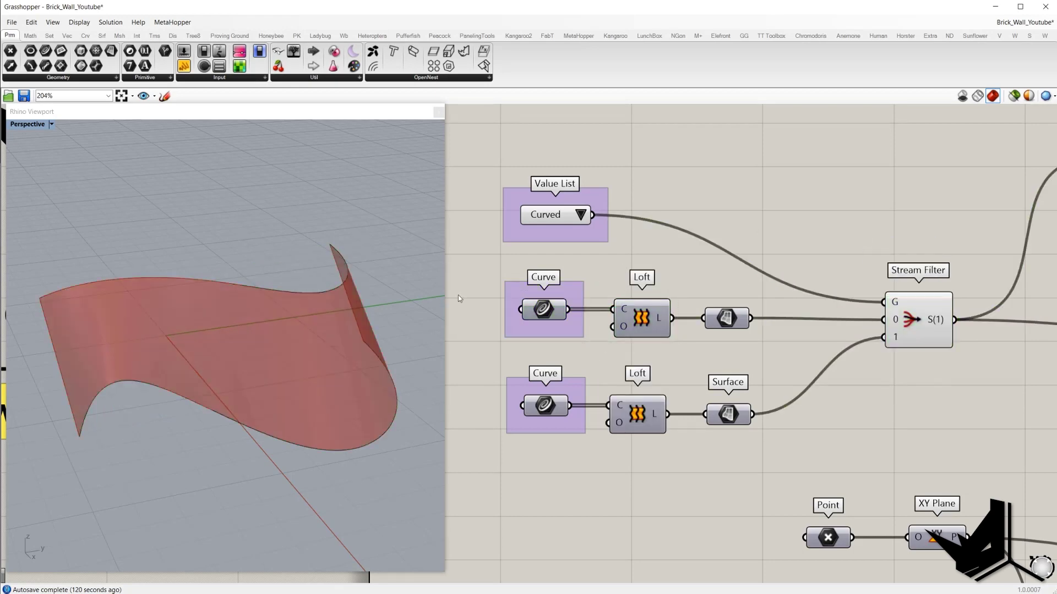
- Turn on the preview of the Bounding Box component to show the box around the curved wall surface
mouse_move(438, 299)
right_mouse_down()
mouse_move(309, 308)
mouse_move(424, 294)
right_mouse_up()
scroll(868, 243, "down", 3)
right_click_drag(1003, 281, 760, 247)
right_click_drag(322, 306, 328, 316)
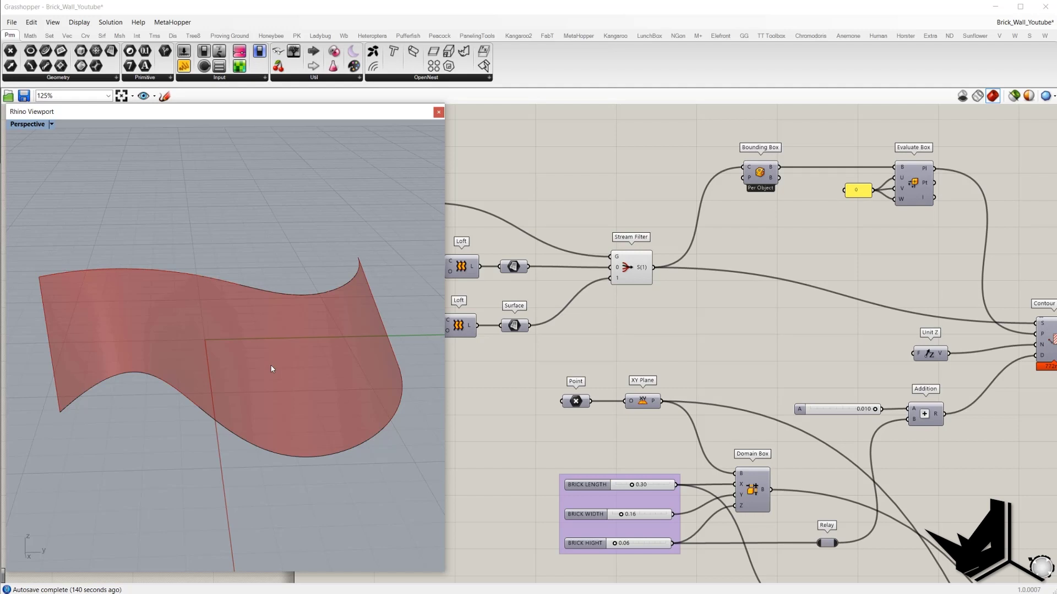
right_click_drag(271, 369, 246, 434)
left_click(246, 431)
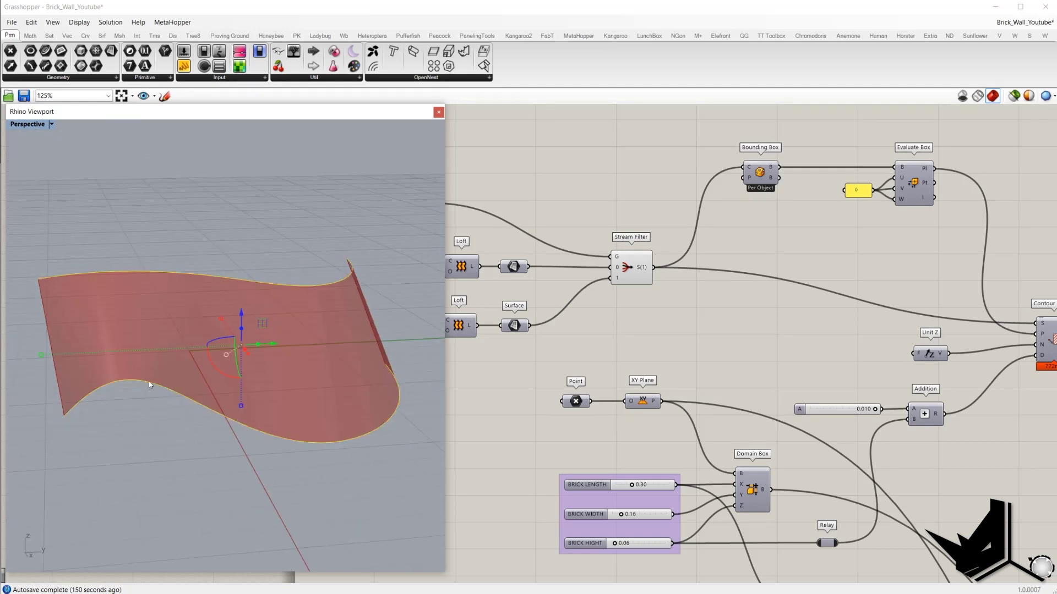
right_click_drag(661, 217, 586, 217)
scroll(586, 217, "up", 1)
left_click(695, 165)
middle_click(610, 147)
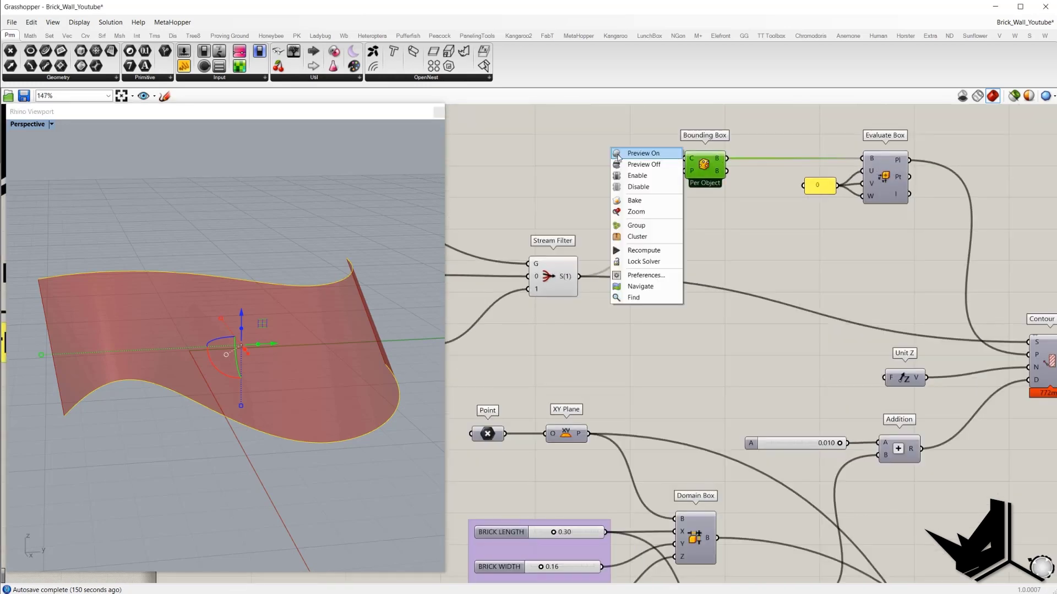
left_click(619, 157)
right_click_drag(276, 271, 288, 292)
- Review the 0 panel feeding Evaluate Box's U, V and W inputs and show the component's corner plane in the preview
scroll(305, 292, "down", 4)
right_click_drag(809, 222, 662, 255)
left_click_drag(672, 155, 786, 259)
left_click(778, 171)
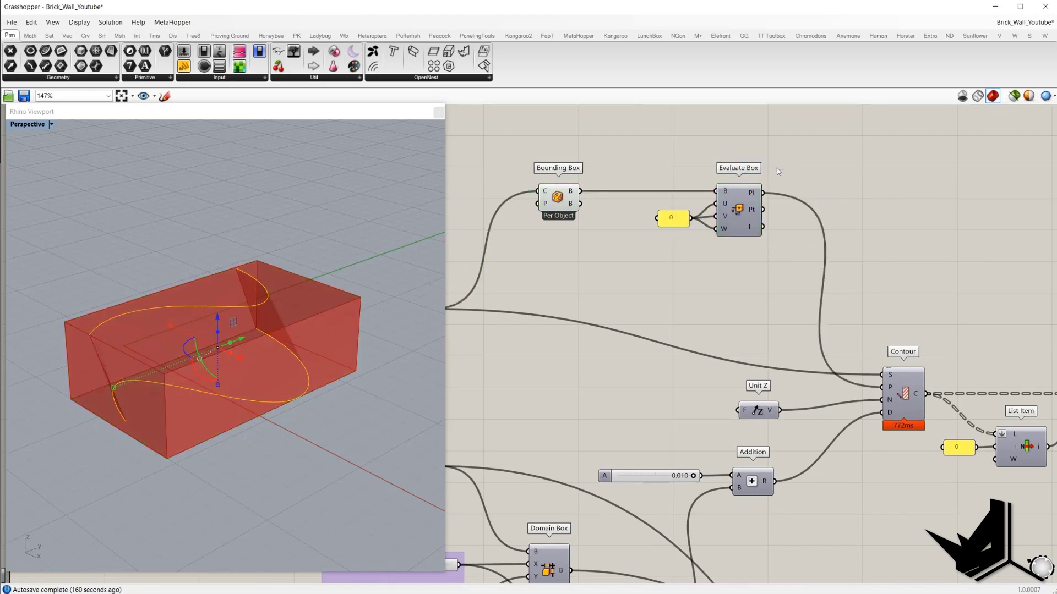
scroll(727, 202, "up", 3)
left_click(627, 221)
left_click_drag(580, 200, 664, 259)
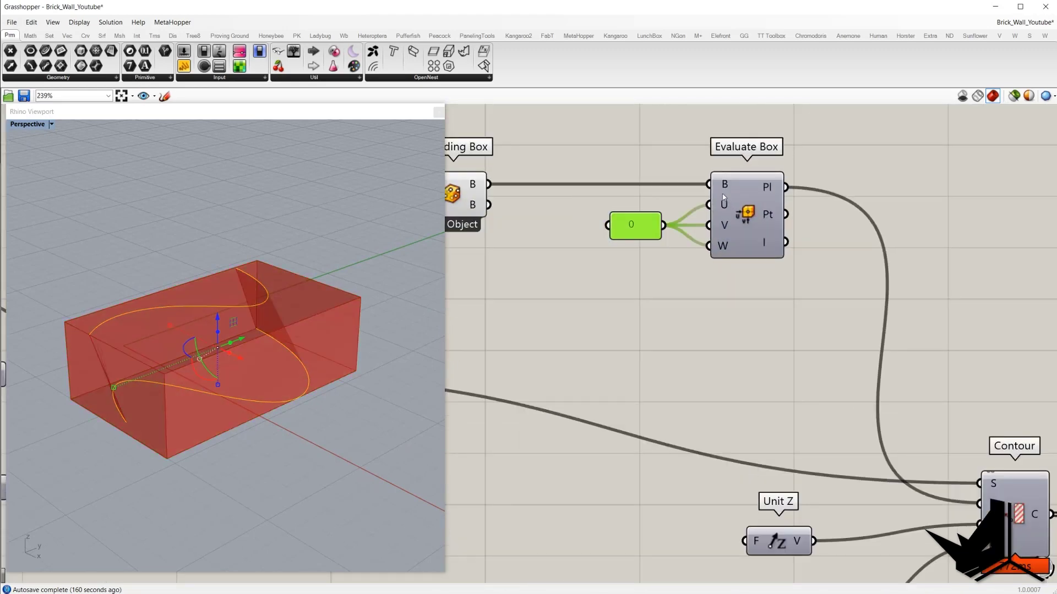
left_click(779, 190)
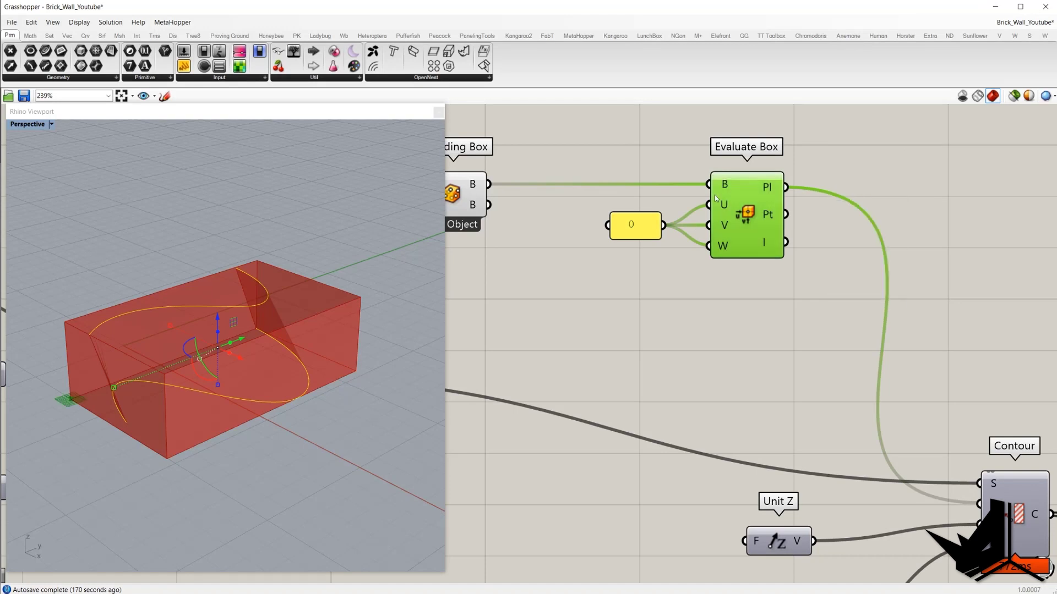
- Hide the Bounding Box preview, check the corner plane beside the wall surface, and clear the curve selection in the viewport
left_click(464, 198)
middle_click(522, 144)
left_click(542, 160)
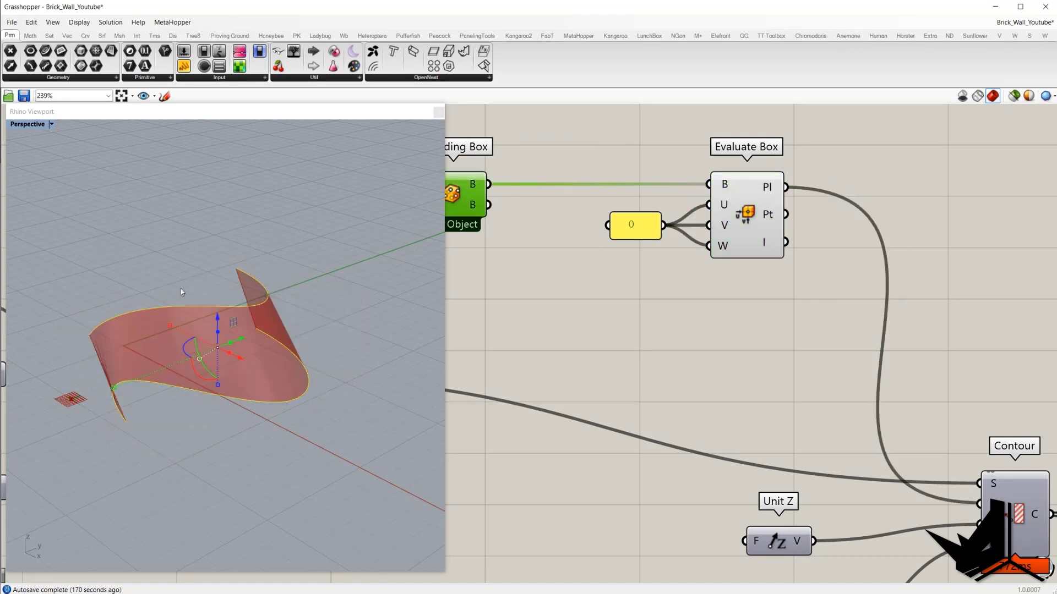
right_click_drag(180, 289, 260, 394)
right_click_drag(280, 295, 167, 294)
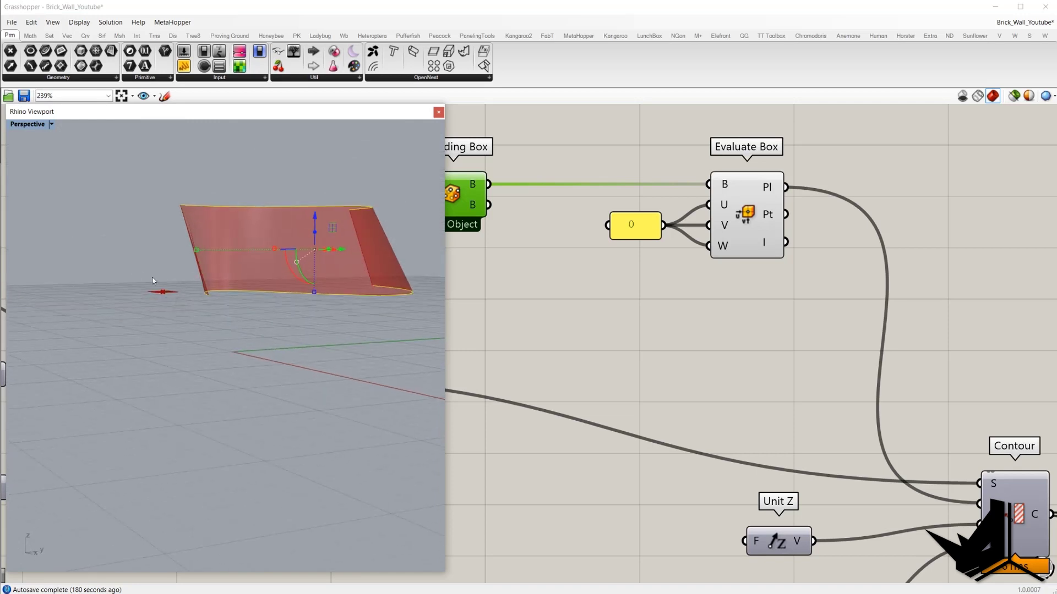
key("Escape")
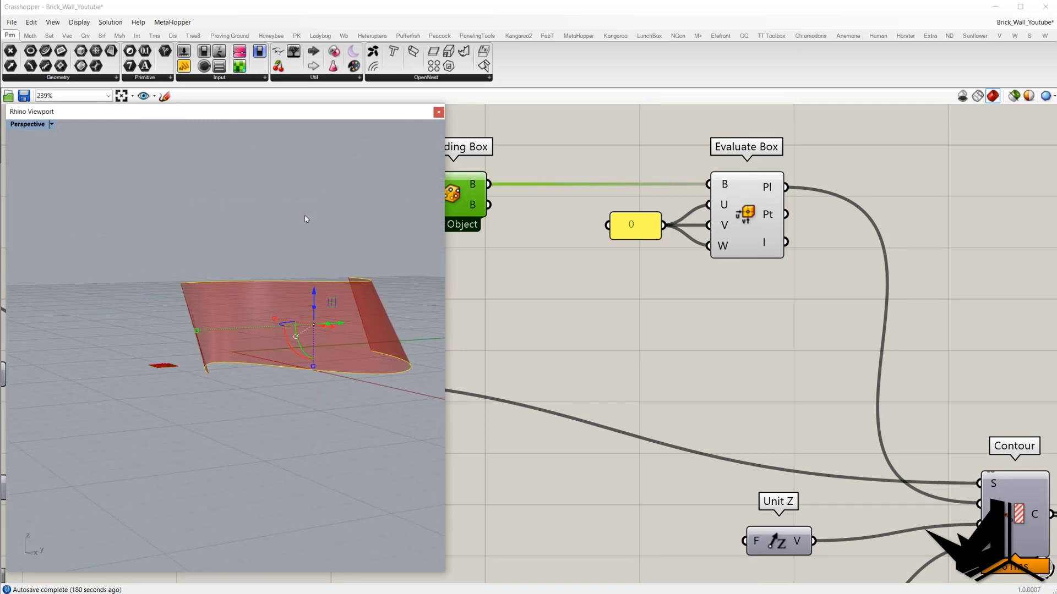
- Examine the Contour component's inputs and trace them back to the Stream Filter, Evaluate Box, Unit Z and Addition components
right_click_drag(671, 301, 606, 262)
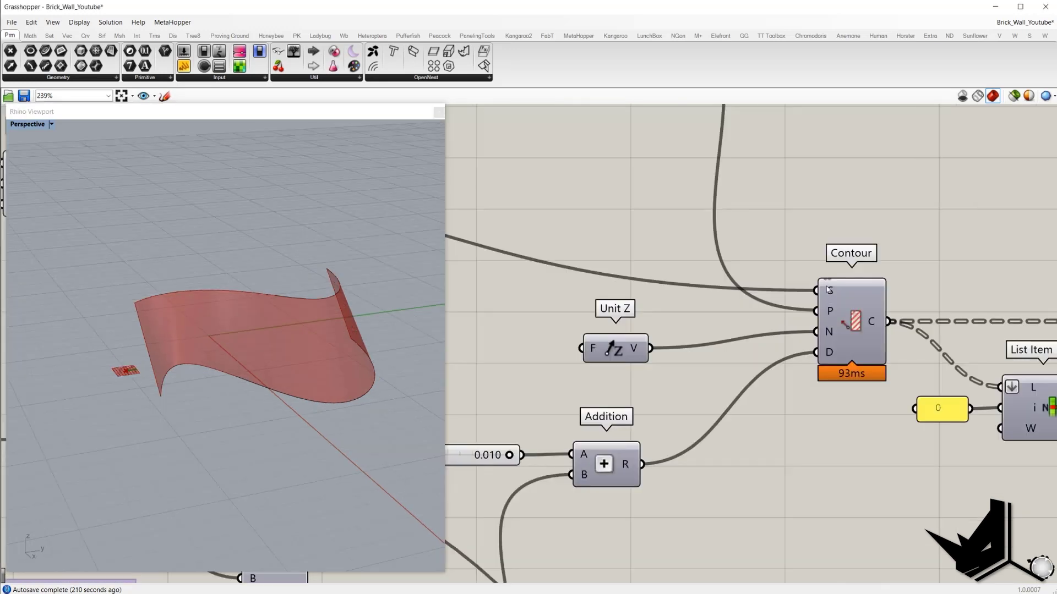
scroll(836, 291, "down", 4)
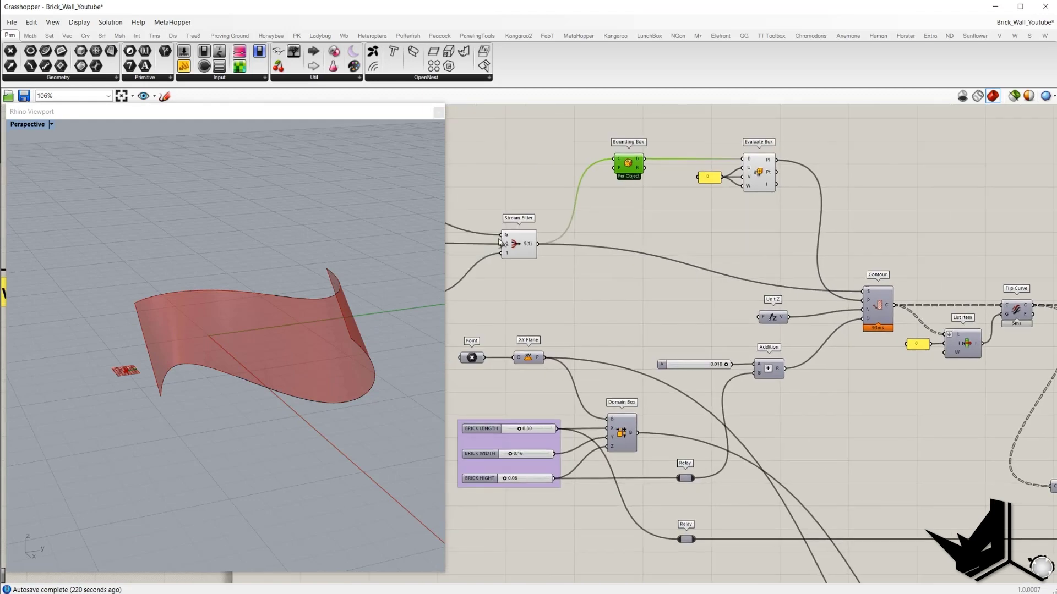
scroll(902, 303, "up", 3)
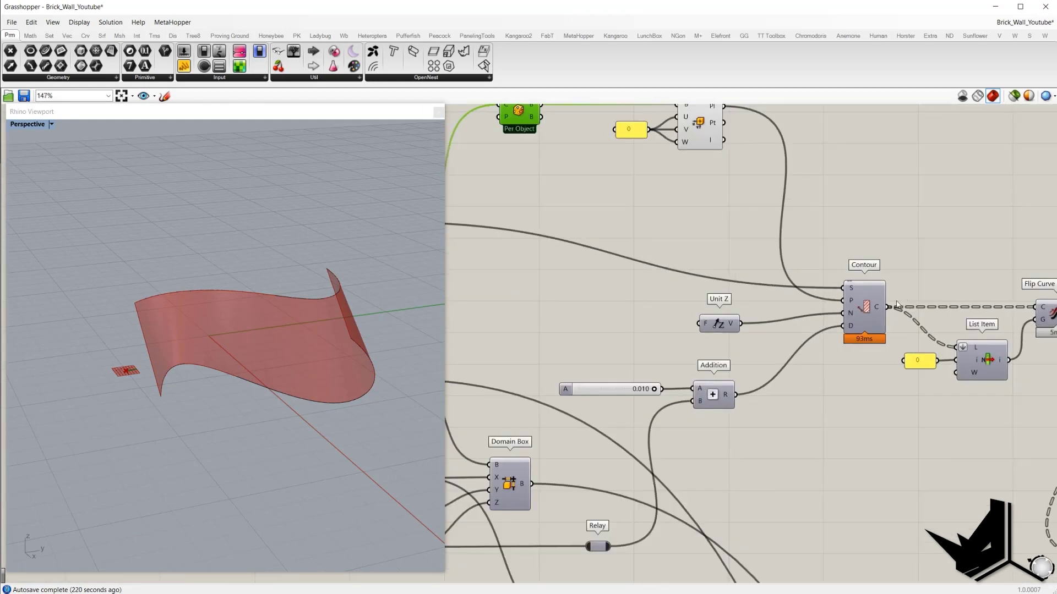
scroll(898, 304, "up", 3)
scroll(819, 247, "down", 4)
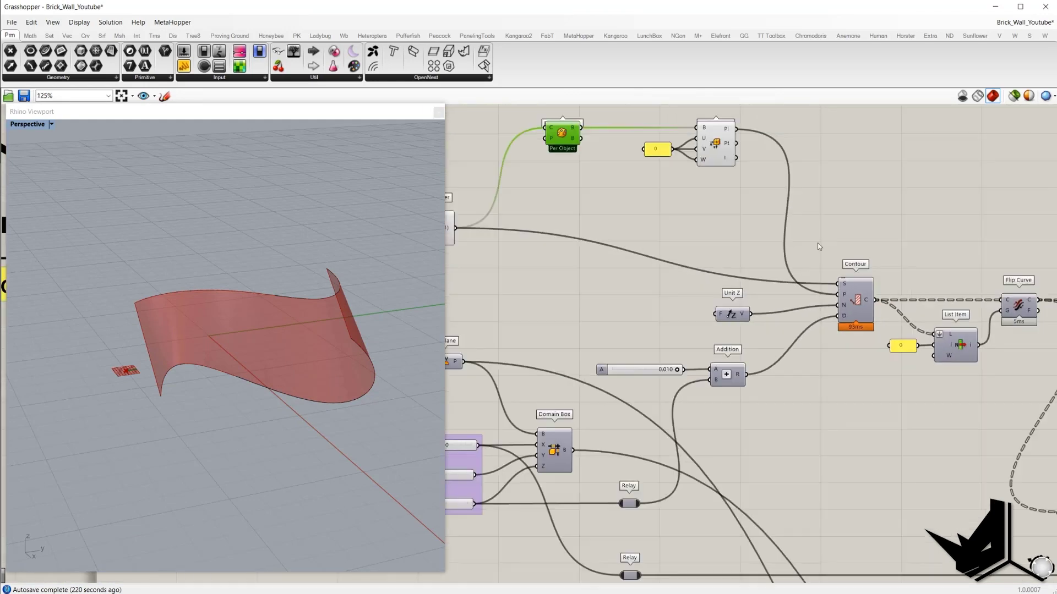
scroll(810, 275, "up", 2)
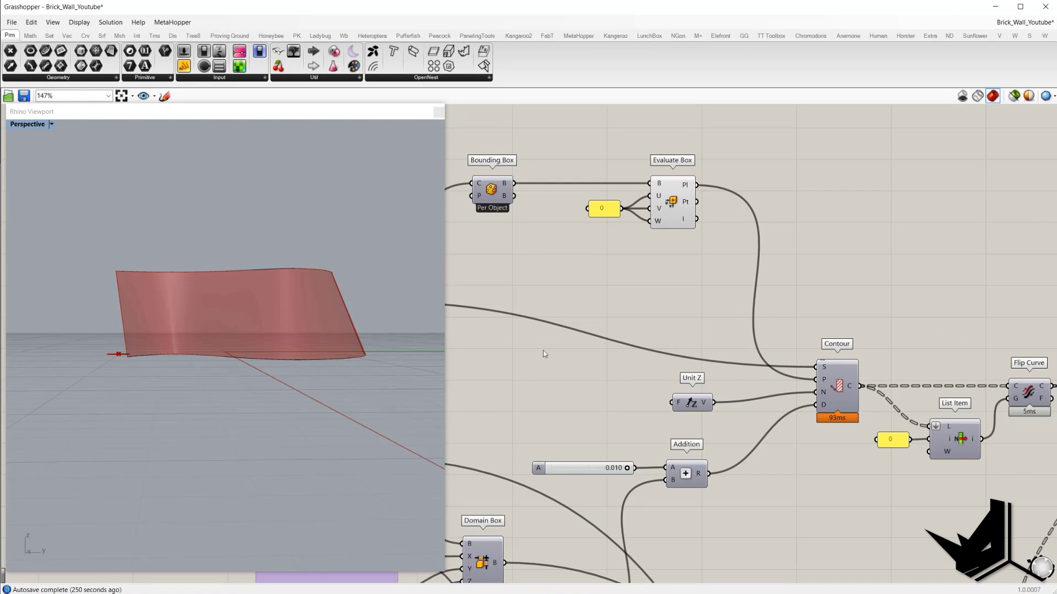
right_click_drag(252, 359, 239, 373)
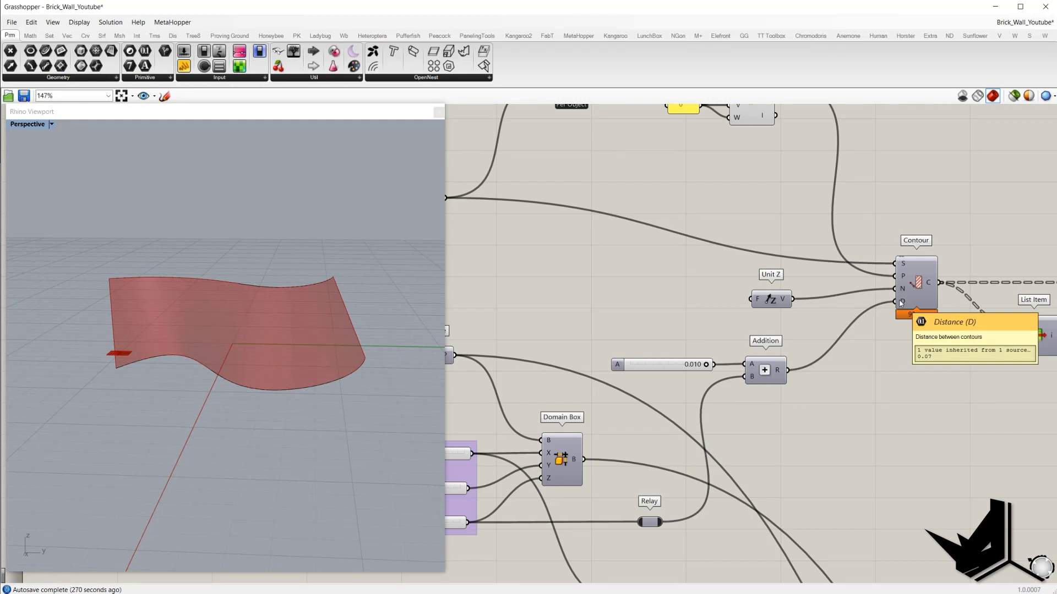
- Turn on the preview of the Contour component and inspect the contour curves along the wall surface from several angles
right_click_drag(856, 333, 835, 330)
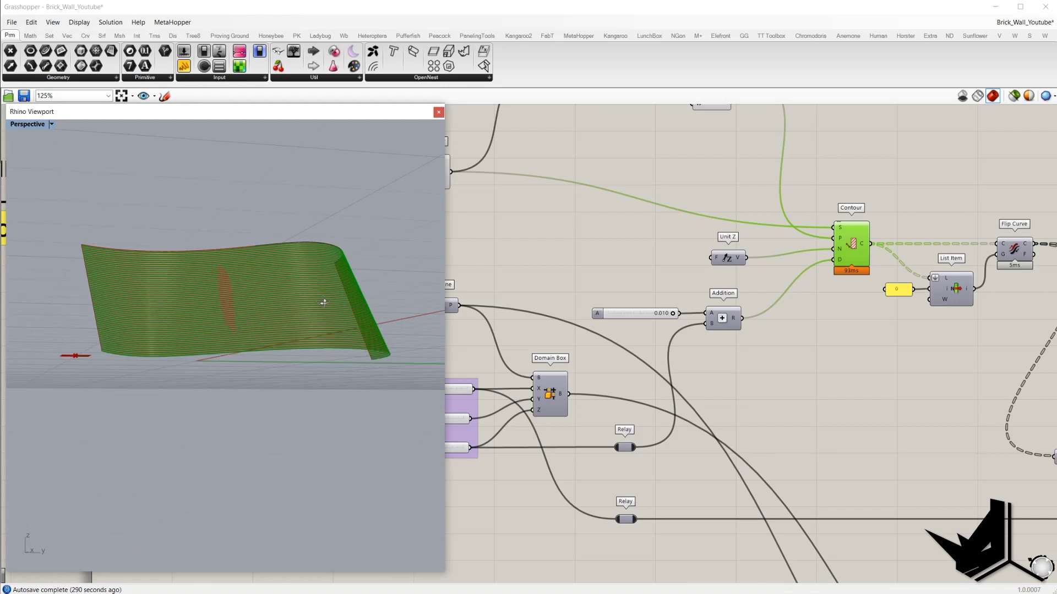
right_click_drag(323, 302, 298, 333)
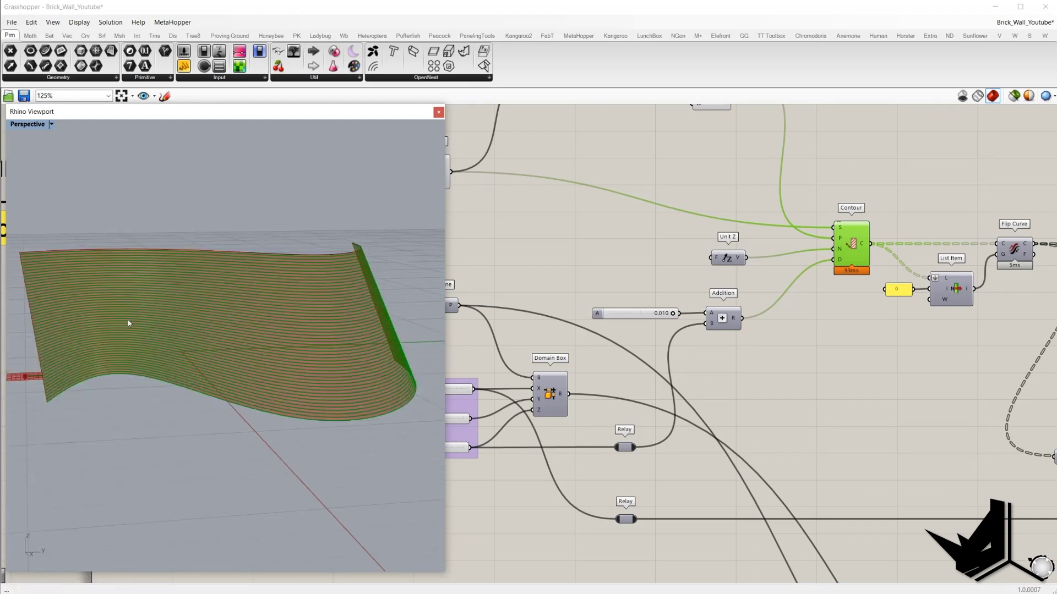
right_click_drag(625, 289, 844, 315)
scroll(804, 293, "down", 3)
left_click_drag(660, 299, 642, 234)
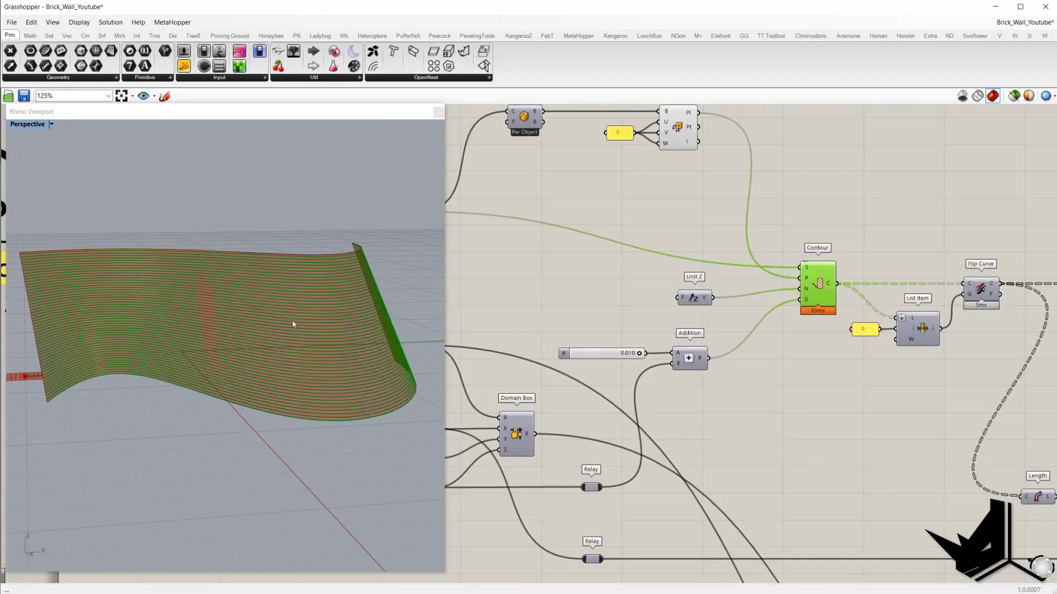
right_click_drag(295, 326, 230, 334)
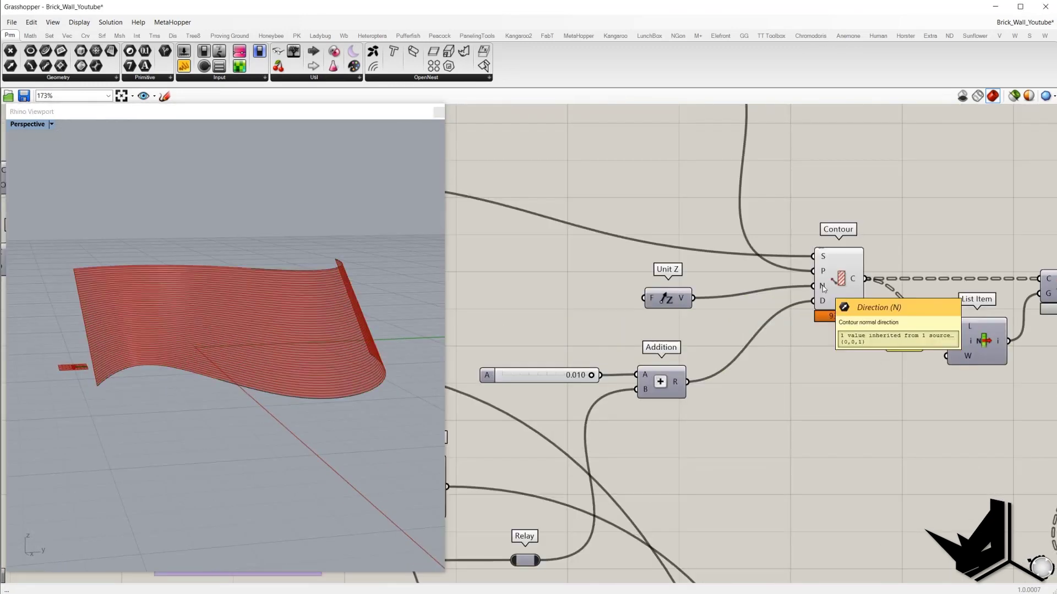
- Trace the Contour's direction and distance inputs and turn on the preview of the Domain Box to show the single brick
left_click_drag(608, 257, 719, 321)
scroll(719, 321, "down", 2)
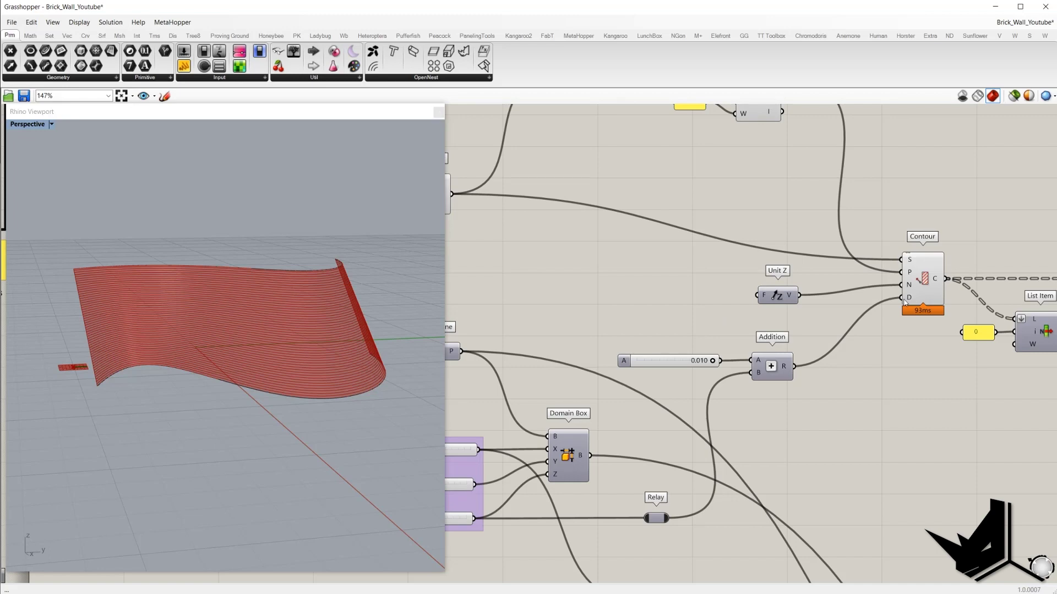
scroll(905, 299, "down", 3)
scroll(694, 316, "up", 1)
scroll(694, 358, "up", 1)
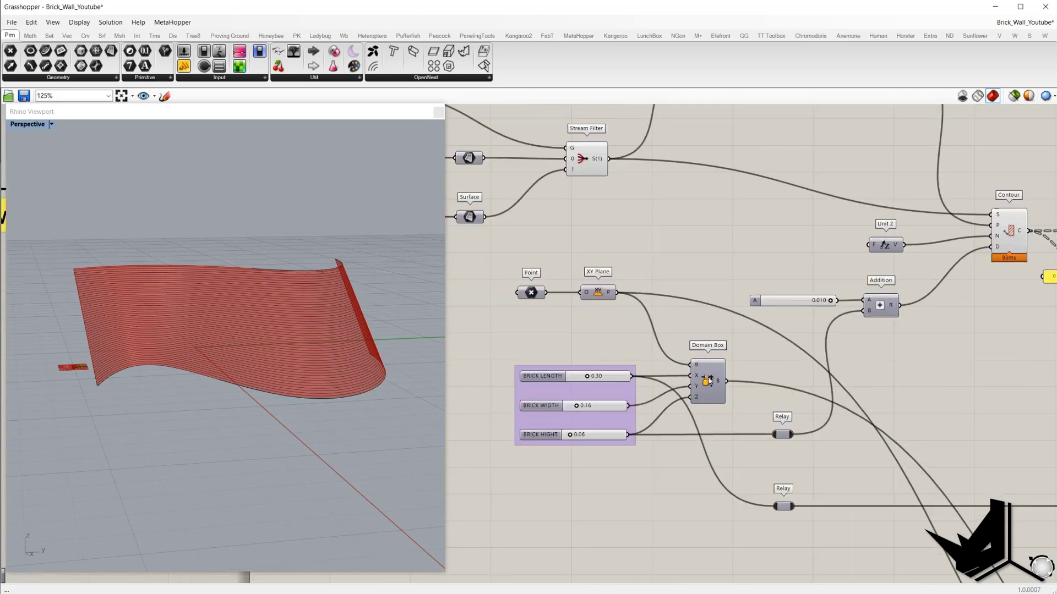
left_click(709, 381)
middle_click(699, 263)
left_click(706, 266)
right_click_drag(247, 323, 279, 358)
scroll(165, 337, "up", 10)
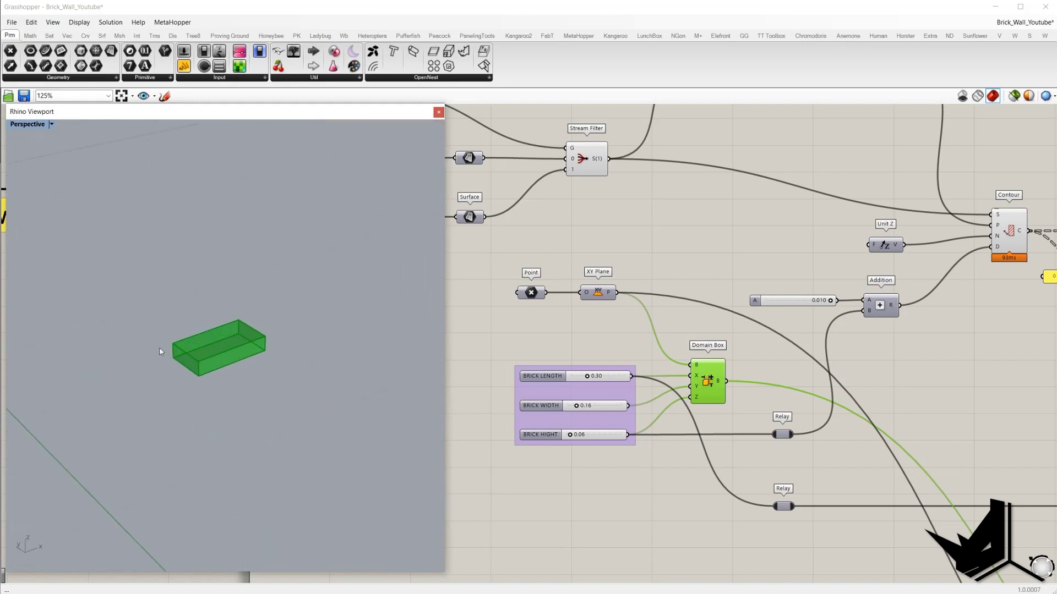
left_click(651, 358)
scroll(709, 380, "up", 3)
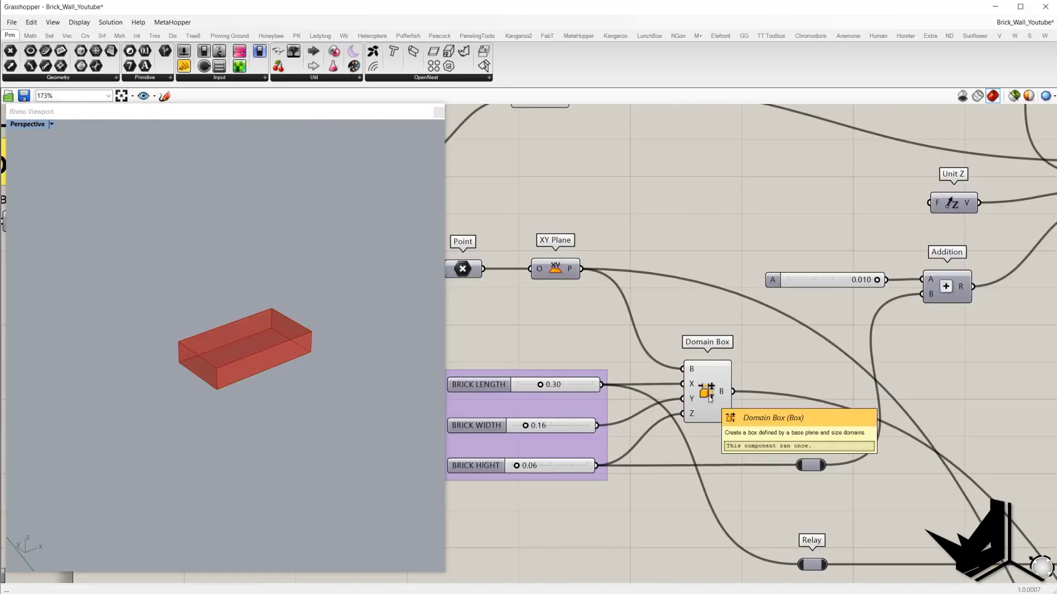
- Turn on the preview of the Point component that serves as the origin of the brick's base plane
right_click_drag(710, 399, 808, 384)
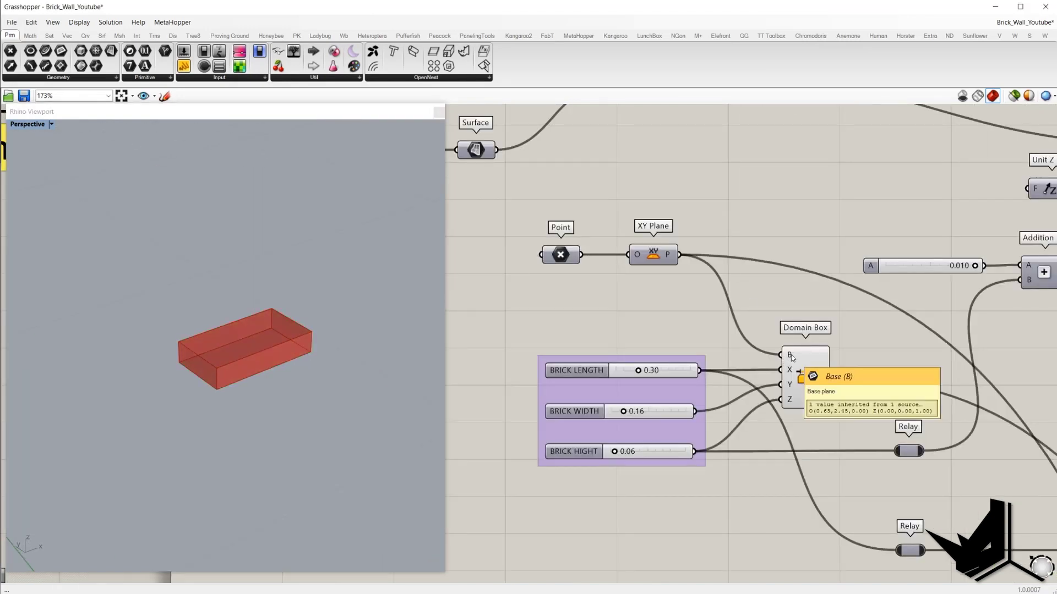
left_click(556, 257)
middle_click(561, 207)
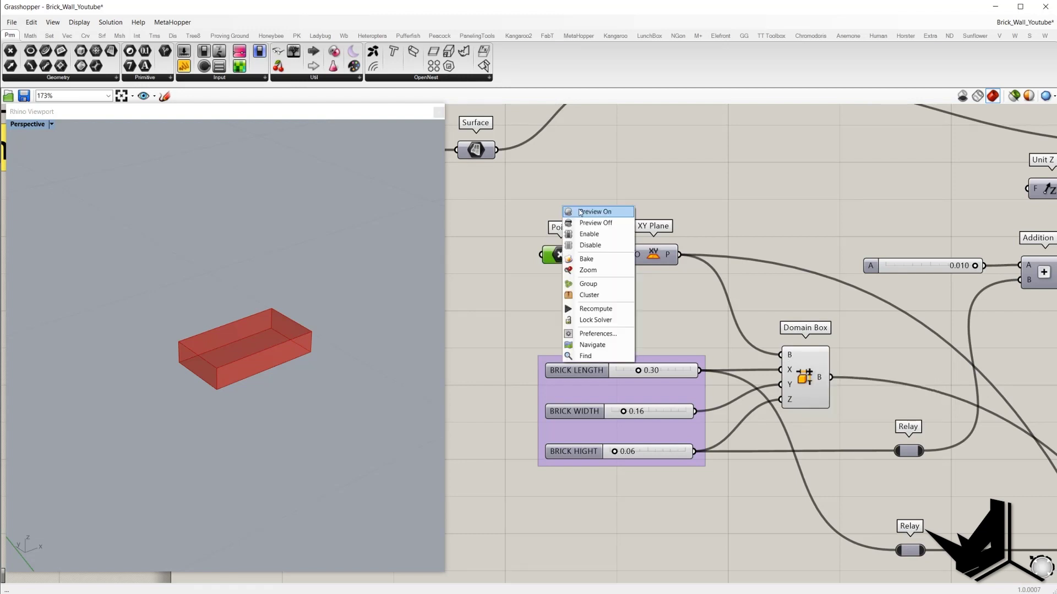
left_click(574, 212)
left_click_drag(523, 229, 609, 284)
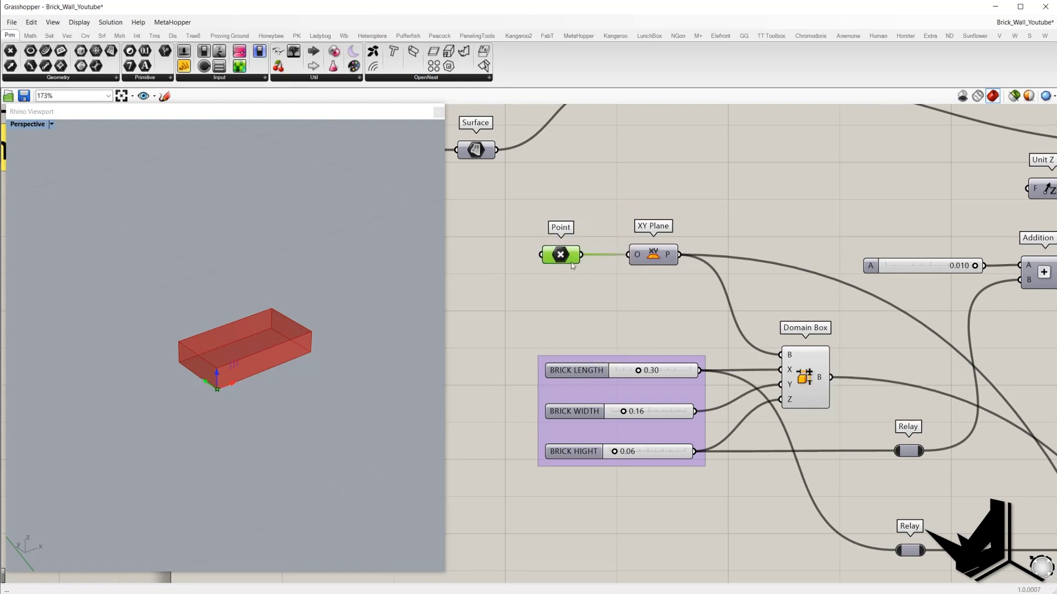
left_click_drag(505, 207, 591, 286)
- Turn on the preview of the XY Plane component to show the brick's base plane
mouse_move(601, 211)
left_mouse_down()
mouse_move(689, 297)
mouse_move(707, 292)
left_mouse_up()
left_click_drag(601, 213, 697, 265)
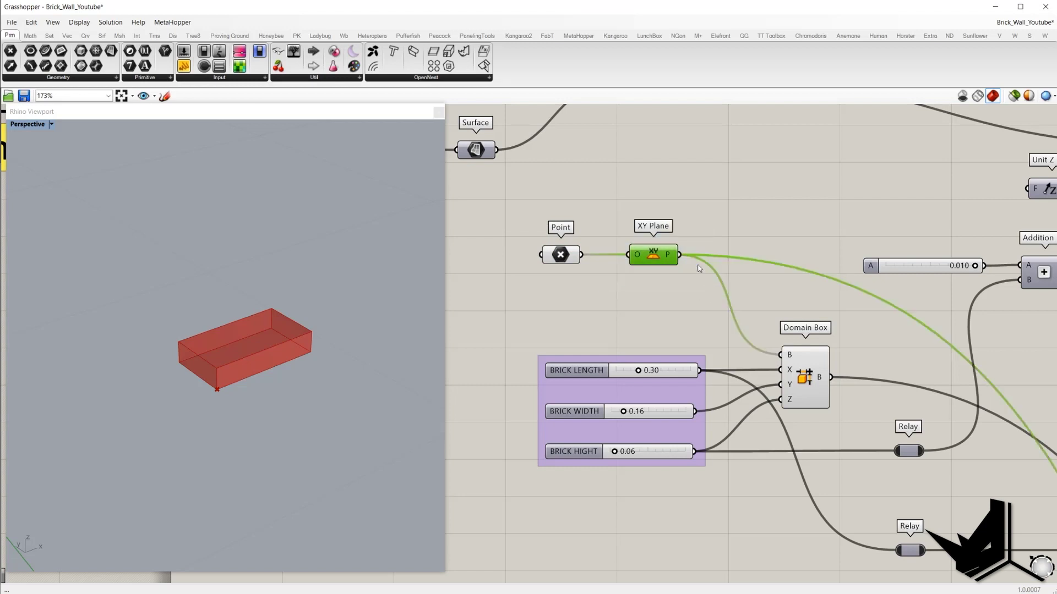
left_click_drag(598, 208, 723, 287)
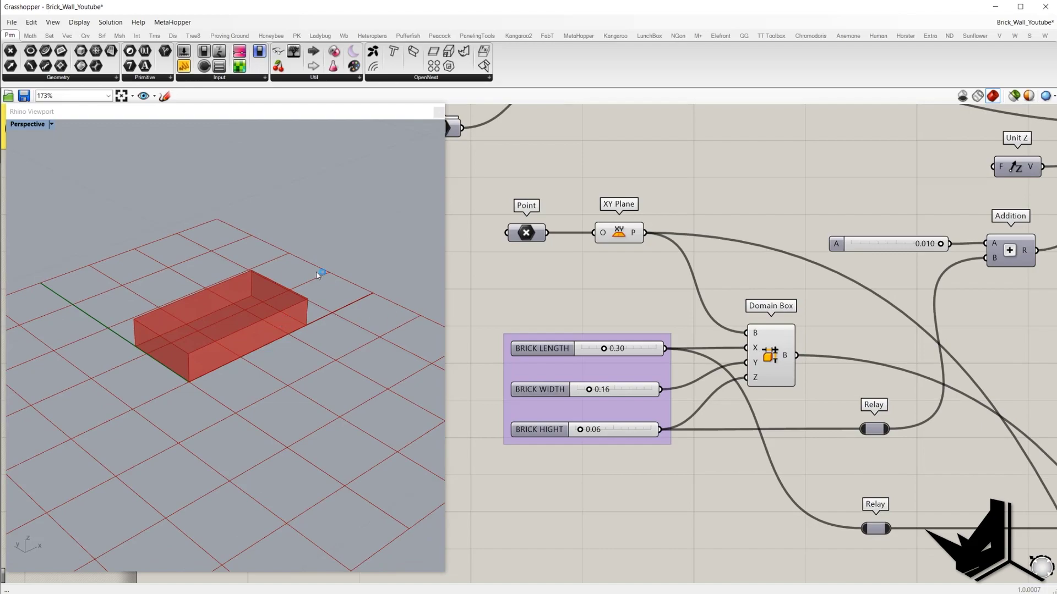
- Open a screen-capture annotation overlay and draw labelled red X, Y and Z axis arrows from the brick's base corner
key("Print")
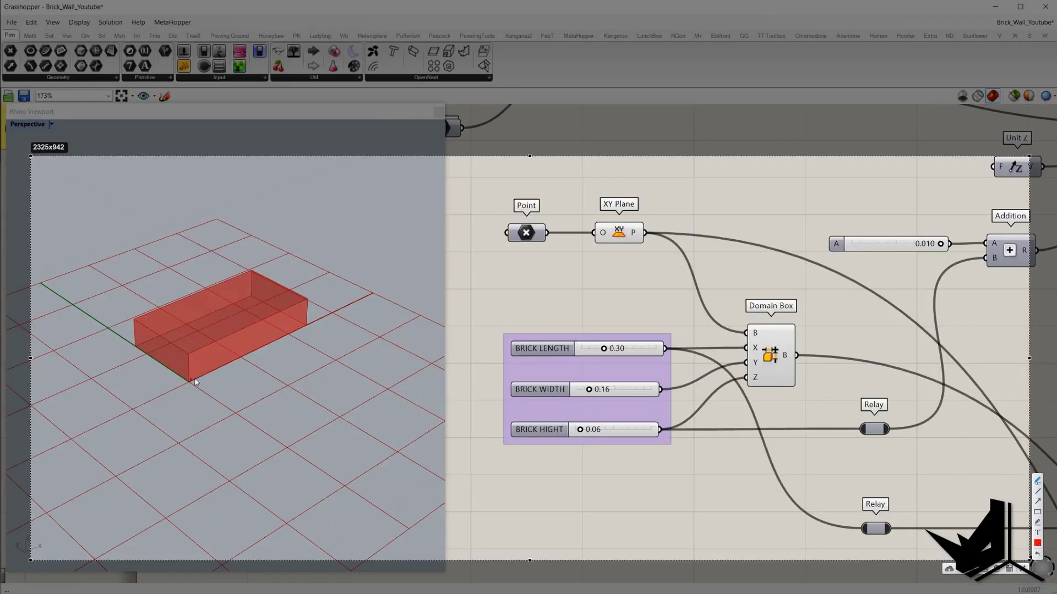
mouse_move(187, 384)
left_mouse_down()
mouse_move(381, 290)
mouse_move(391, 323)
mouse_move(370, 329)
left_mouse_up()
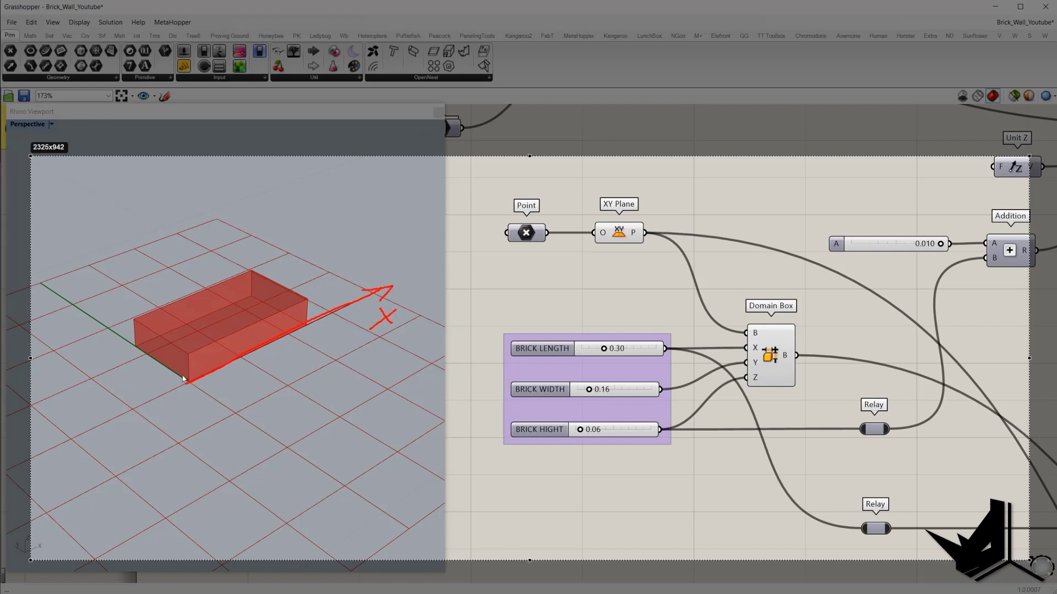
mouse_move(189, 382)
left_mouse_down()
mouse_move(100, 333)
mouse_move(118, 307)
mouse_move(90, 316)
mouse_move(75, 337)
mouse_move(192, 380)
mouse_move(201, 245)
left_mouse_up()
left_click_drag(188, 270, 211, 261)
left_click_drag(164, 210, 190, 224)
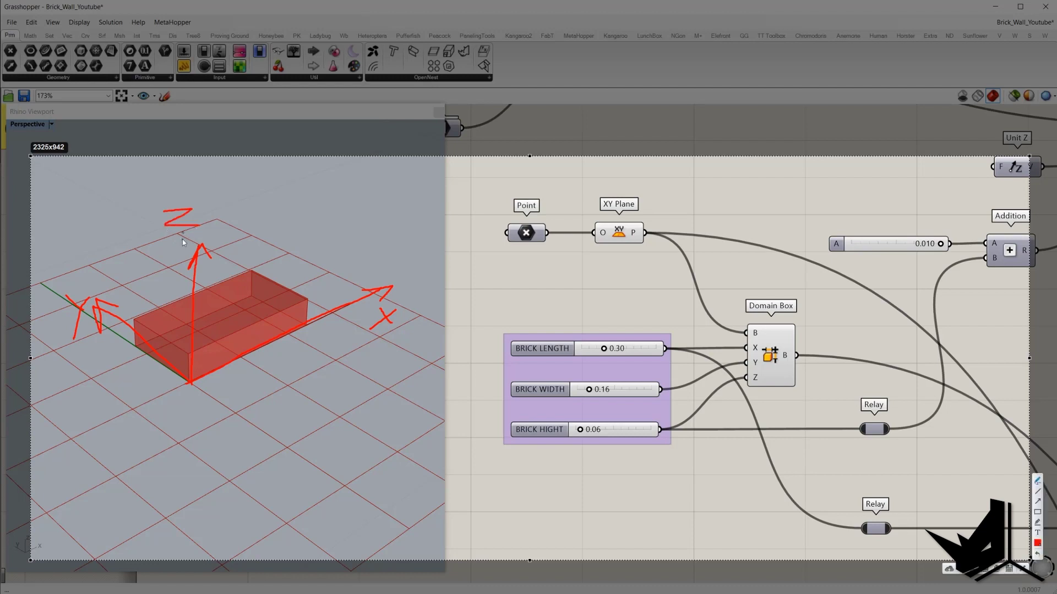
- Circle the Domain Box's X and Y inputs and the three brick size slider values, and mark the matching brick edges in red
left_click_drag(749, 352, 764, 346)
left_click_drag(305, 319, 307, 325)
left_click_drag(759, 356, 762, 357)
left_click_drag(142, 356, 188, 385)
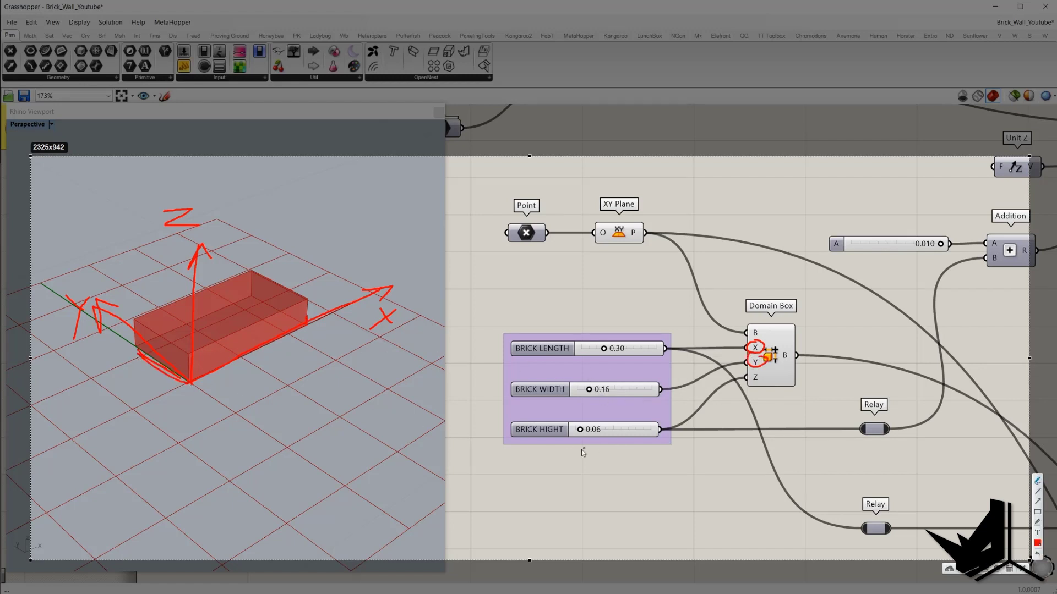
mouse_move(590, 424)
left_mouse_down()
mouse_move(613, 433)
mouse_move(592, 421)
left_mouse_up()
left_click_drag(189, 351, 189, 352)
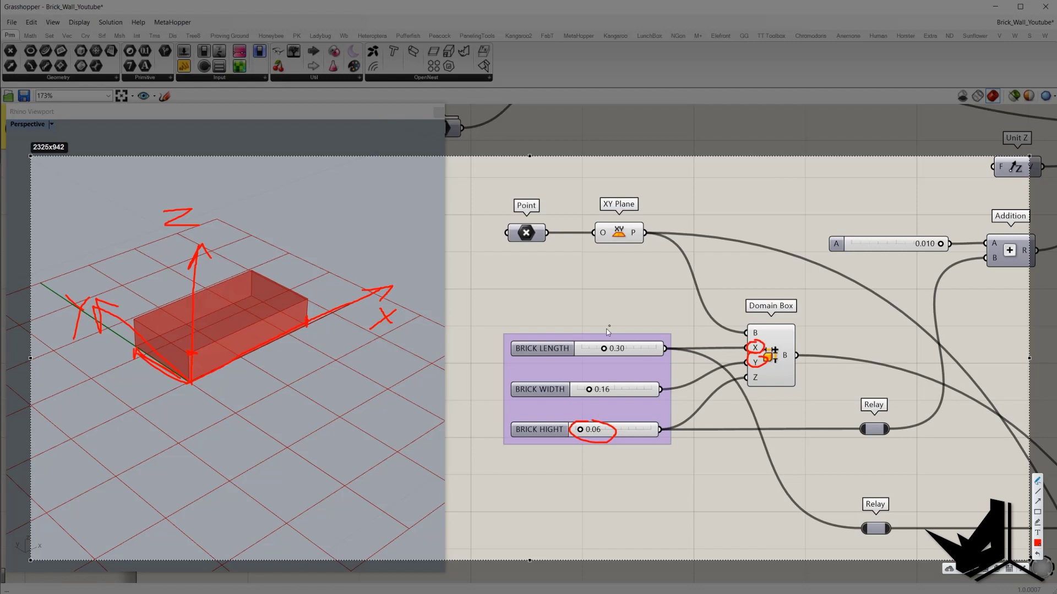
mouse_move(598, 335)
left_mouse_down()
mouse_move(619, 358)
mouse_move(606, 337)
left_mouse_up()
left_click_drag(595, 374, 605, 377)
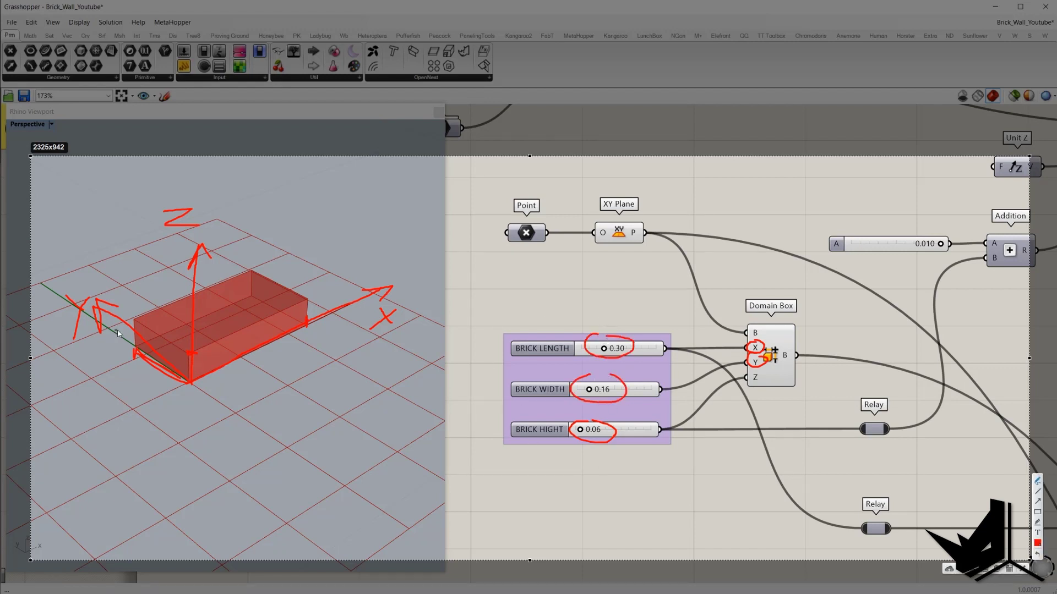
- Add further red strokes over the brick in the capture and leave the annotation overlay
left_click_drag(165, 337, 183, 329)
left_click_drag(210, 313, 245, 298)
left_click_drag(262, 306, 269, 309)
left_click_drag(280, 315, 290, 318)
left_click_drag(136, 321, 135, 325)
mouse_move(242, 253)
left_mouse_down()
mouse_move(312, 273)
mouse_move(242, 254)
left_mouse_up()
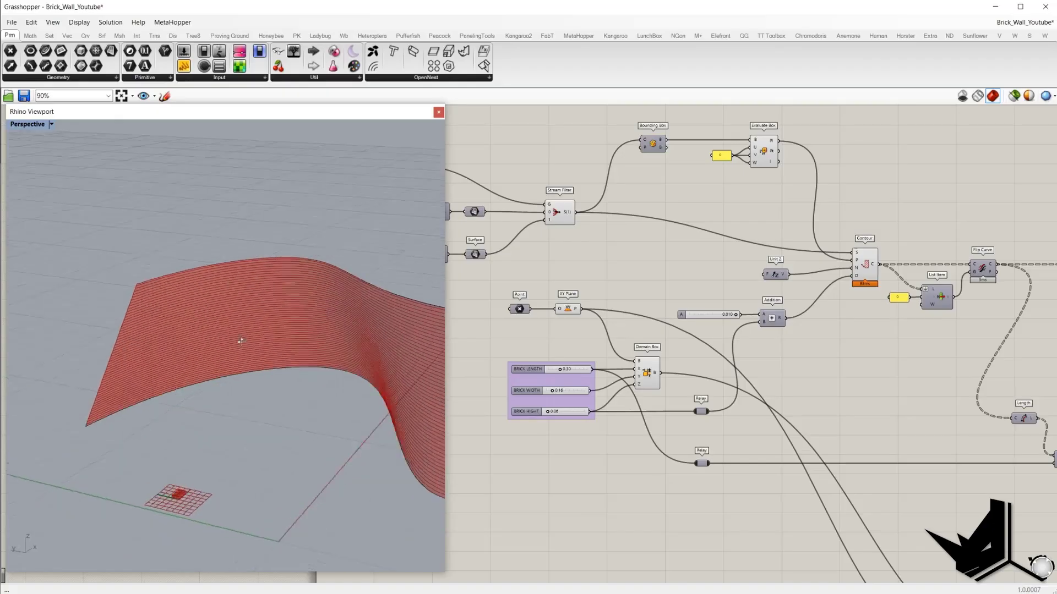
- Examine how the BRICK HIGHT slider feeds through the Relay and Addition into the Contour's Distance input, alongside the contoured wall
scroll(158, 313, "down", 2)
right_click_drag(204, 333, 357, 339)
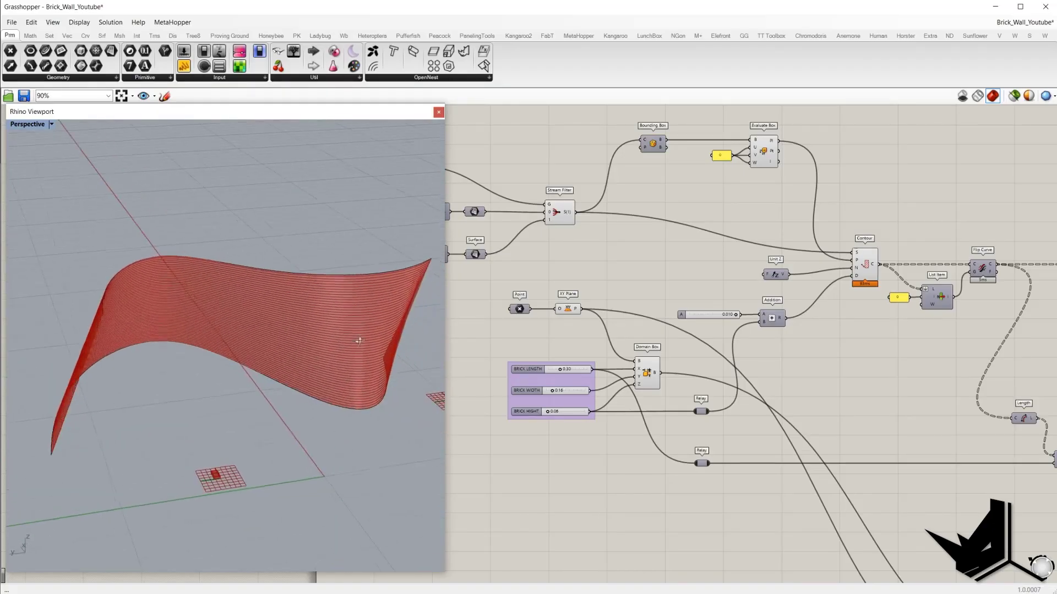
scroll(256, 470, "up", 5)
scroll(557, 418, "up", 3)
left_click_drag(457, 392, 640, 423)
scroll(640, 421, "down", 3)
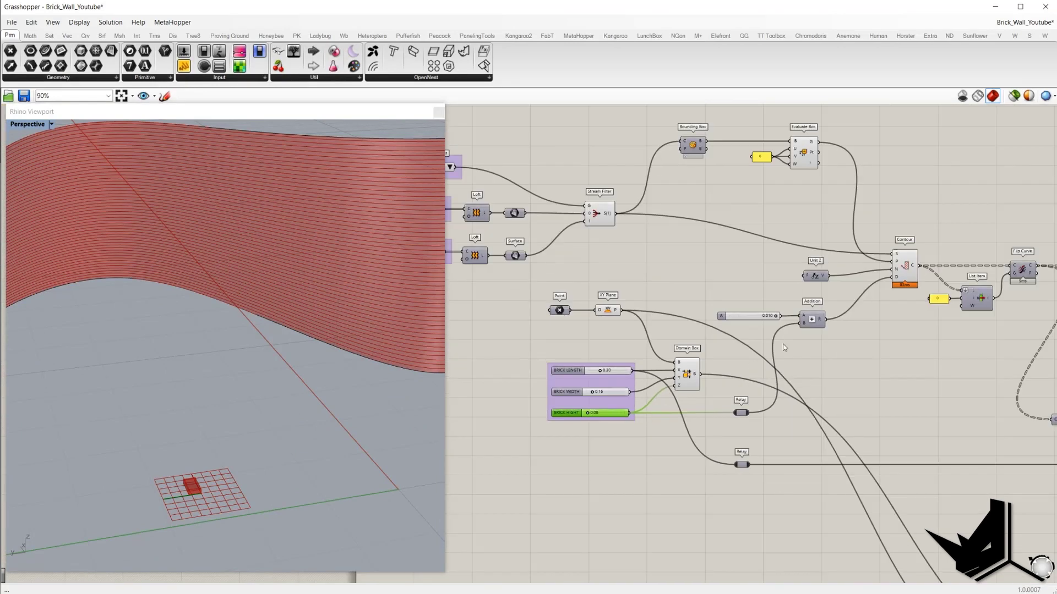
scroll(823, 313, "up", 2)
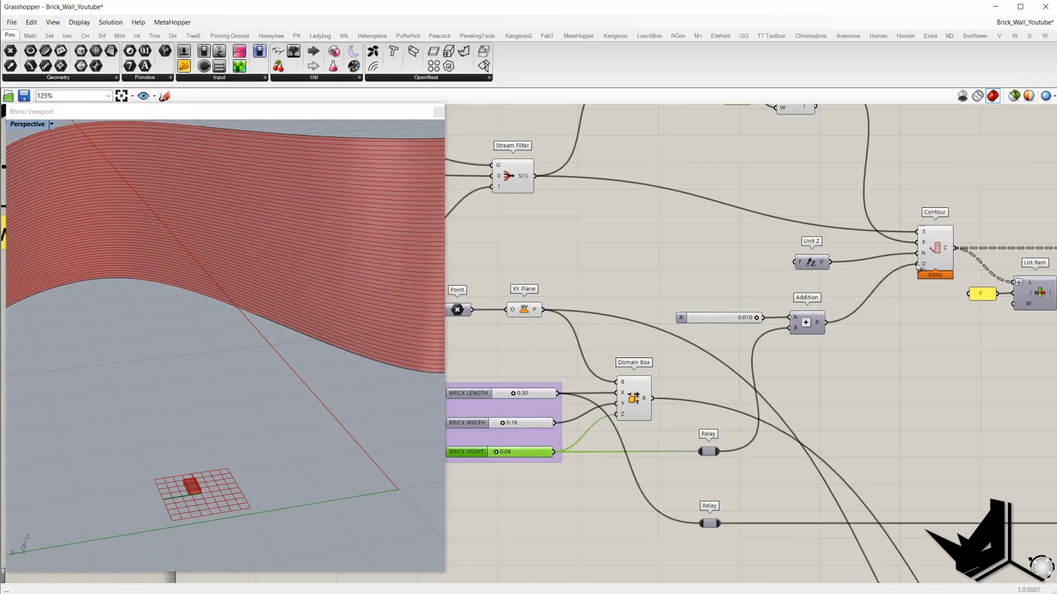
mouse_move(924, 268)
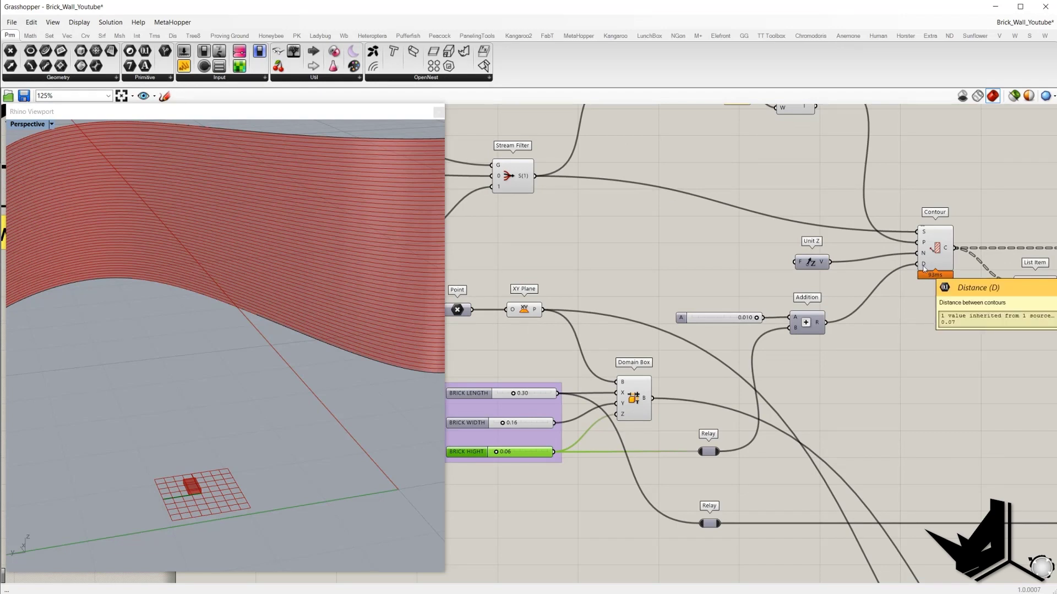
- Set the slider feeding the Addition's A input to 0 and select the Contour component to check the contour spacing
scroll(365, 290, "down", 8)
right_click_drag(258, 308, 374, 308)
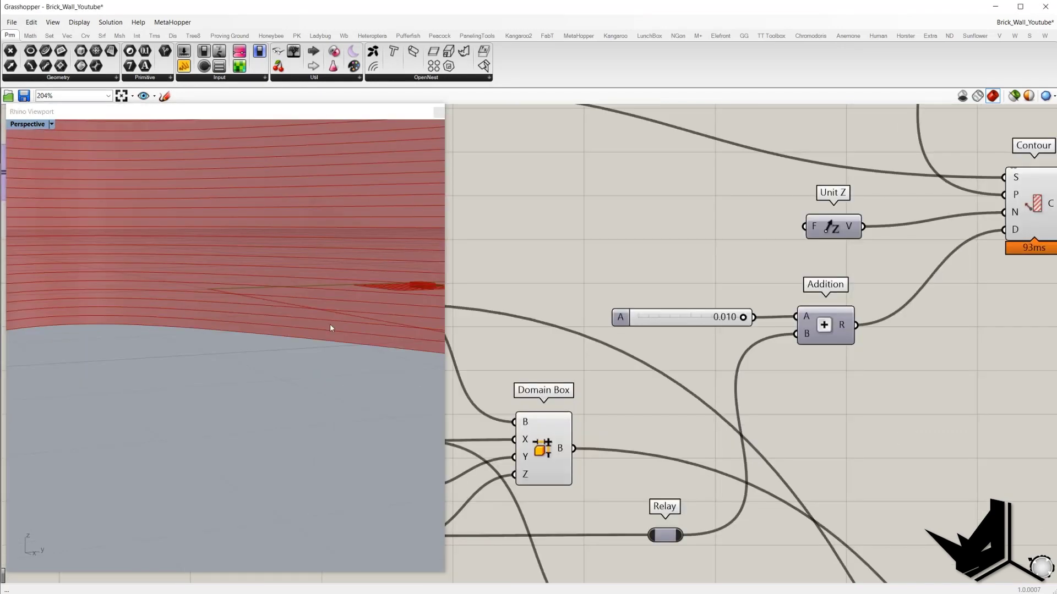
scroll(226, 330, "down", 10)
right_click_drag(187, 314, 198, 380, "shift")
scroll(221, 404, "up", 5)
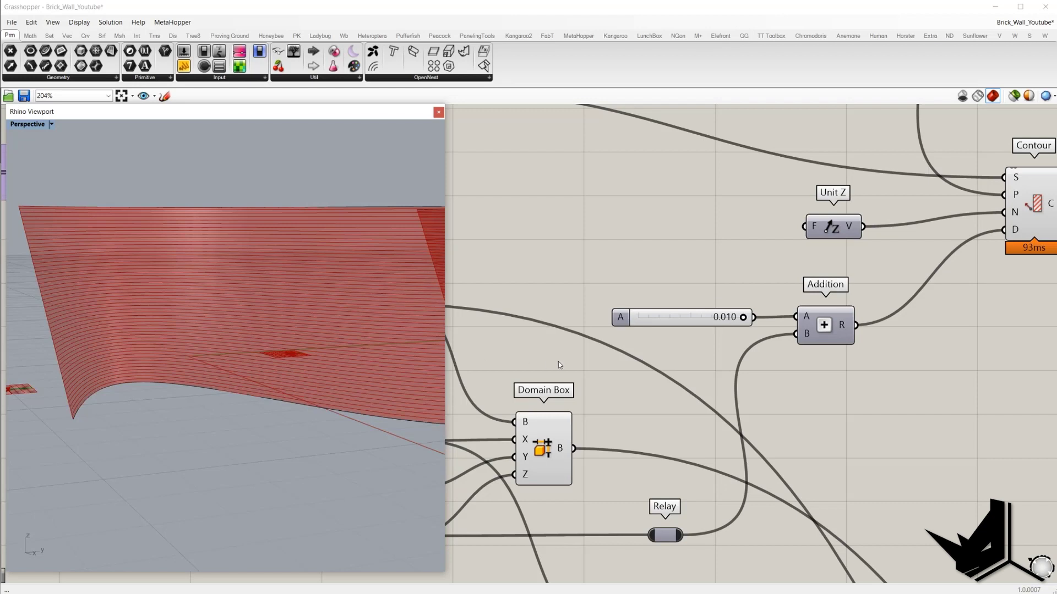
double_click(658, 319)
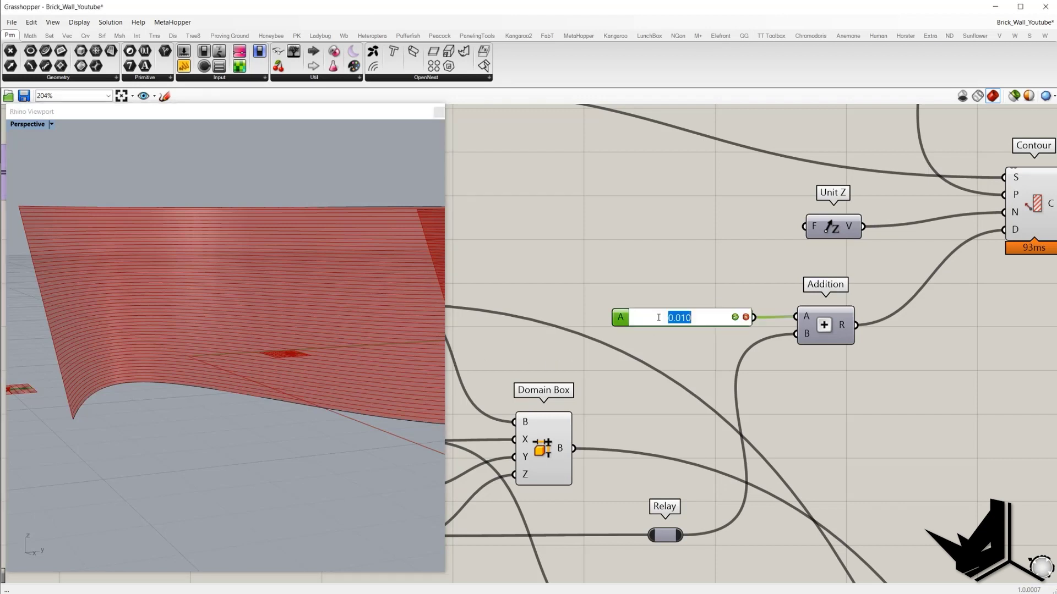
type("0")
left_click(735, 317)
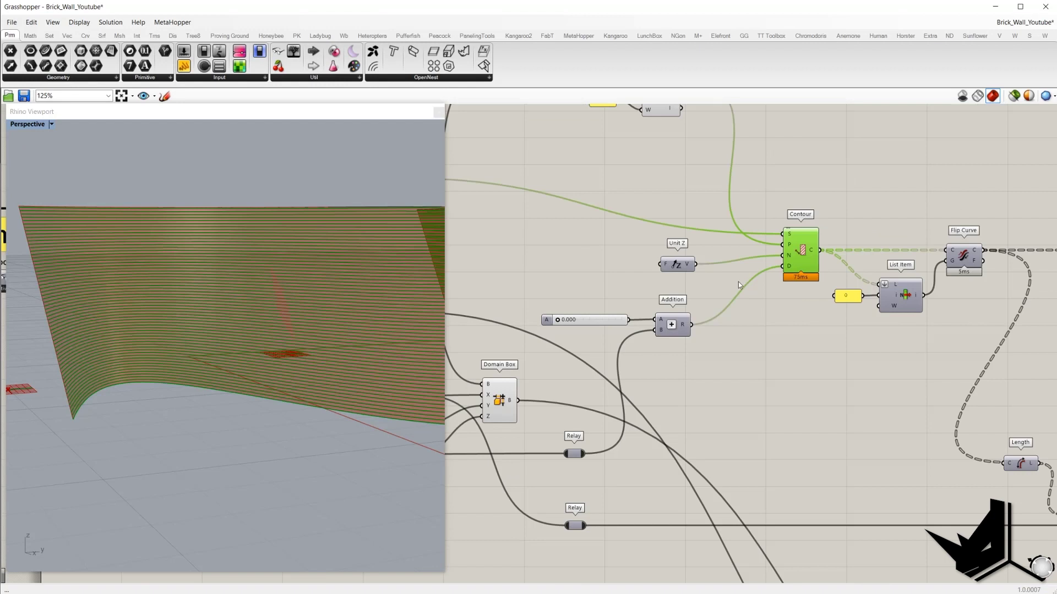
scroll(708, 307, "up", 3)
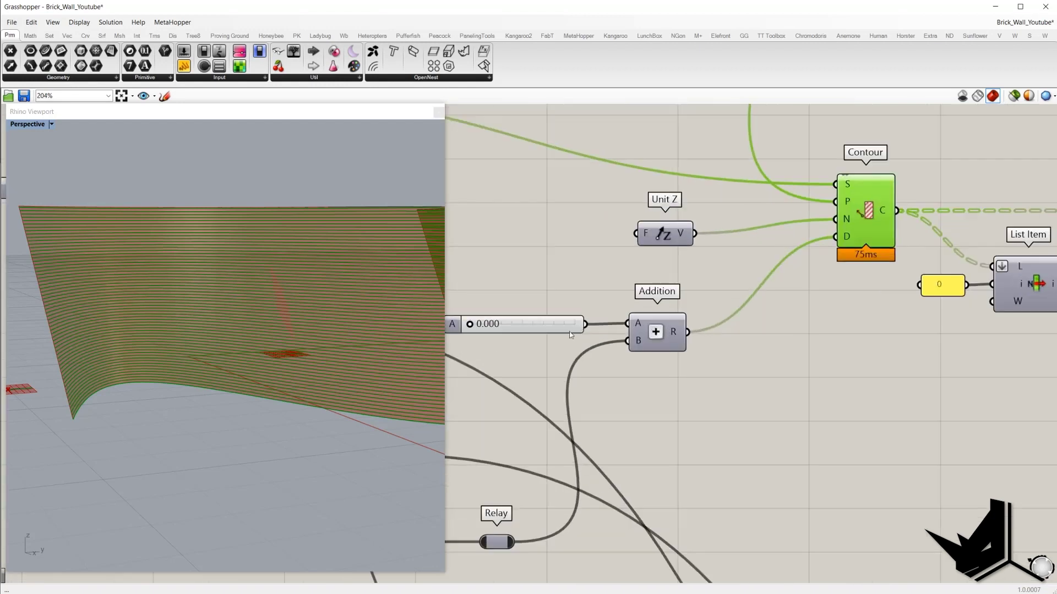
- Inspect the number slider feeding the Addition's A input
right_click_drag(572, 337, 647, 326)
double_click(596, 313)
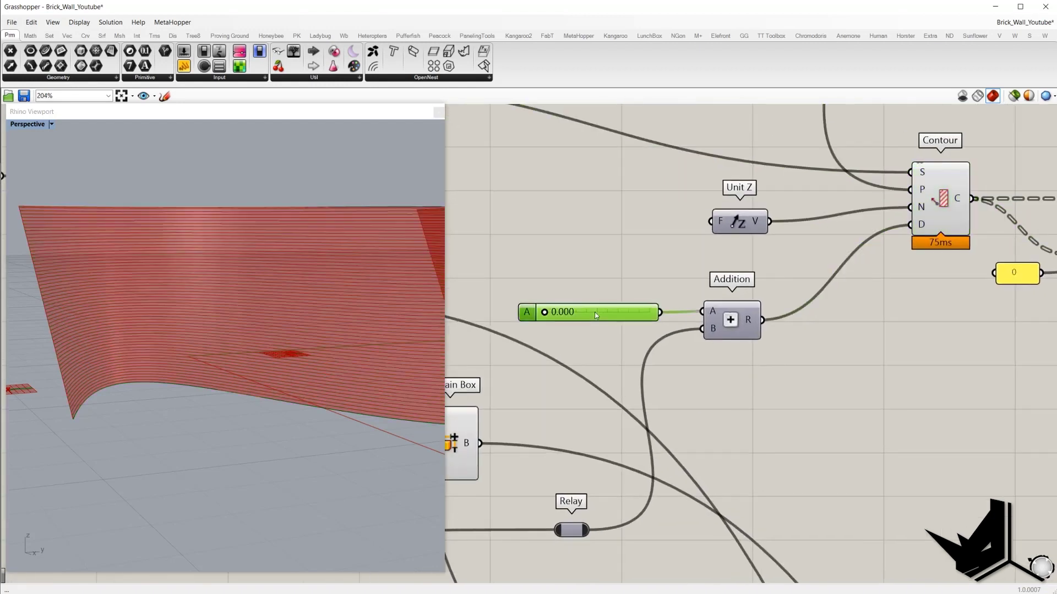
left_click(584, 286)
left_click_drag(497, 275, 681, 340)
left_click(629, 250)
- Select the Contour component and examine its curves across the whole curved wall from a higher angle
scroll(629, 251, "down", 3)
left_click(784, 225)
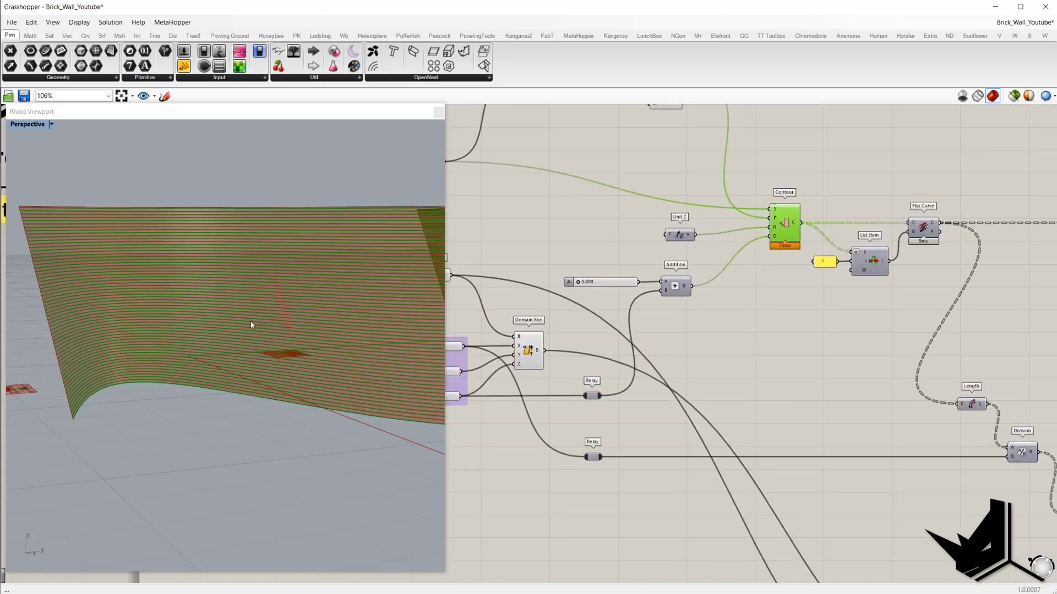
scroll(251, 325, "down", 8)
right_click_drag(251, 325, 278, 351)
scroll(217, 362, "up", 7)
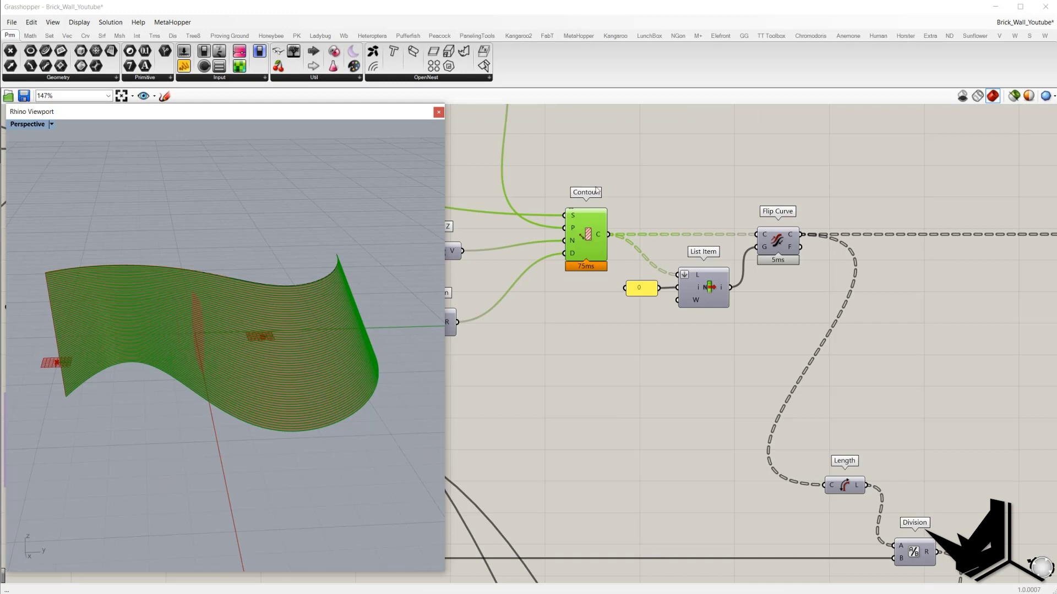
left_click(648, 196)
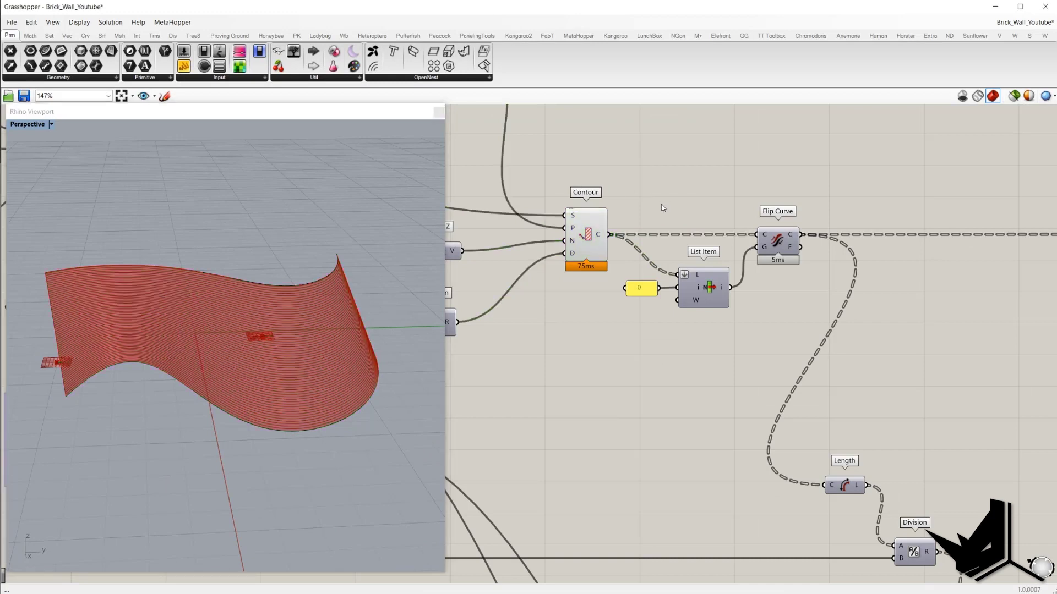
- Select the Flip Curve component to examine its links to the Contour and List Item outputs
mouse_move(795, 255)
scroll(737, 210, "up", 2)
left_click_drag(714, 197, 851, 292)
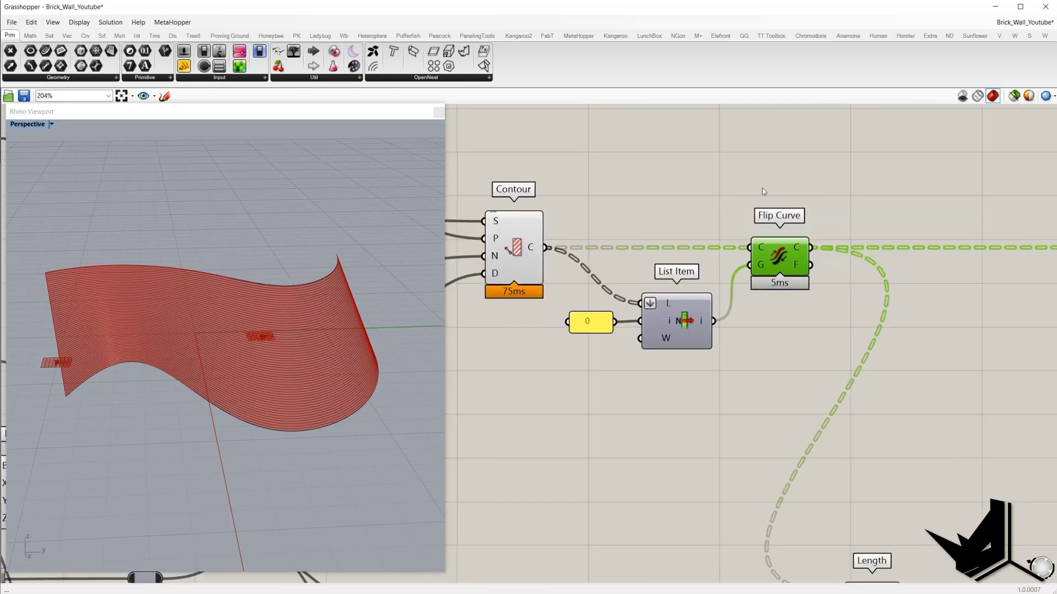
left_click(763, 191)
right_click_drag(682, 211, 769, 233)
left_click(619, 269)
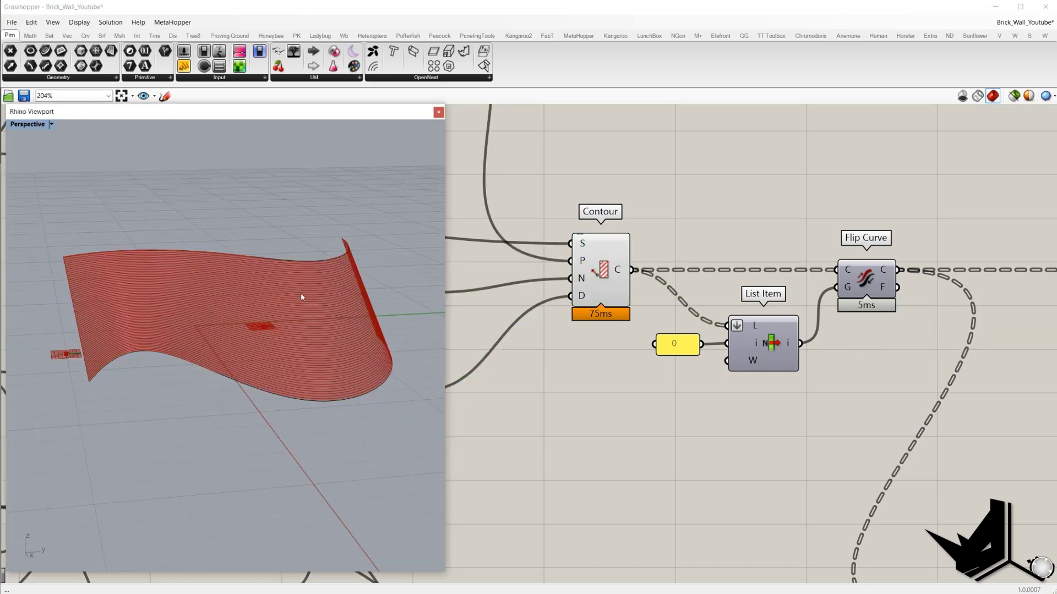
- Check the Flatten setting on the List Item's L input and inspect the index 0 contour curve on the wall
right_click_drag(301, 297, 273, 306)
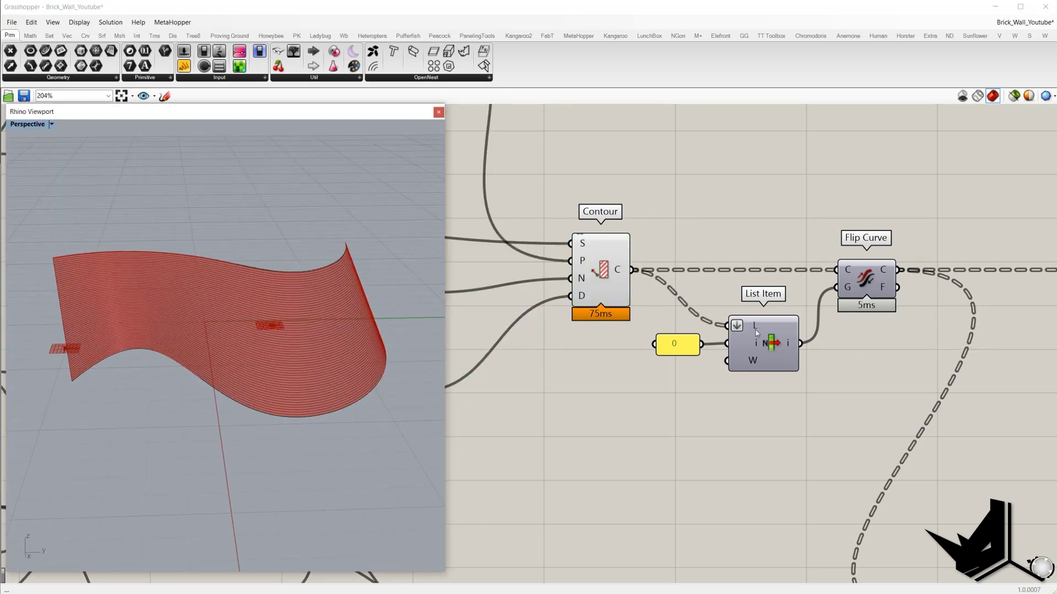
left_click(774, 342)
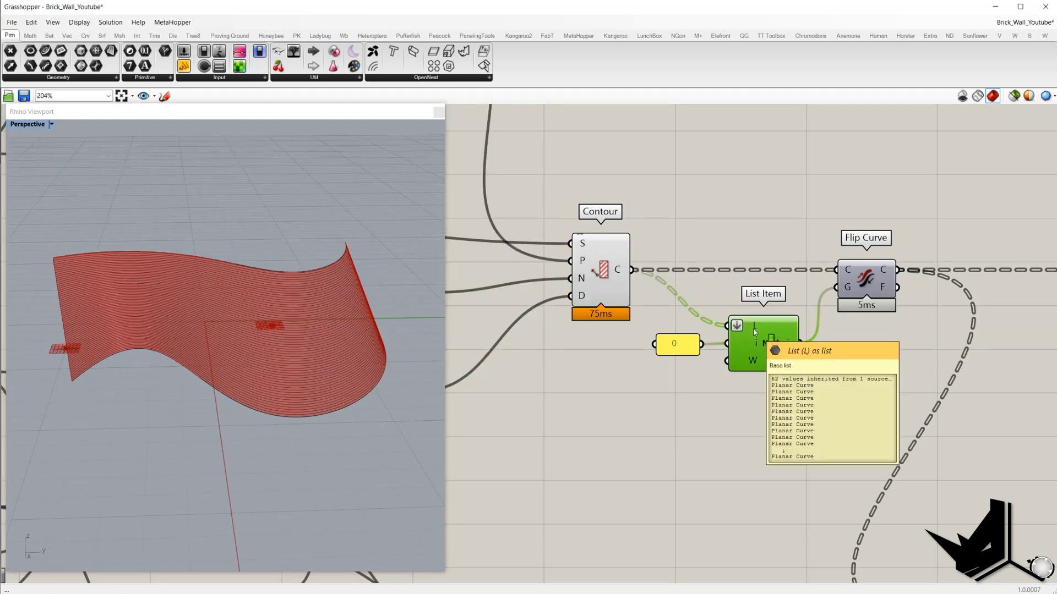
right_click(738, 326)
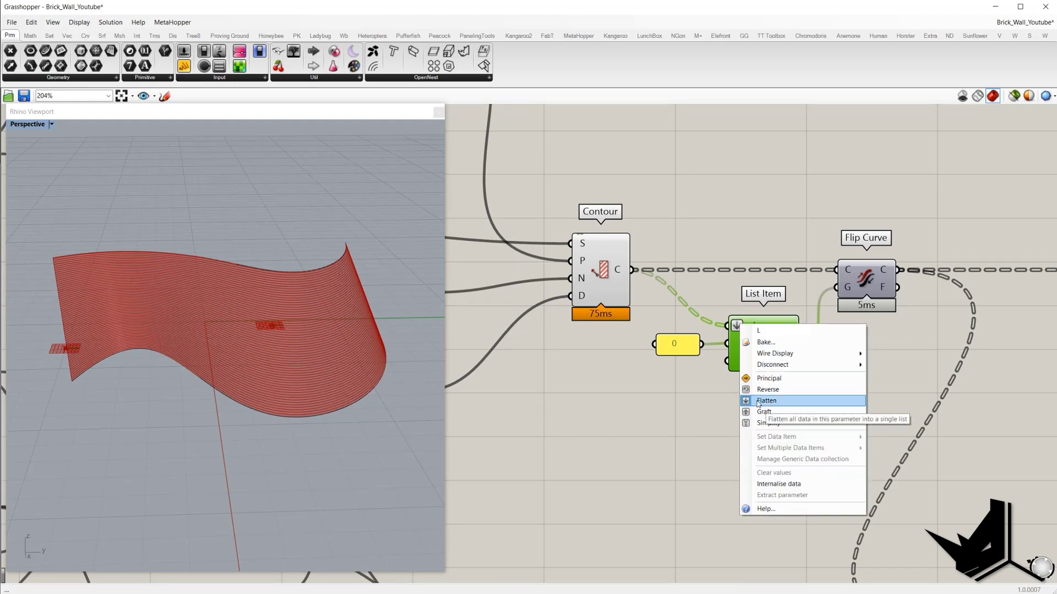
left_click(695, 398)
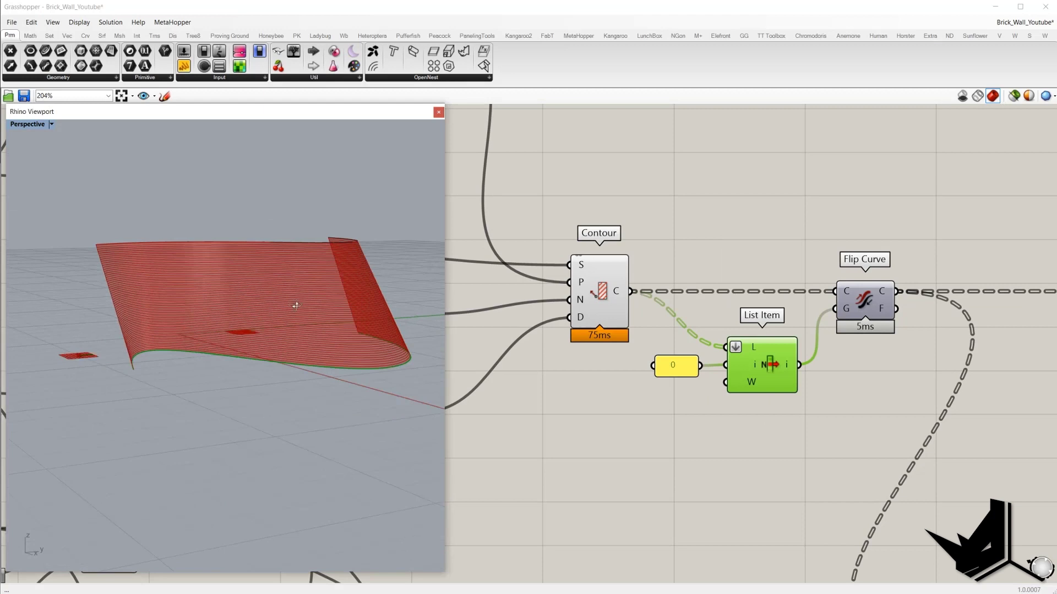
right_click_drag(296, 306, 309, 388)
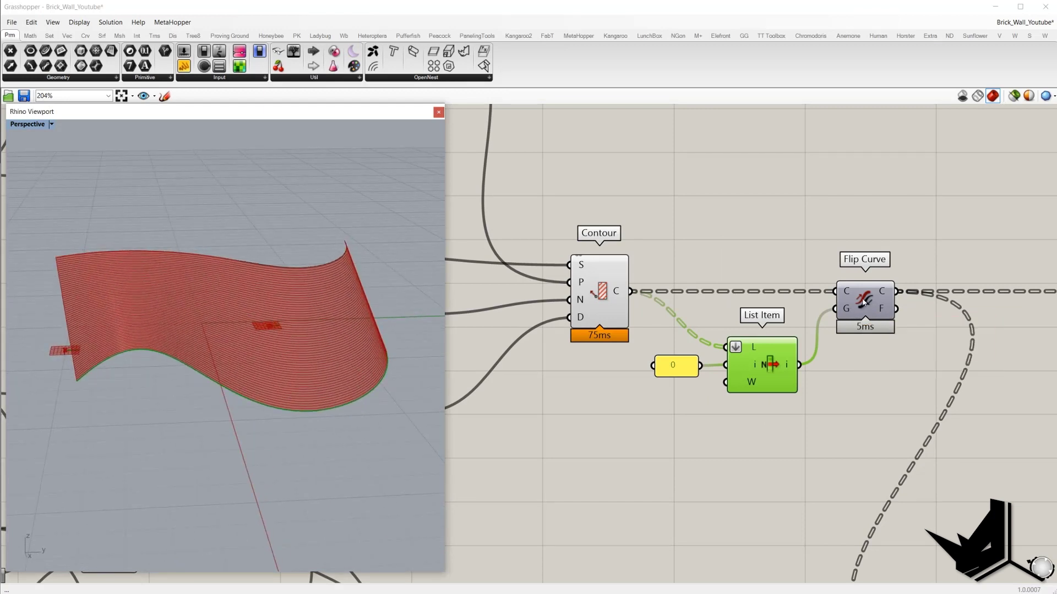
left_click(780, 244)
- Turn off the preview of the List Item and its index panel, and check the Flip Curve component
scroll(780, 243, "down", 1)
left_click_drag(791, 405, 678, 268)
middle_click(704, 217)
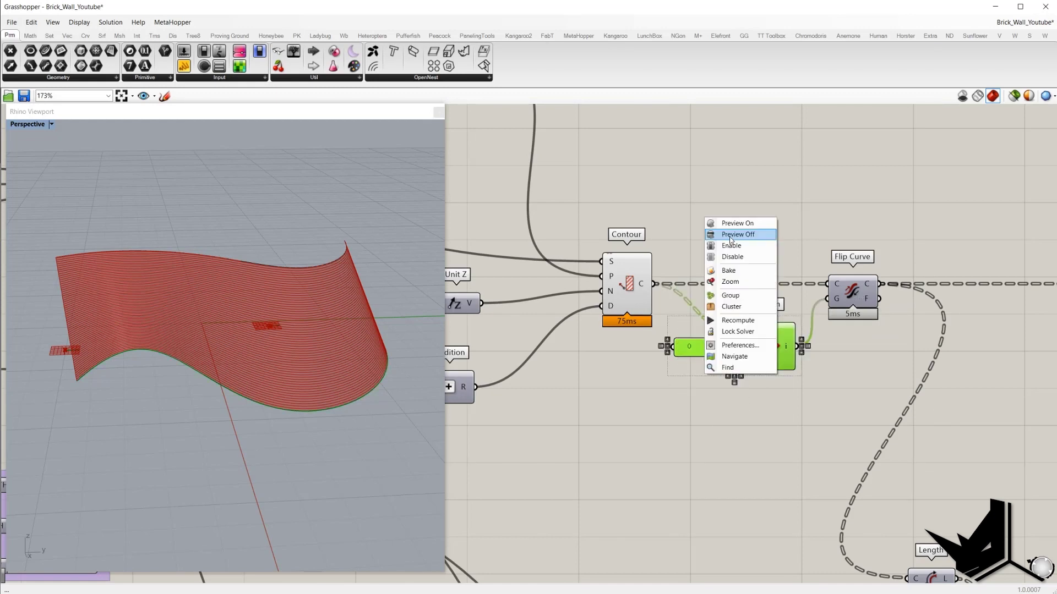
left_click(729, 239)
left_click(775, 226)
left_click(863, 294)
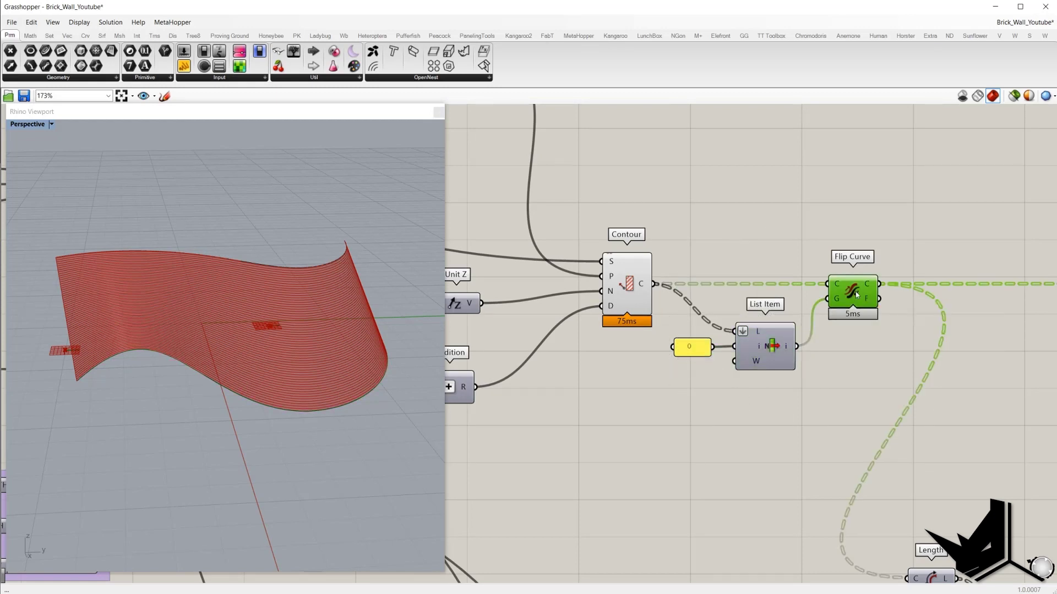
left_click(554, 252)
- Turn on the preview of the Divide Curve component and inspect its division points close up on the wall
scroll(554, 253, "down", 2)
scroll(688, 225, "down", 5)
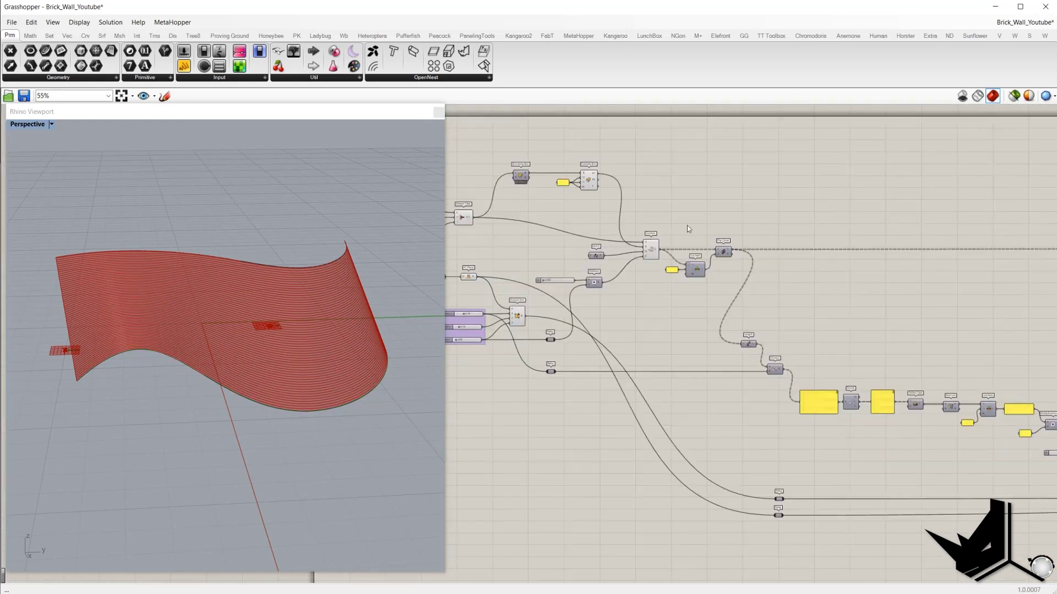
right_click_drag(936, 239, 693, 252)
scroll(694, 252, "down", 3)
scroll(892, 274, "up", 6)
scroll(792, 246, "up", 2)
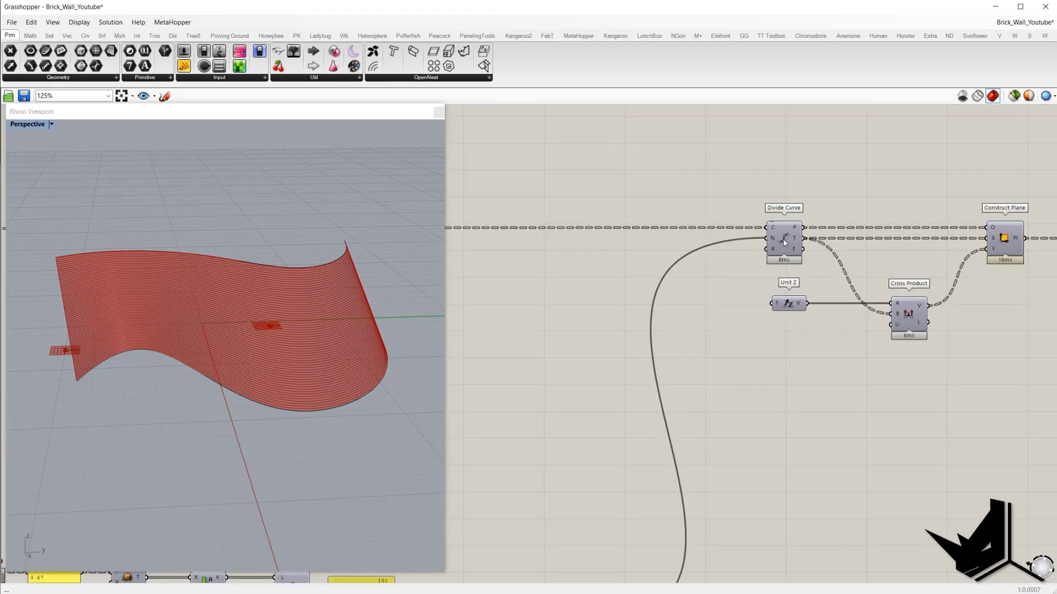
left_click(784, 240)
middle_click(710, 196)
left_click(729, 199)
right_click_drag(267, 340, 259, 372)
scroll(258, 374, "up", 5)
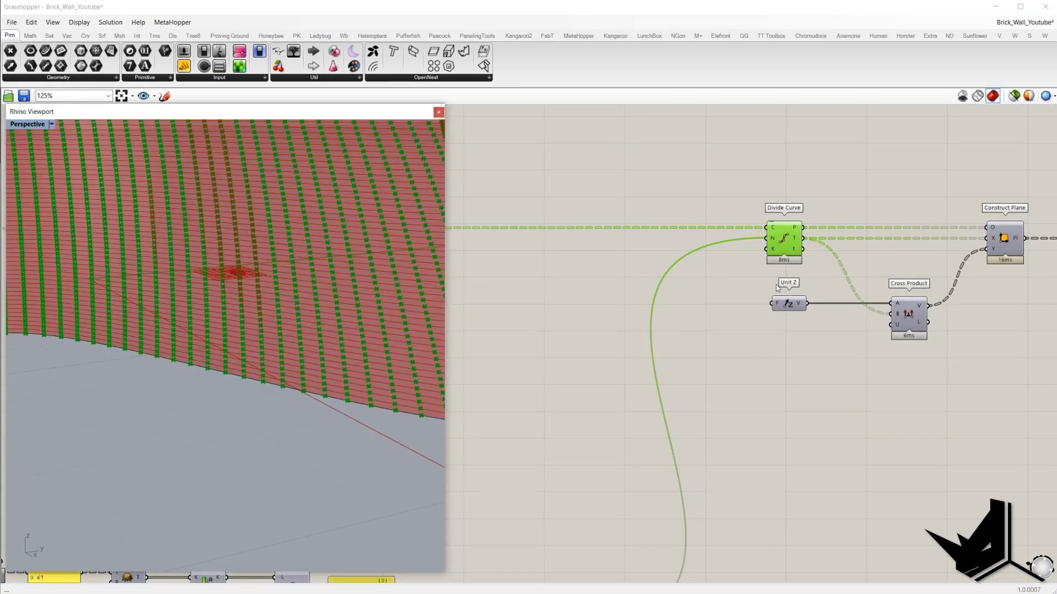
- Trace the component chain feeding Divide Curve's N input back to the Length component after Flip Curve
scroll(762, 271, "down", 4)
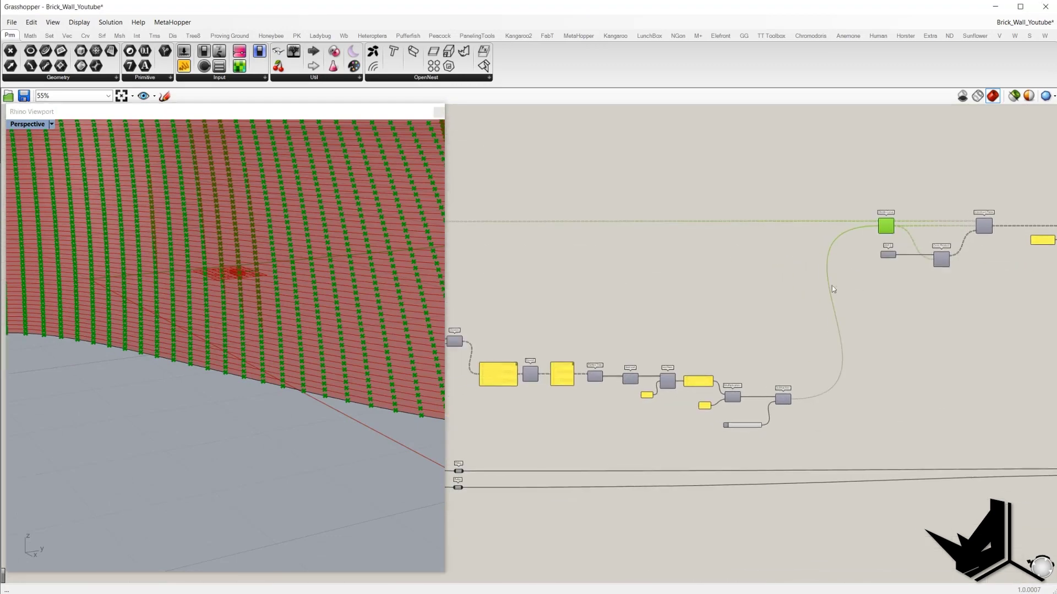
scroll(830, 417, "down", 2)
left_click_drag(828, 425, 534, 336)
scroll(622, 321, "up", 3)
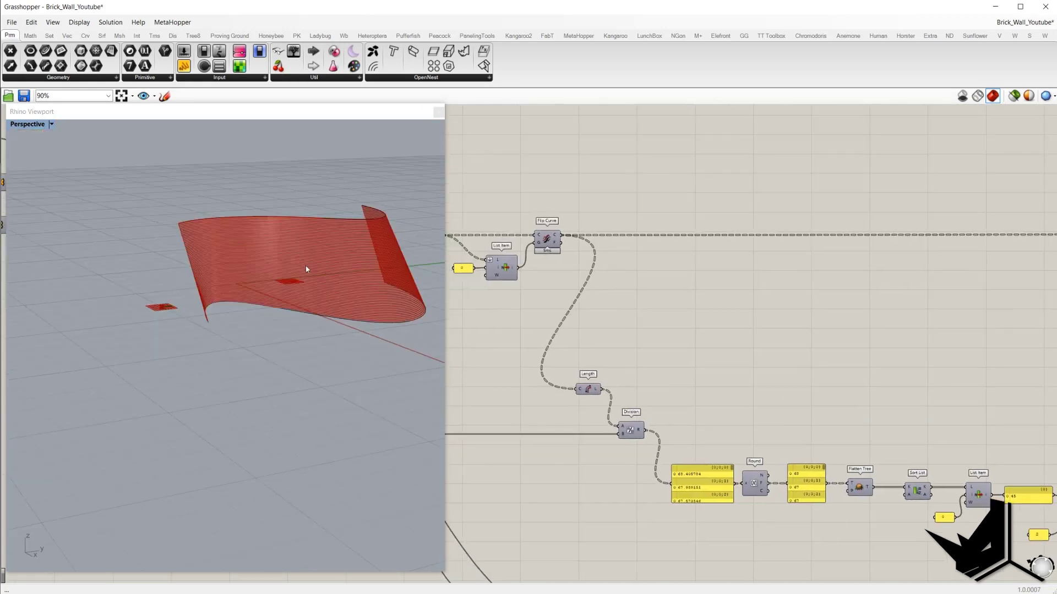
right_click_drag(306, 271, 400, 239)
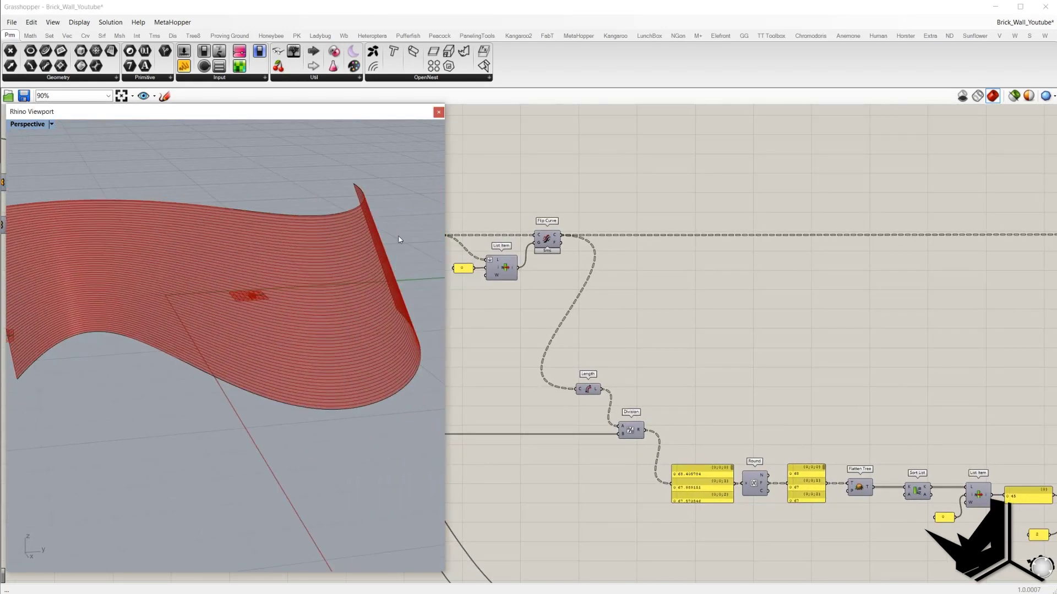
right_click_drag(631, 329, 639, 287)
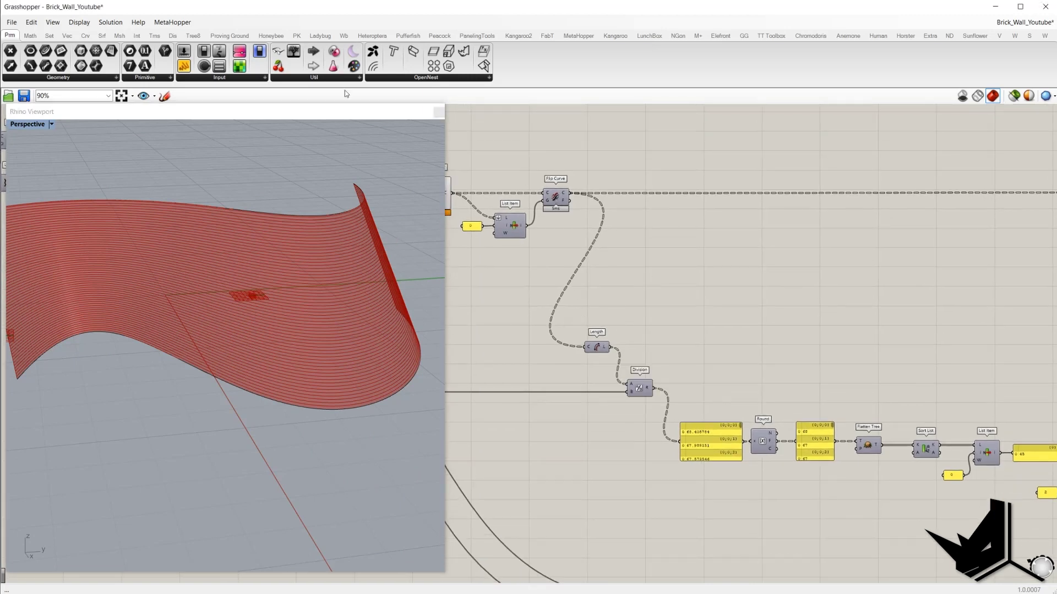
- Add a panel above the Division component and connect it to the Length component's L output
left_click_drag(184, 66, 649, 266)
scroll(609, 341, "up", 3)
left_click_drag(609, 350, 678, 302)
right_click_drag(671, 326, 806, 274)
scroll(807, 277, "down", 4)
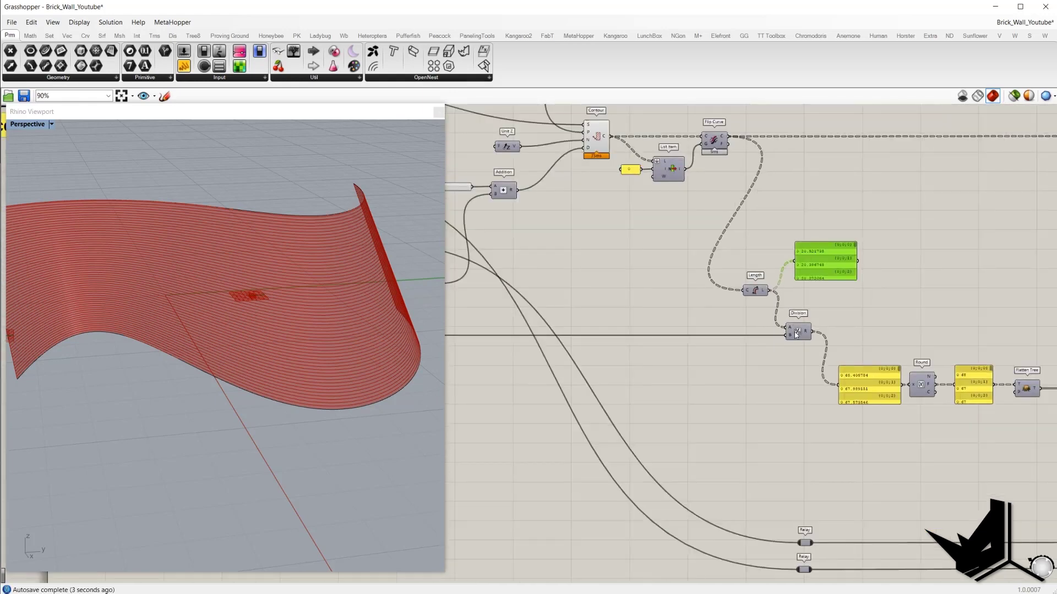
- Examine how the BRICK LENGTH slider feeds through the Relay into the Division's B input alongside the curve lengths
scroll(796, 332, "down", 3)
right_click_drag(538, 338, 654, 330)
scroll(656, 307, "up", 4)
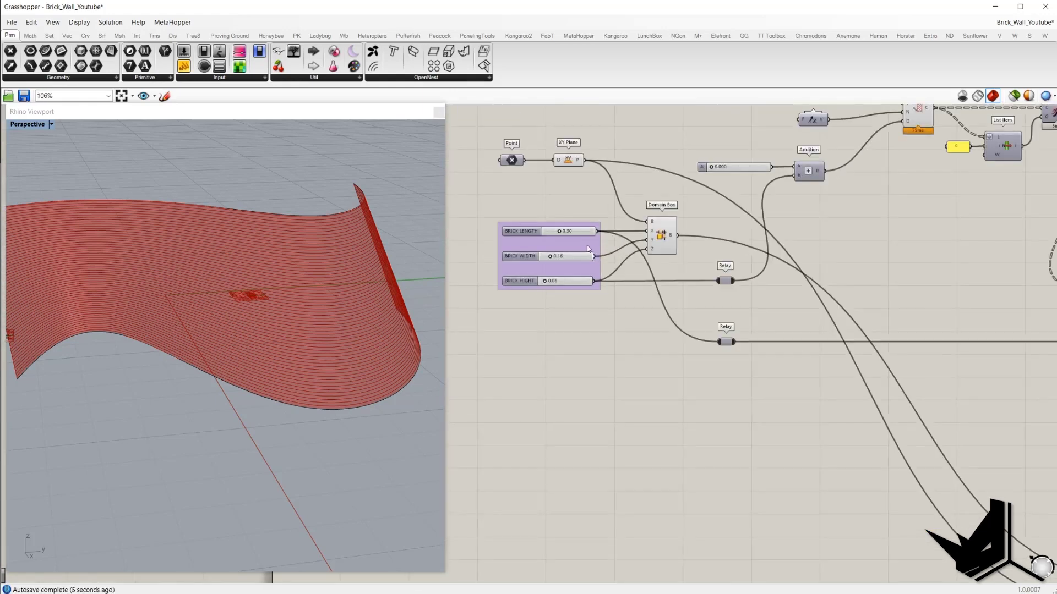
scroll(574, 231, "up", 2)
left_click(576, 231)
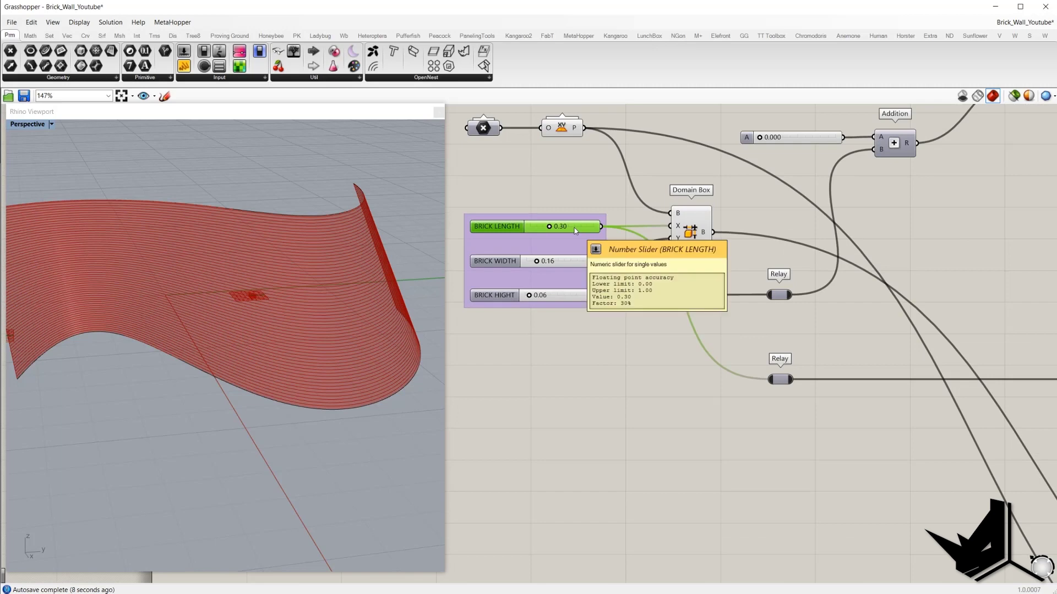
scroll(574, 230, "down", 4)
right_click_drag(944, 301, 688, 299)
scroll(688, 299, "up", 4)
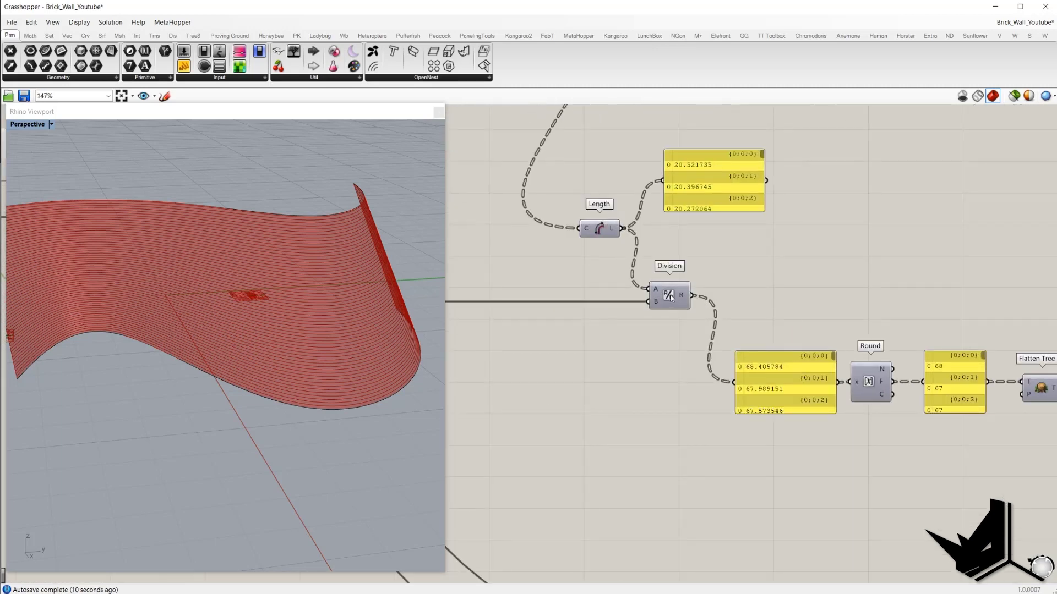
right_click_drag(770, 312, 771, 348)
right_click_drag(644, 329, 598, 334)
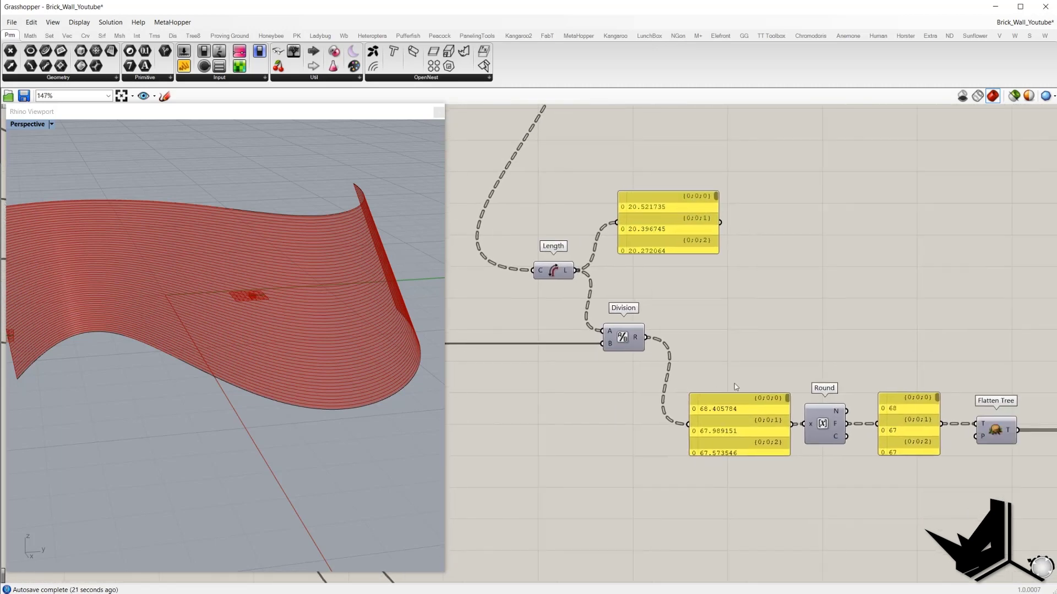
- Review the Division results in the panel feeding the Round component
scroll(761, 392, "up", 1)
mouse_move(790, 398)
left_mouse_down()
mouse_move(792, 465)
mouse_move(792, 388)
left_mouse_up()
right_click_drag(852, 368, 698, 336)
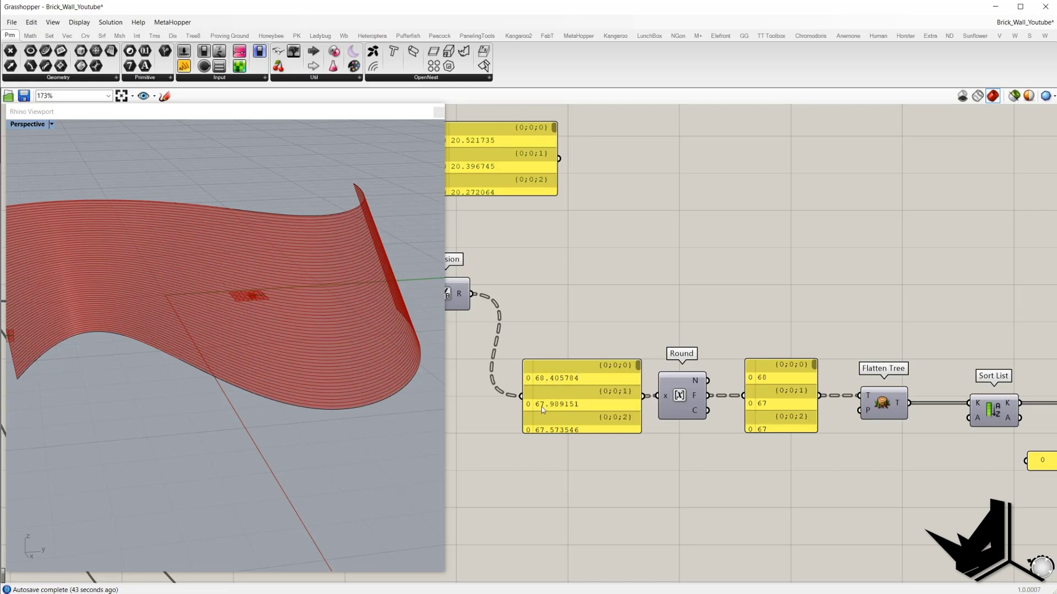
left_click_drag(637, 367, 639, 373)
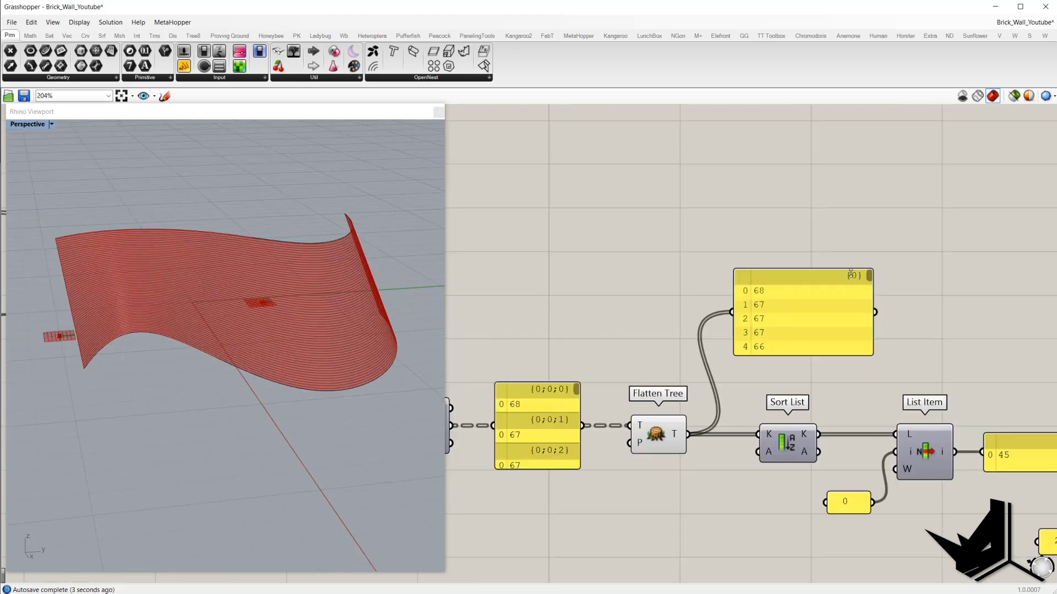
- Review the flattened values, connect their panel to the Sort List's K output and move it above the List Item
right_click_drag(763, 233, 795, 224)
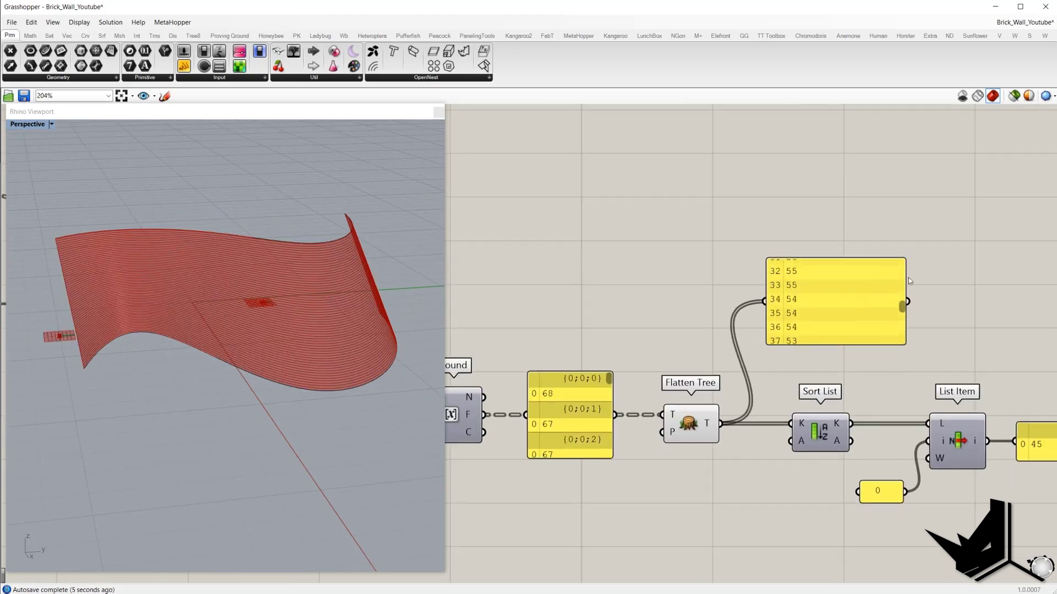
right_click_drag(793, 355, 692, 348)
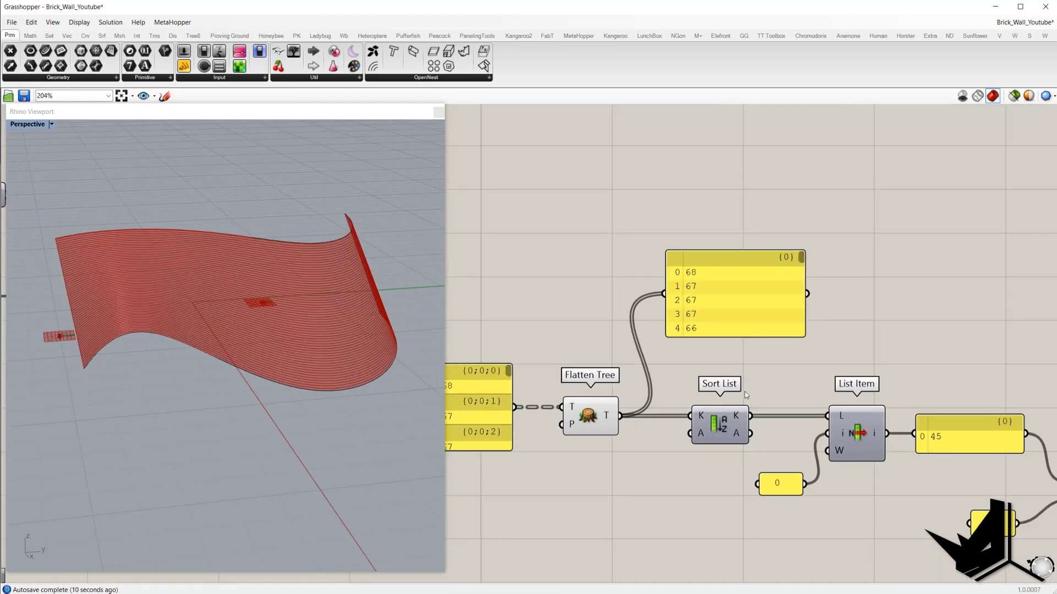
left_click_drag(751, 416, 668, 297)
left_click_drag(704, 293, 847, 309)
right_click_drag(857, 307, 721, 294)
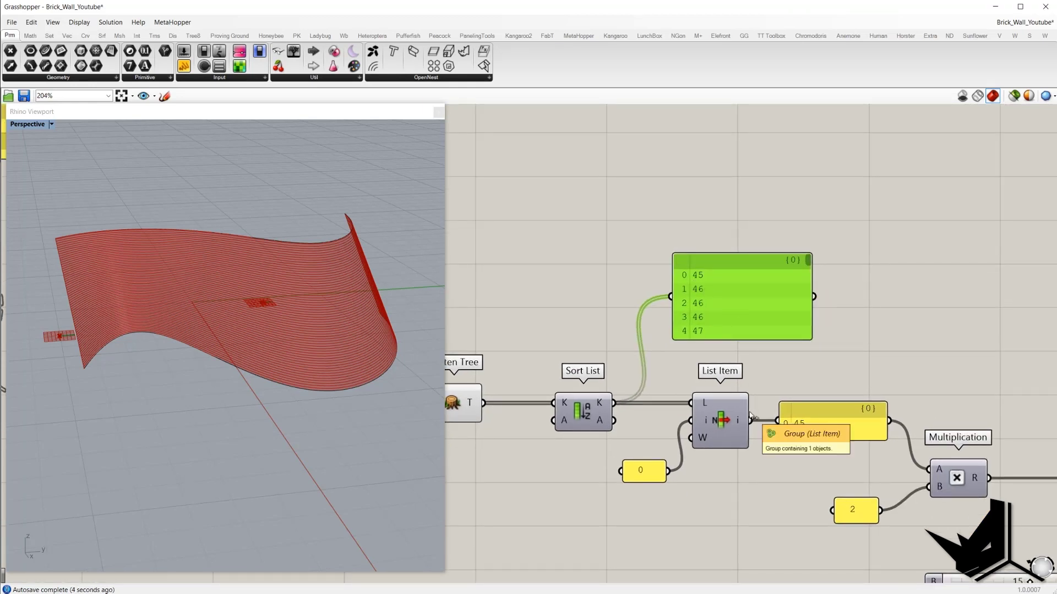
- Reconnect the temporary panel to the List Item's i output to check the selected value, then delete the panel
left_click_drag(750, 416, 670, 296)
left_click_drag(685, 333, 835, 341)
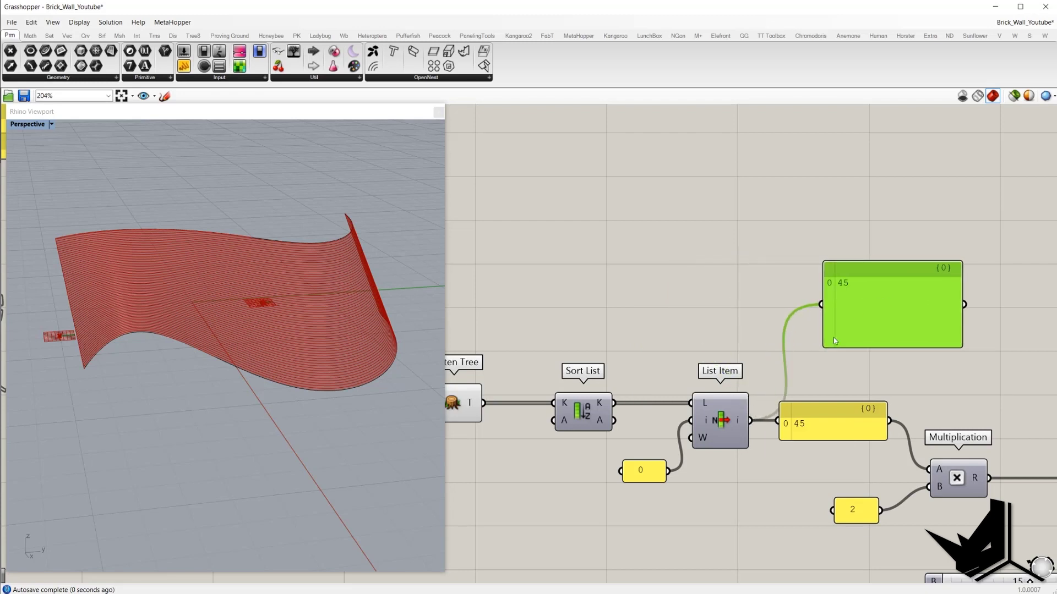
key("Delete")
- Start a screen capture of the canvas region around the List Item, Multiplication and Subtraction components for annotation
scroll(869, 330, "down", 3)
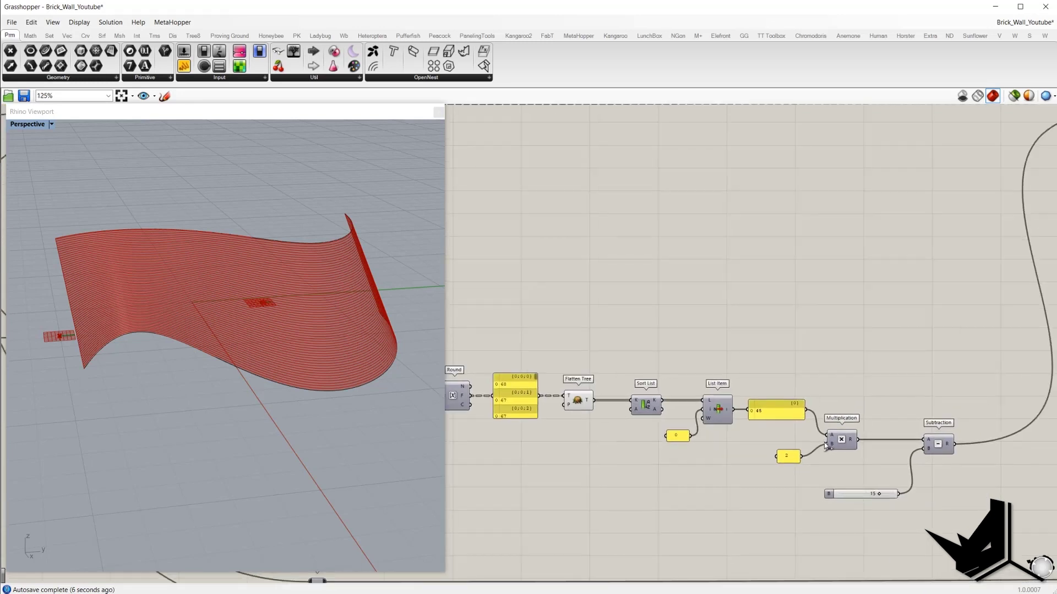
scroll(837, 468, "up", 1)
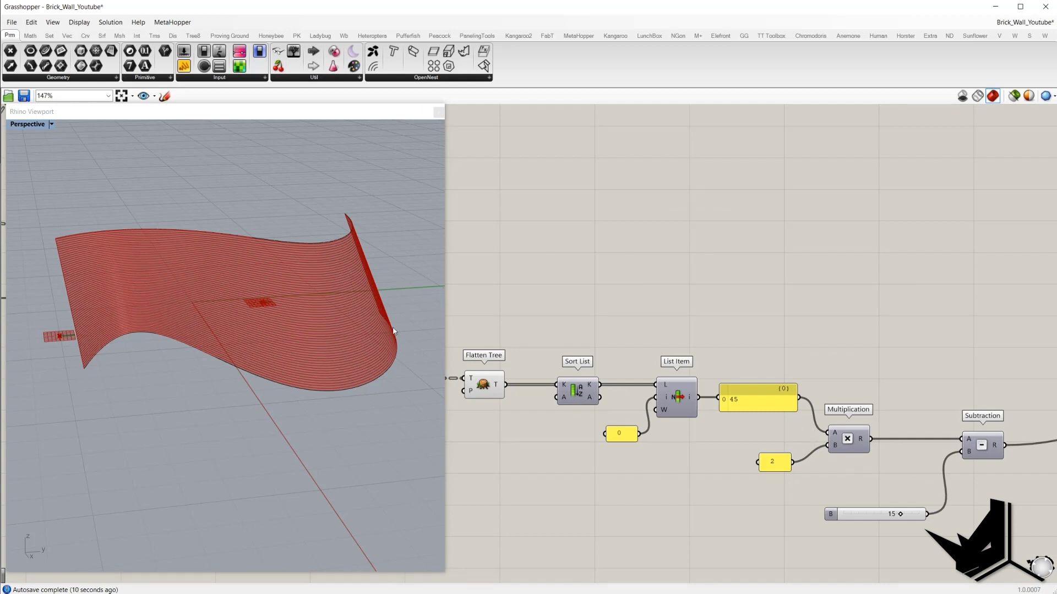
key("Print")
left_click_drag(383, 116, 1046, 534)
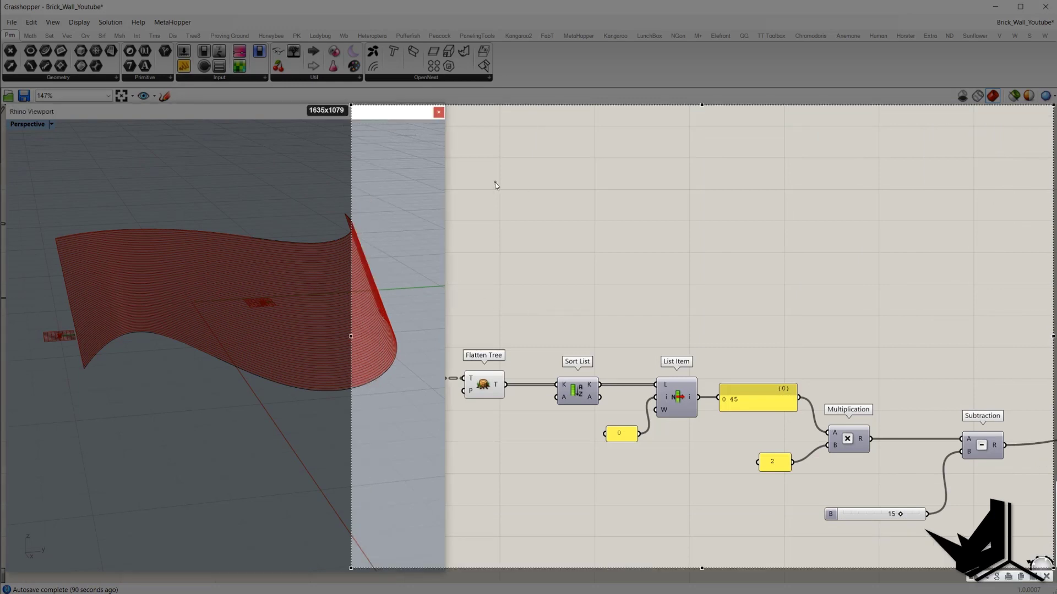
- Draw a row of red brick rectangles, a staggered blue row above it, and yellow horizontal contour lines along both rows
mouse_move(497, 203)
left_mouse_down()
mouse_move(559, 220)
mouse_move(666, 220)
left_mouse_up()
left_click_drag(690, 202, 773, 220)
left_click_drag(802, 200, 883, 220)
mouse_move(527, 181)
left_mouse_down()
mouse_move(613, 201)
mouse_move(830, 199)
left_mouse_up()
mouse_move(459, 221)
left_mouse_down()
mouse_move(953, 230)
mouse_move(944, 221)
left_mouse_up()
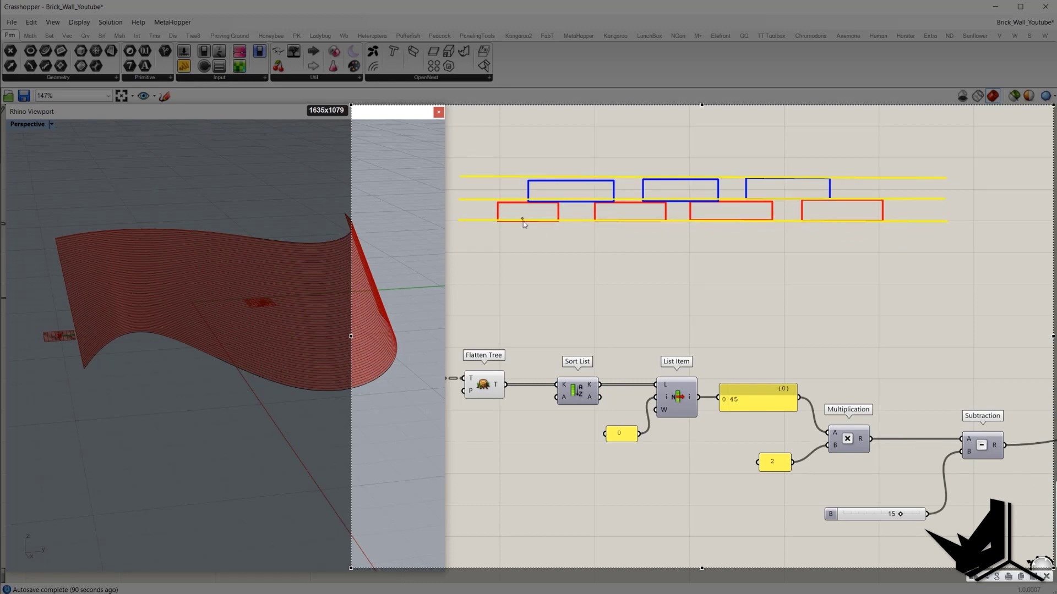
- Mark orange division points along the lowest yellow contour, at each red brick's centre and in each gap between bricks
left_click_drag(521, 219, 526, 218)
left_click(526, 220)
left_click(574, 220)
left_click(629, 219)
left_click(677, 220)
left_click(734, 220)
left_click(784, 221)
left_click(841, 222)
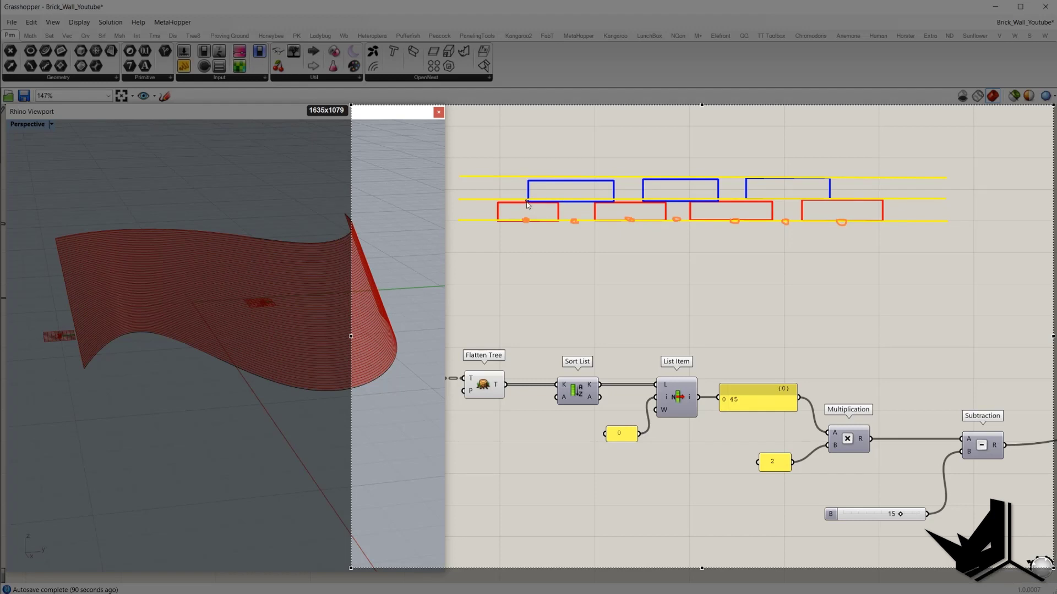
- Mark seven orange division points along the middle yellow contour, below the blue bricks
left_click(530, 201)
left_click(572, 199)
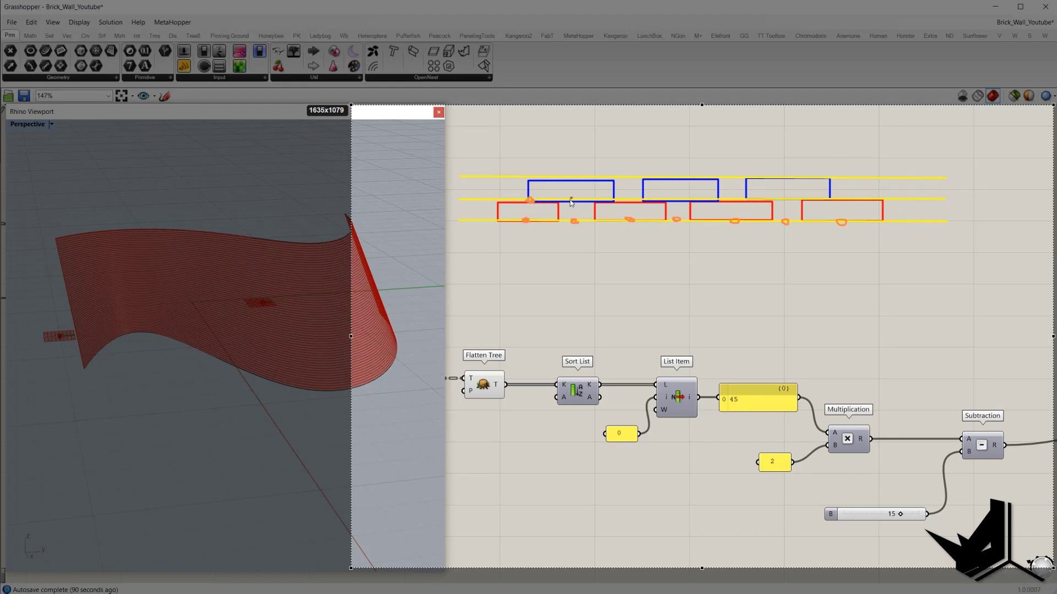
left_click(630, 202)
left_click(680, 199)
left_click(732, 201)
left_click(790, 199)
left_click(851, 200)
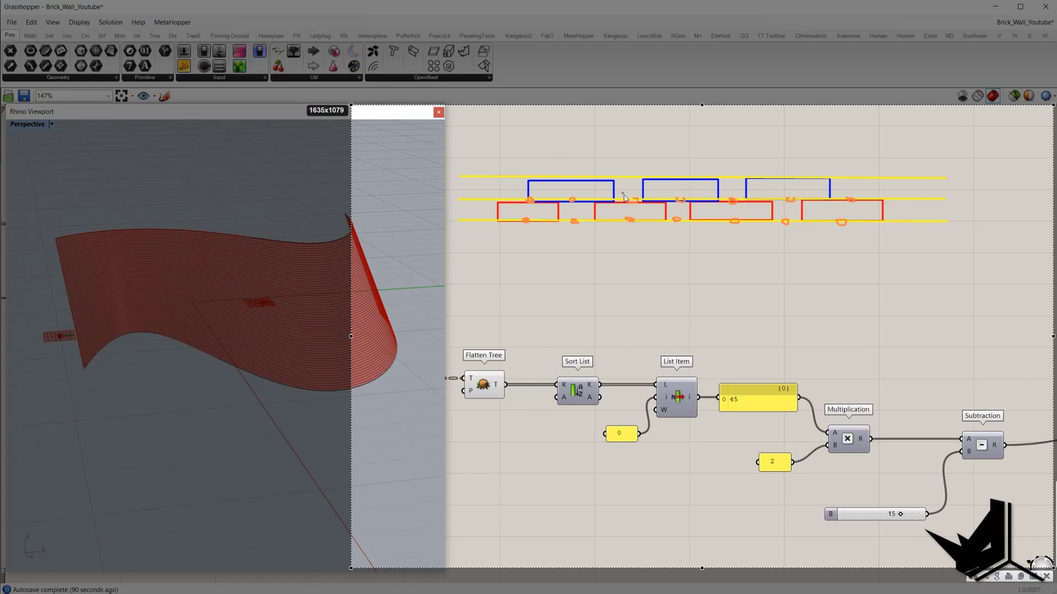
- Mark in dark purple the four red brick centres on the lowest contour and three alternate points on the middle contour
left_click(524, 220)
left_click(631, 220)
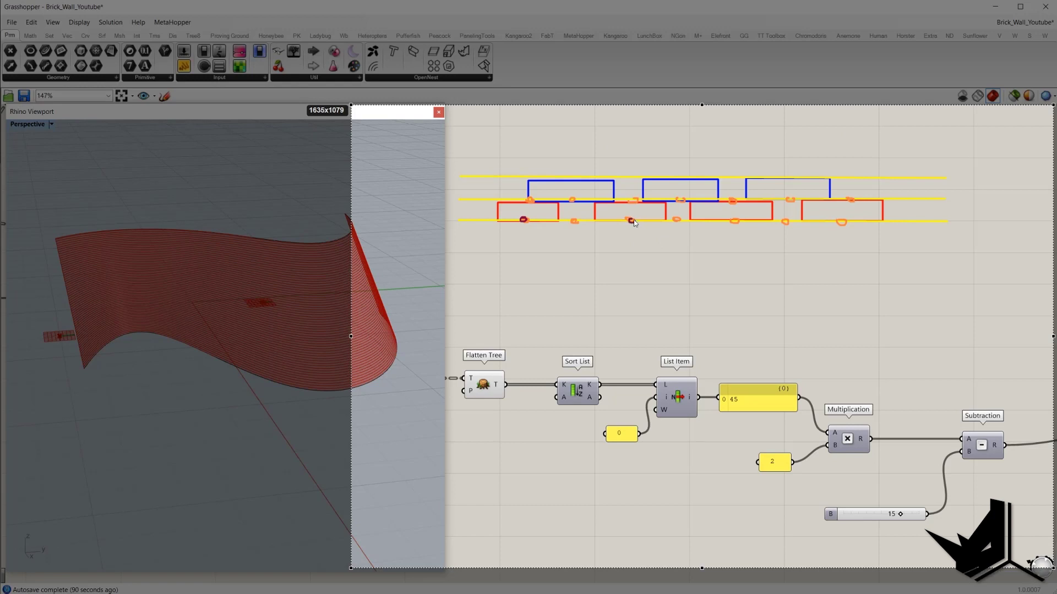
left_click(735, 221)
left_click(846, 220)
left_click(571, 200)
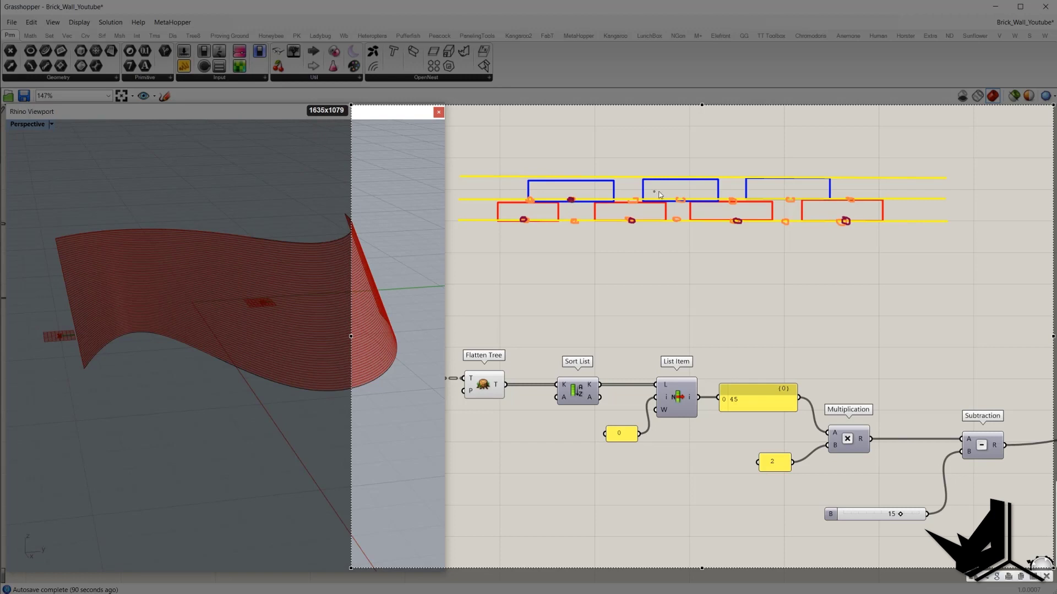
left_click(681, 201)
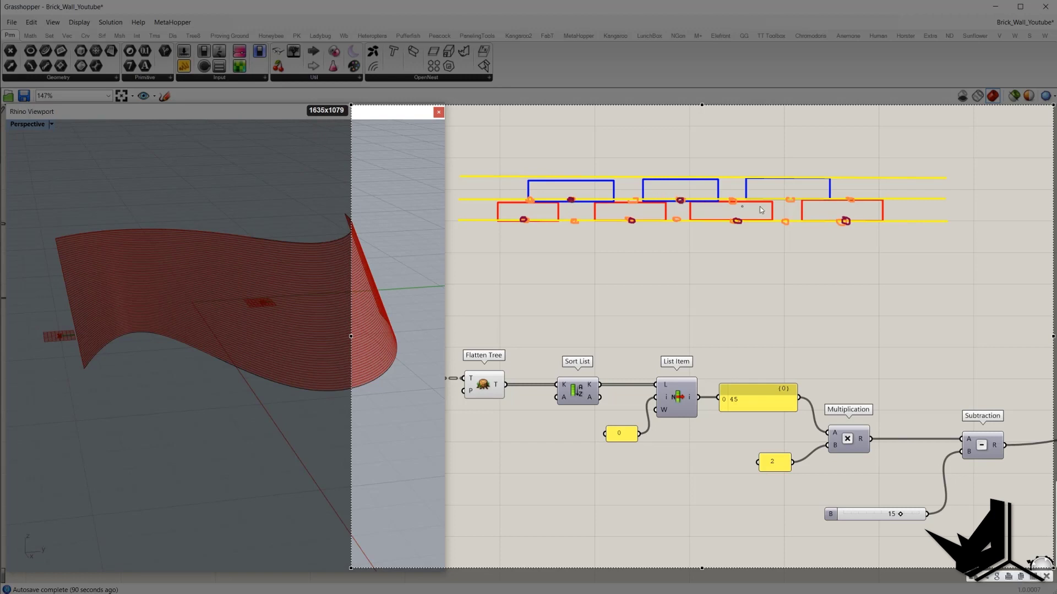
left_click(791, 200)
- Number the four red bricks 1, 2, 3 and 4 underneath and circle the Multiplication component
left_click_drag(517, 237, 529, 248)
left_click_drag(630, 237, 657, 248)
left_click_drag(733, 235, 750, 250)
left_click_drag(848, 233, 859, 243)
left_click_drag(857, 234, 853, 252)
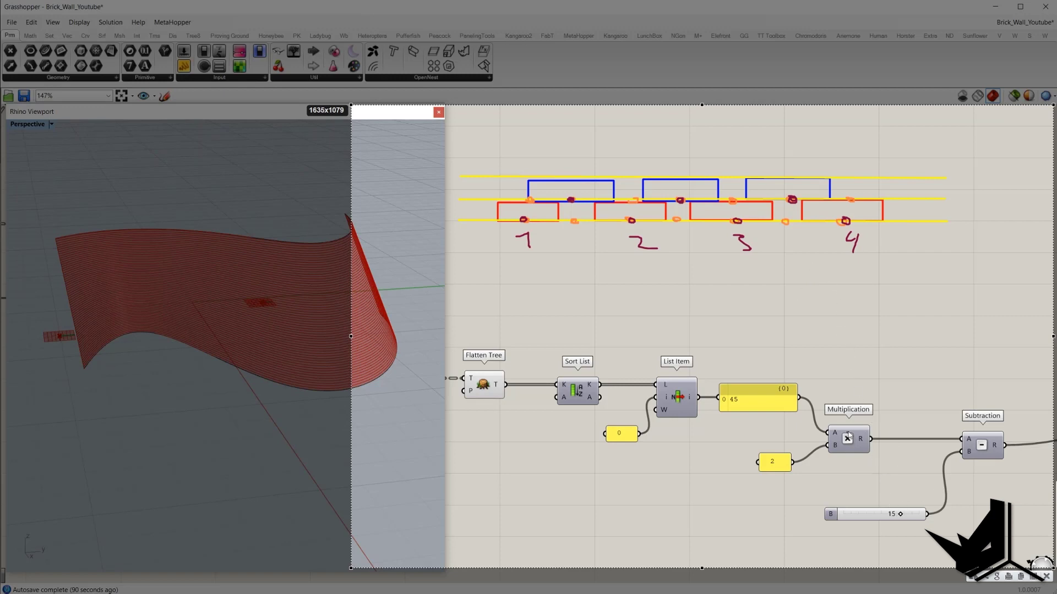
mouse_move(846, 404)
left_mouse_down()
mouse_move(804, 410)
mouse_move(886, 469)
mouse_move(825, 405)
left_mouse_up()
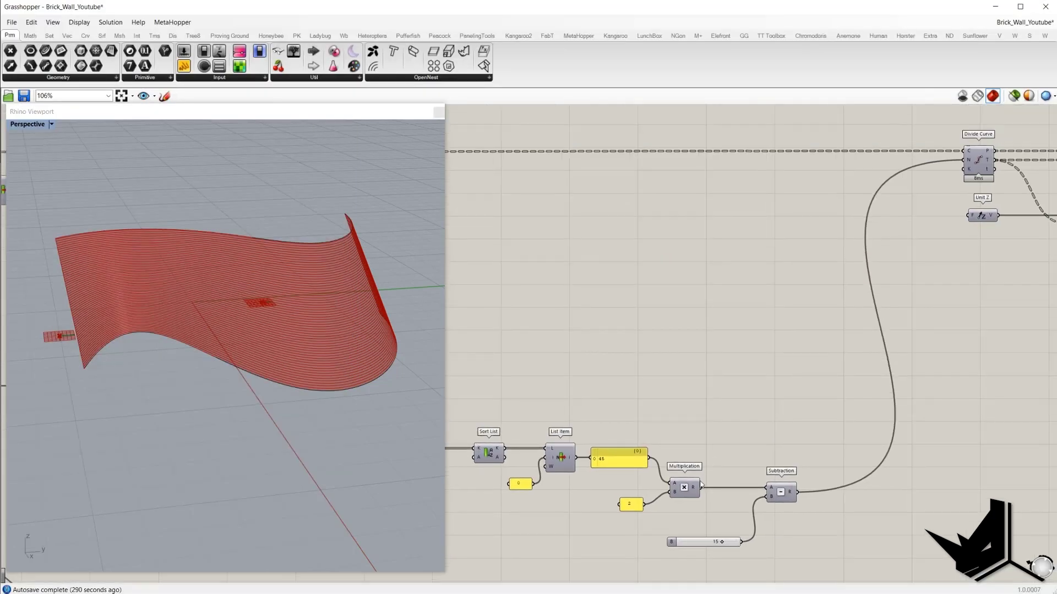
- Move the Divide Curve's N input from the Subtraction to the Multiplication's R output, and select the bypassed Subtraction and slider
mouse_move(701, 487)
left_mouse_down("shift")
mouse_move(880, 243)
mouse_move(928, 186)
mouse_move(967, 164)
left_mouse_up("shift")
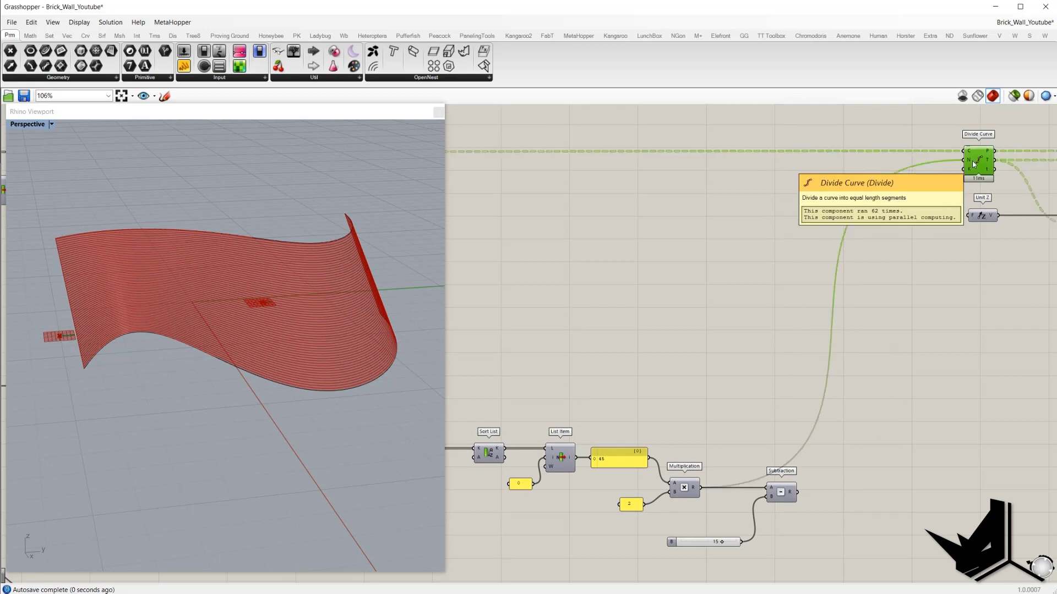
left_click_drag(805, 569, 740, 459)
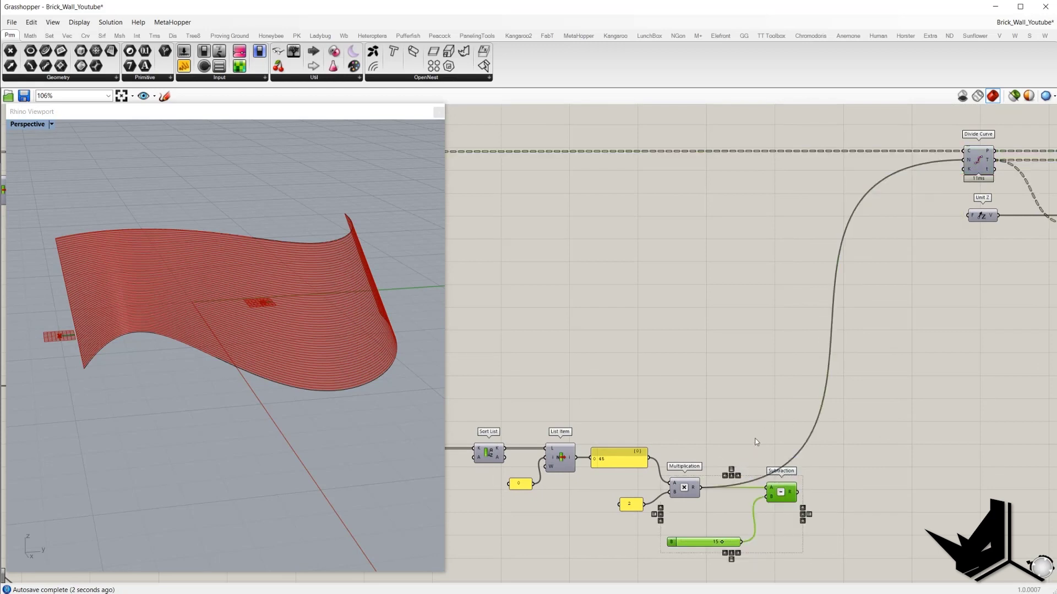
- Capture the division points along the wall's lower edge for annotation and sketch green x and y arrows at one point
scroll(756, 442, "down", 1)
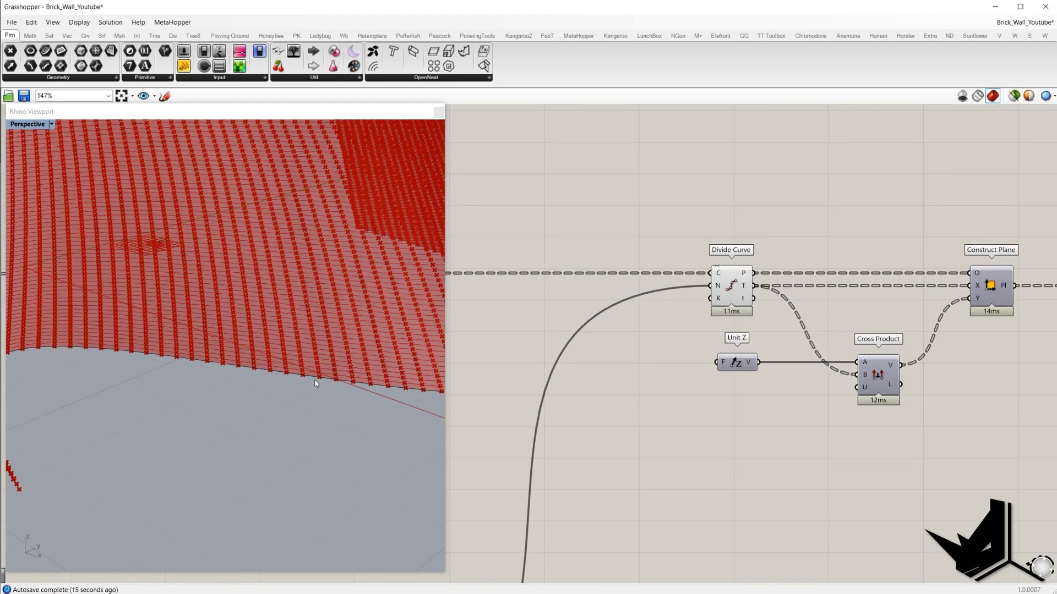
scroll(316, 384, "up", 10)
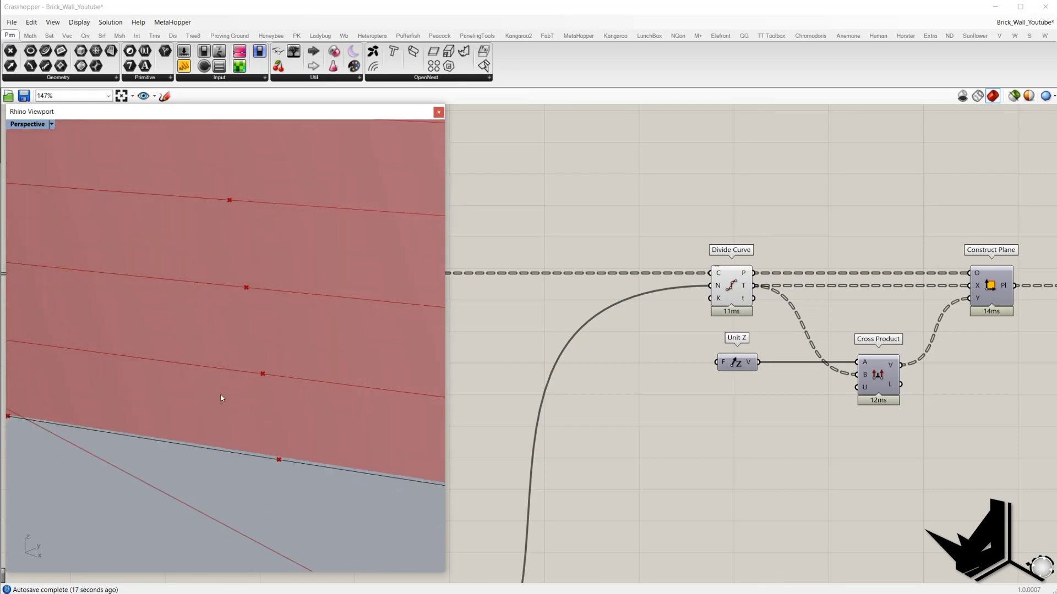
scroll(221, 397, "down", 3)
key("Print")
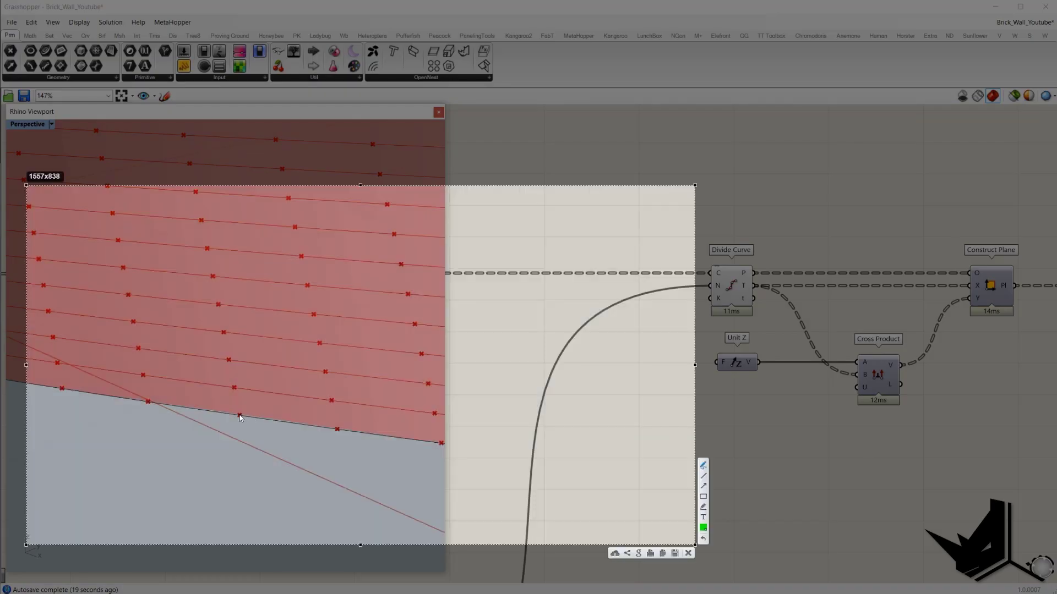
mouse_move(240, 416)
left_mouse_down()
mouse_move(292, 419)
mouse_move(290, 432)
mouse_move(223, 448)
mouse_move(222, 469)
left_mouse_up()
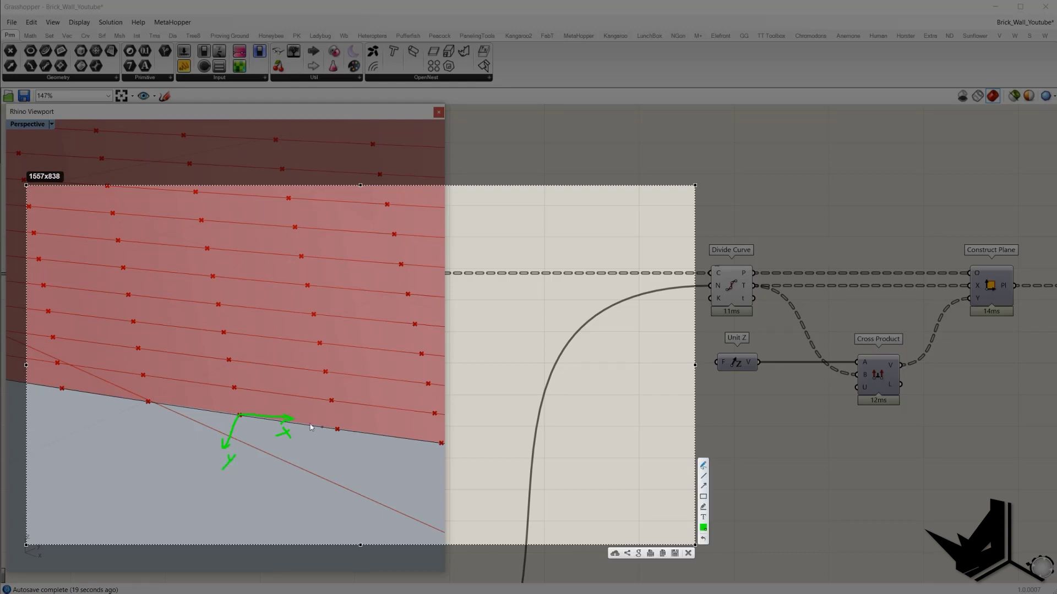
- Sketch green arrows labelled x and y at two more division points along the wall's lower edge
left_click(338, 430)
left_click_drag(336, 433, 410, 451)
left_click_drag(409, 440, 398, 451)
left_click_drag(338, 431, 321, 479)
left_click(59, 389)
mouse_move(59, 389)
left_mouse_down()
mouse_move(103, 395)
mouse_move(100, 414)
left_mouse_up()
left_click_drag(99, 408, 110, 413)
left_click_drag(61, 389, 50, 412)
left_click_drag(43, 423, 47, 429)
left_click_drag(52, 424, 41, 441)
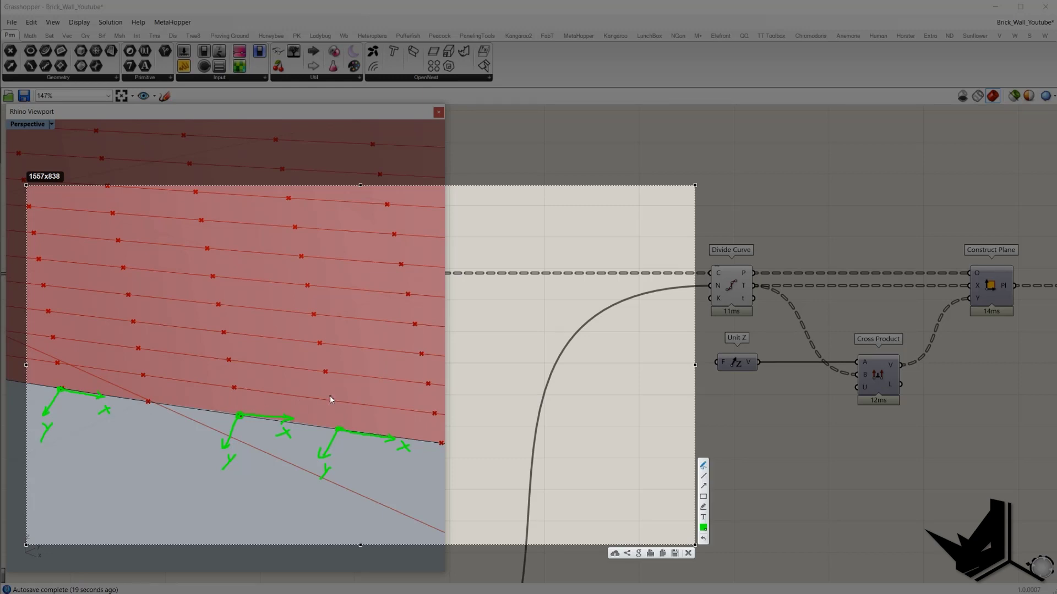
- Circle the Divide Curve's T output and one y arrow in green, and the Cross Product component in orange
left_click_drag(747, 276, 746, 277)
mouse_move(322, 453)
left_mouse_down()
mouse_move(342, 431)
mouse_move(330, 424)
mouse_move(335, 495)
mouse_move(339, 419)
left_mouse_up()
right_click(685, 516)
mouse_move(880, 326)
left_mouse_down()
mouse_move(841, 404)
mouse_move(905, 330)
mouse_move(868, 325)
left_mouse_up()
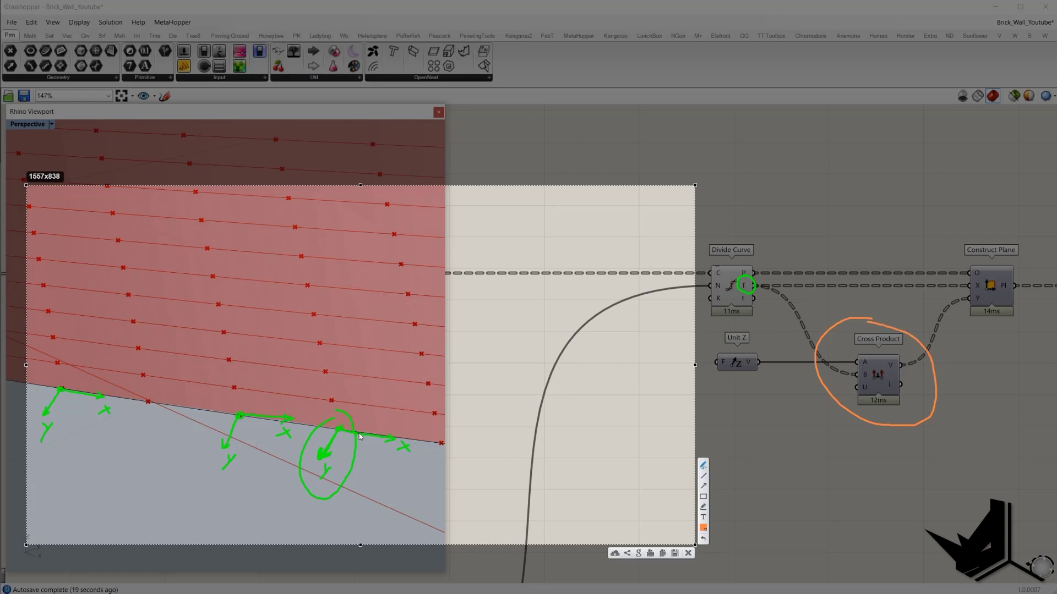
- Trace the x arrow and the T-to-B wire in orange, and sketch an upward arrow closed into a parallelogram at that point
left_click_drag(340, 433, 392, 438)
mouse_move(750, 287)
left_mouse_down()
mouse_move(823, 369)
mouse_move(857, 377)
left_mouse_up()
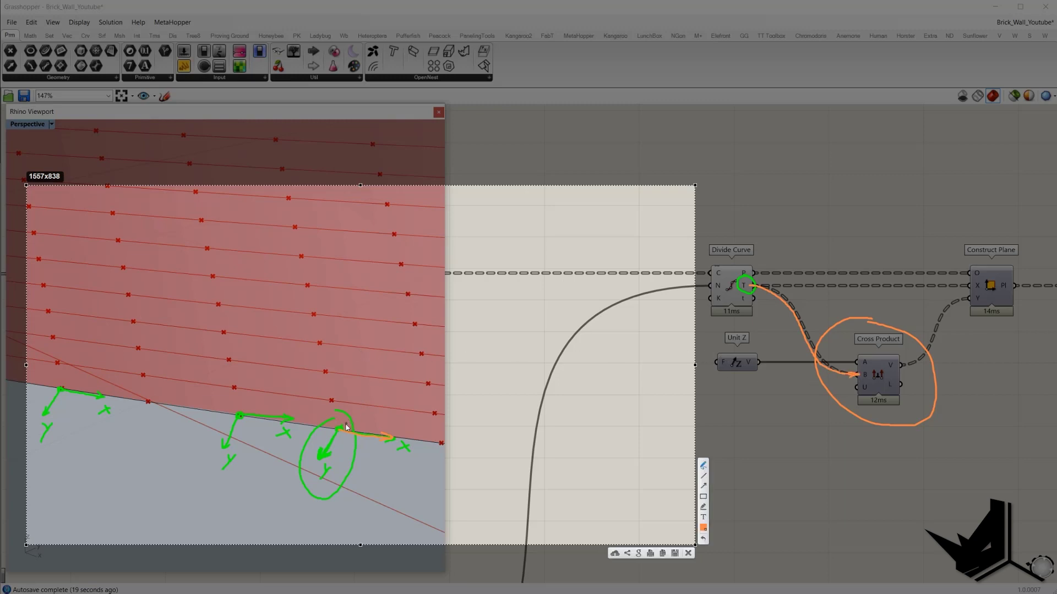
left_click_drag(338, 428, 342, 389)
left_click_drag(344, 388, 369, 390)
- Link the y arrow to the Construct Plane's Y input, trace the T-to-X wire in orange, and close the annotation capture
mouse_move(339, 430)
left_mouse_down()
mouse_move(318, 463)
mouse_move(336, 457)
mouse_move(350, 474)
mouse_move(583, 536)
mouse_move(902, 460)
mouse_move(971, 309)
mouse_move(974, 318)
left_mouse_up()
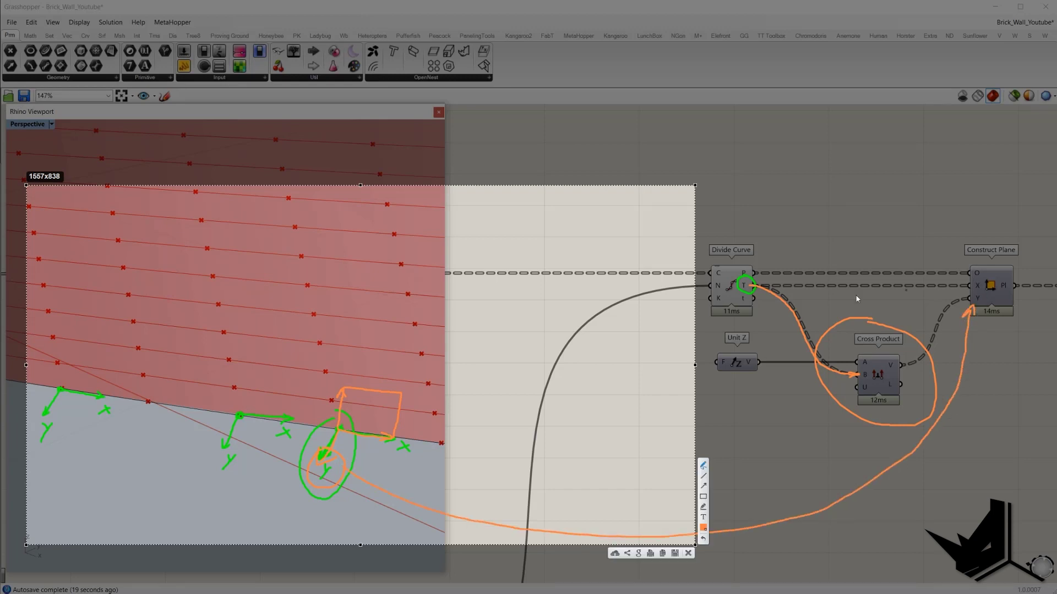
mouse_move(745, 287)
left_mouse_down()
mouse_move(972, 274)
mouse_move(959, 285)
left_mouse_up()
key("Escape")
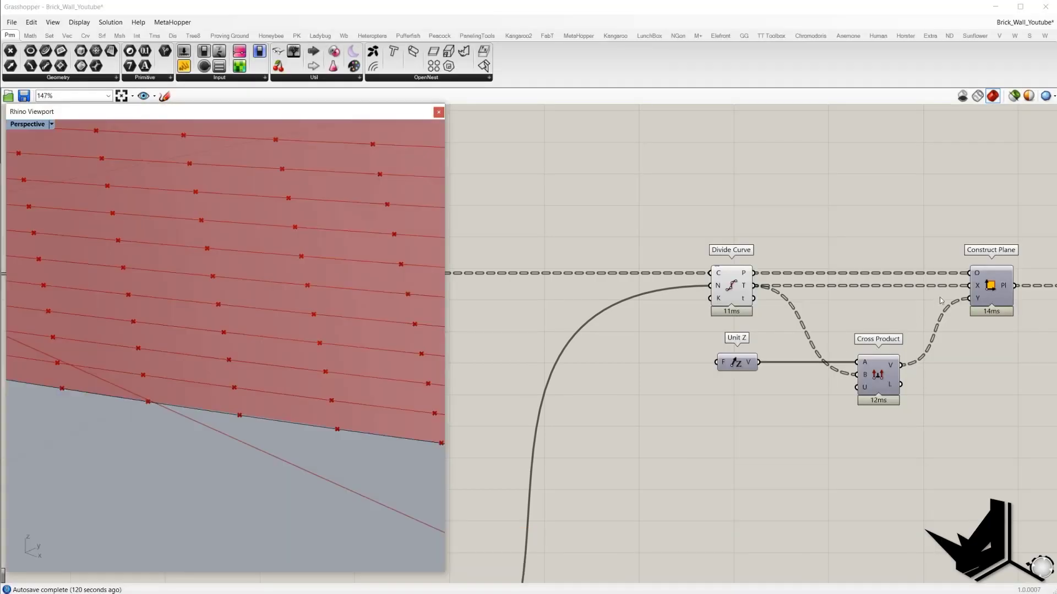
- Turn on the preview of the Construct Plane component and deselect it
left_click_drag(750, 238, 876, 366)
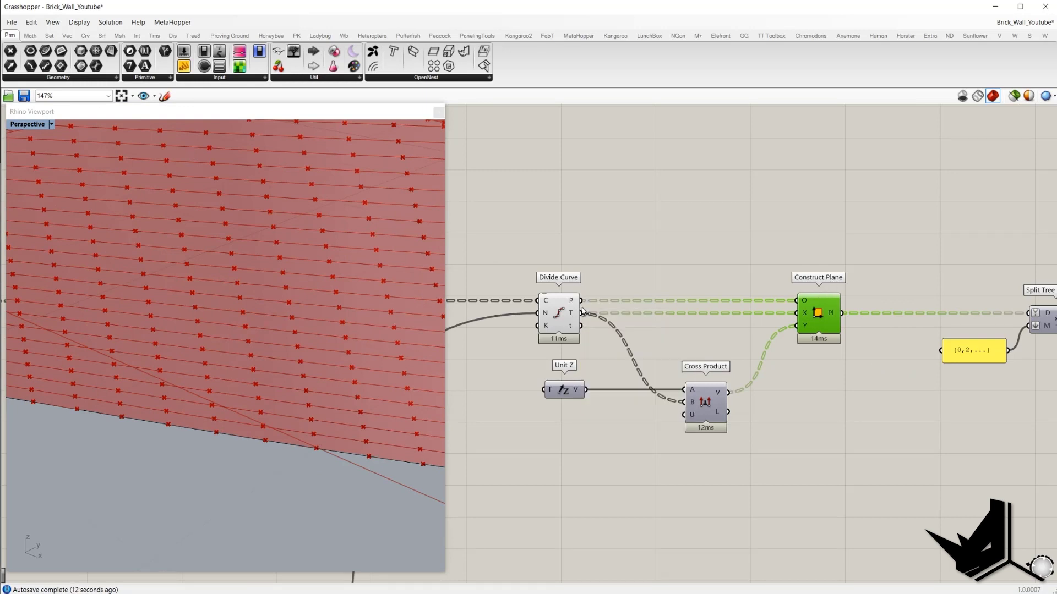
right_click(812, 307)
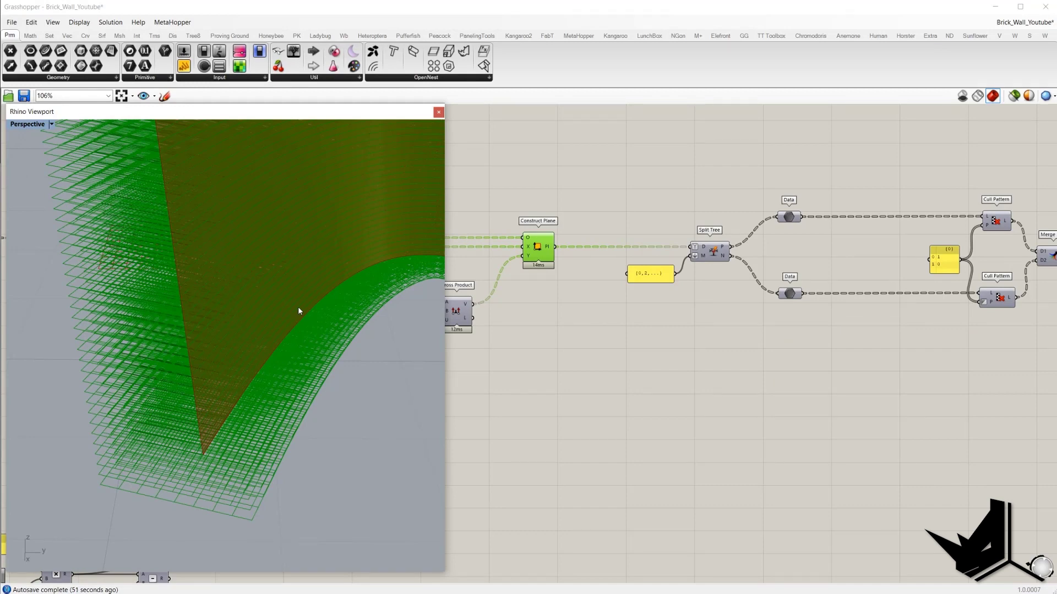
left_click(688, 348)
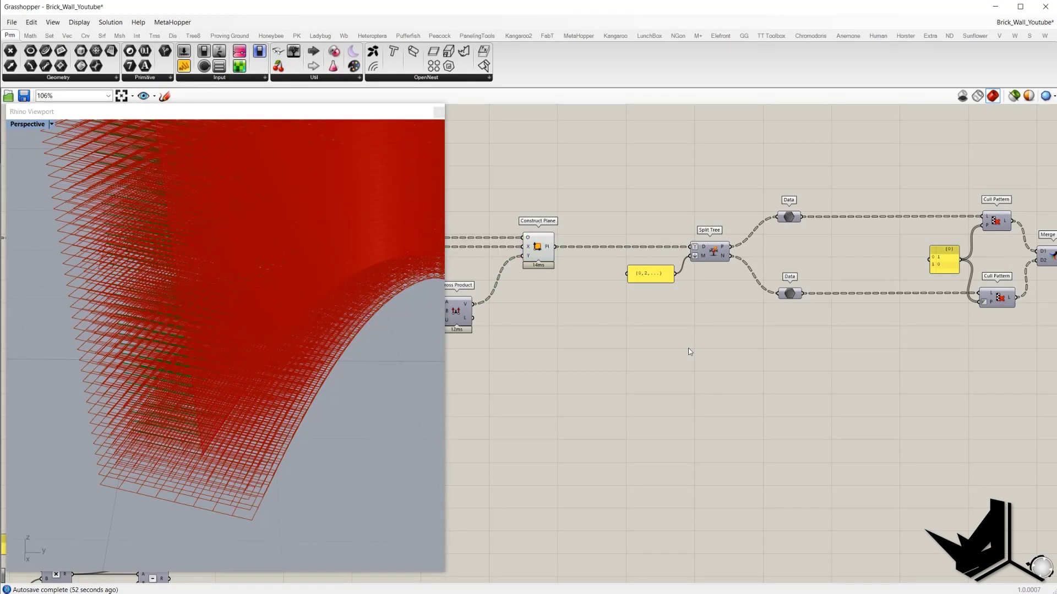
- Draw three staggered rows of orange brick rectangles on a capture of the canvas below the Split Tree
left_click_drag(556, 470, 606, 486)
mouse_move(626, 471)
left_mouse_down()
mouse_move(684, 487)
mouse_move(757, 486)
left_mouse_up()
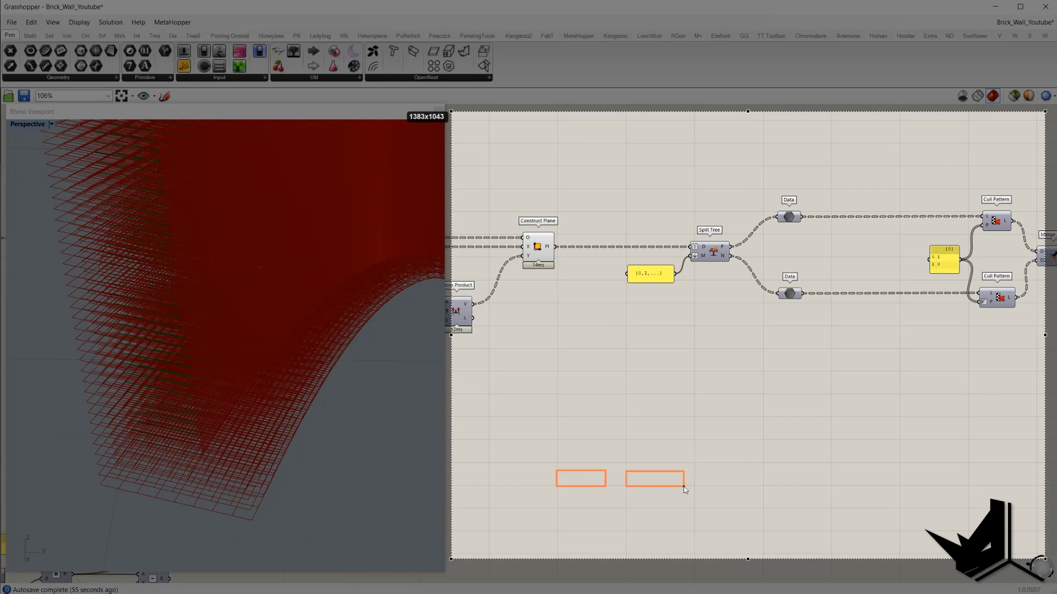
mouse_move(775, 472)
left_mouse_down()
mouse_move(829, 486)
mouse_move(919, 486)
left_mouse_up()
mouse_move(591, 457)
left_mouse_down()
mouse_move(646, 471)
mouse_move(807, 472)
left_mouse_up()
left_click_drag(818, 456, 881, 472)
mouse_move(555, 439)
left_mouse_down()
mouse_move(609, 456)
mouse_move(691, 456)
left_mouse_up()
mouse_move(708, 439)
left_mouse_down()
mouse_move(760, 457)
mouse_move(835, 457)
left_mouse_up()
left_click_drag(861, 440, 922, 459)
- Label the even brick rows 0, 2 and 4 in red beside the sketch
mouse_move(517, 479)
left_mouse_down()
mouse_move(512, 488)
mouse_move(518, 480)
left_mouse_up()
left_click_drag(514, 443, 528, 451)
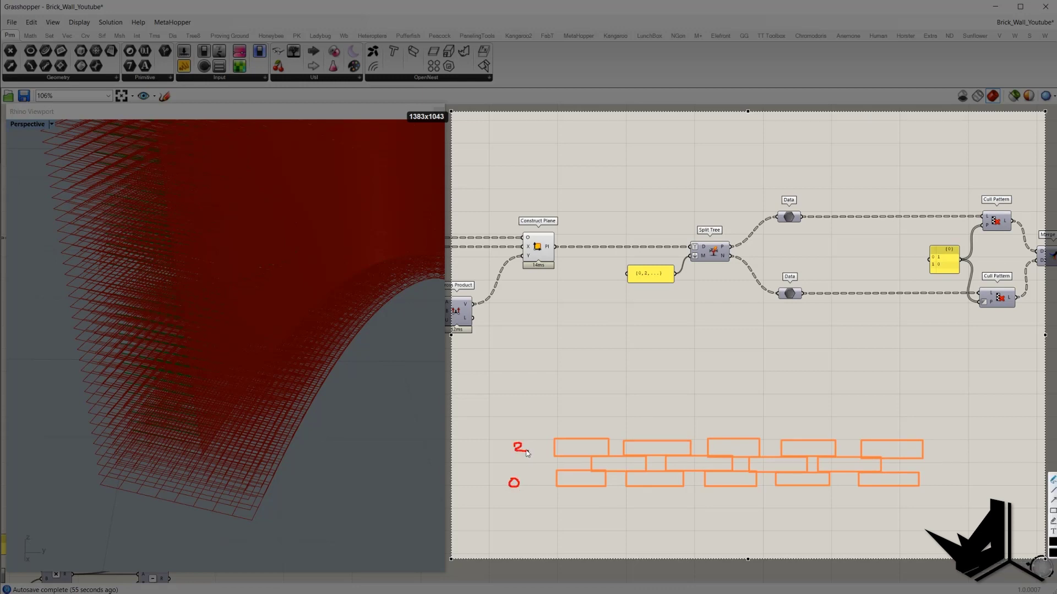
left_click_drag(514, 400, 518, 413)
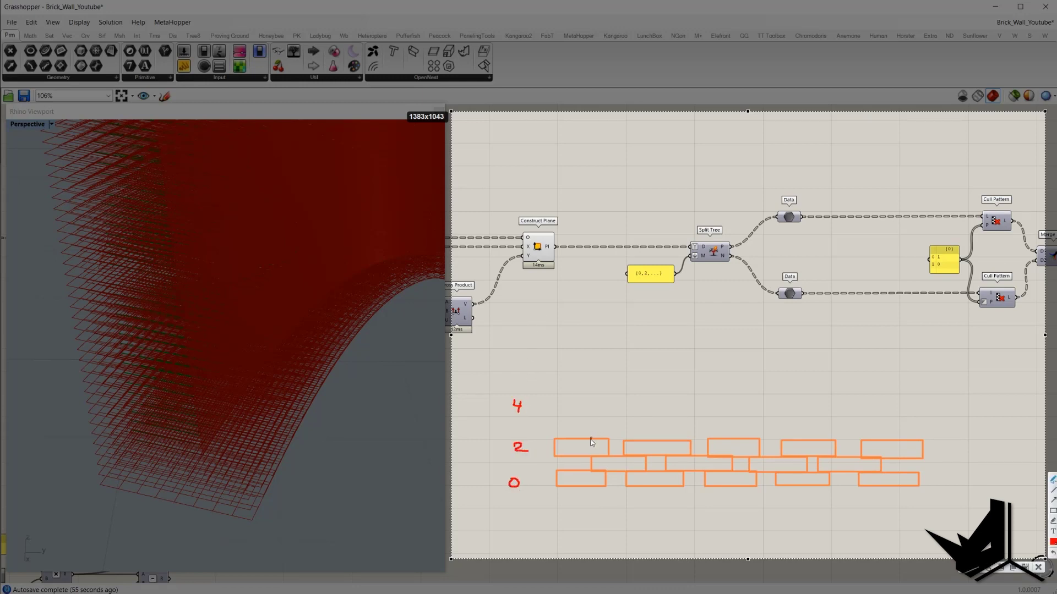
- Dot nine red division points along the bottom brick row, at the brick centres and in the gaps
left_click(577, 487)
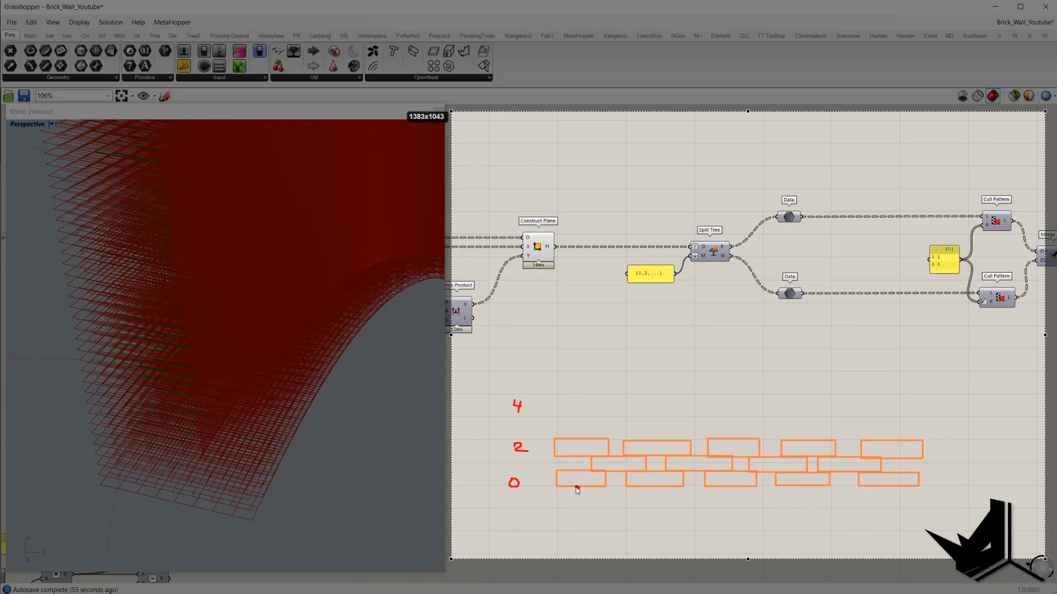
left_click(615, 485)
left_click(655, 486)
left_click(694, 485)
left_click(731, 485)
left_click(766, 486)
left_click(806, 485)
left_click(844, 484)
left_click(894, 486)
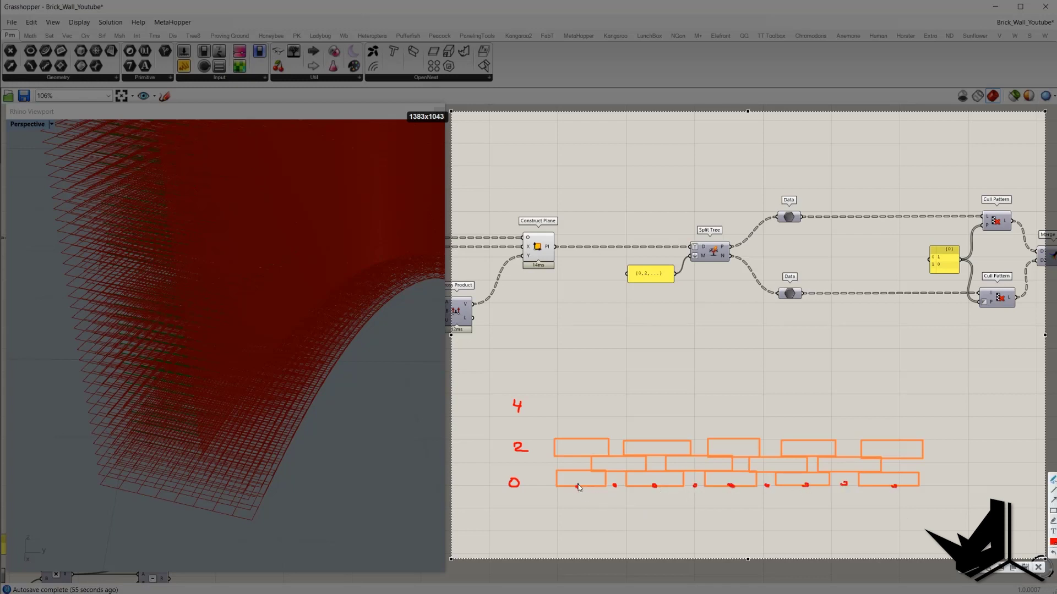
- Circle the five brick-centre points of the bottom row in red and write the pattern 1, 0 beside it
mouse_move(581, 482)
left_mouse_down()
mouse_move(569, 491)
mouse_move(583, 482)
left_mouse_up()
left_click_drag(658, 482, 652, 485)
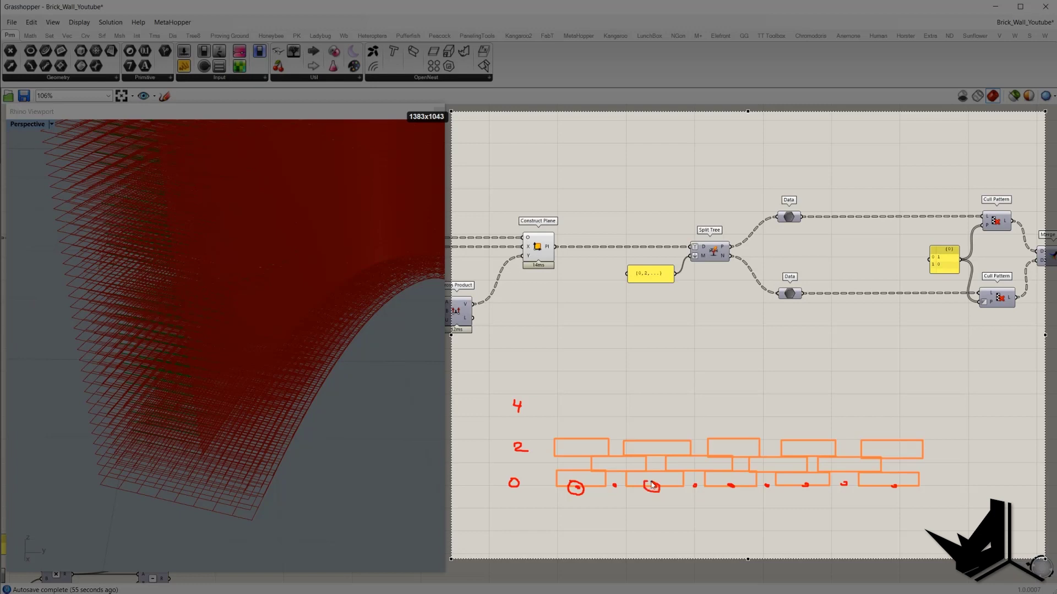
left_click_drag(738, 482, 733, 483)
left_click_drag(814, 481, 811, 483)
left_click_drag(903, 483, 895, 485)
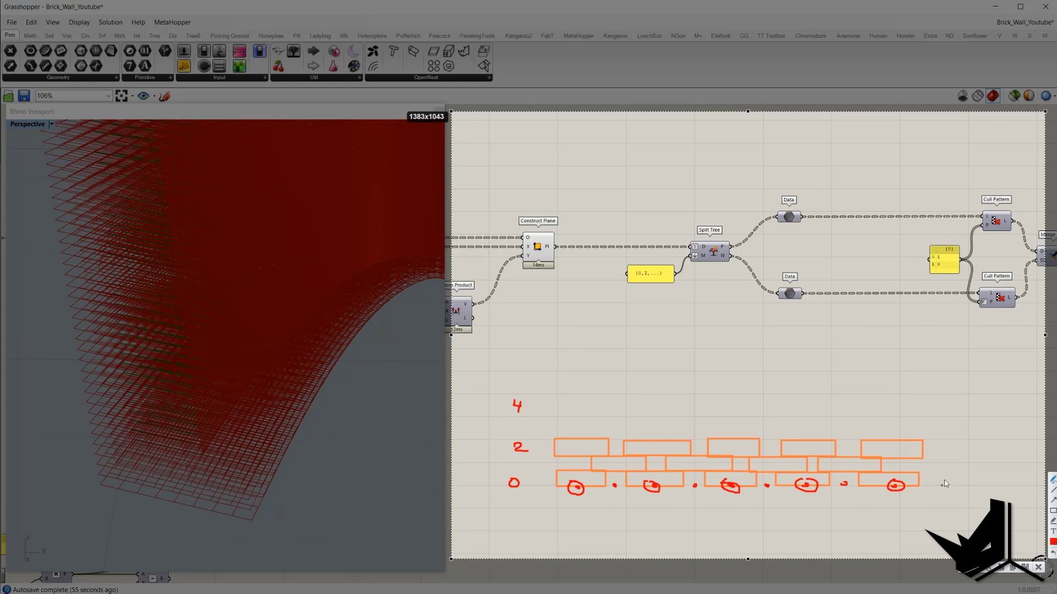
left_click_drag(955, 483, 960, 499)
- Label the odd brick rows 1, 3 and 5 in blue between the red row numbers
left_click_drag(511, 464, 514, 471)
left_click_drag(511, 426, 511, 436)
mouse_move(514, 382)
left_mouse_down()
mouse_move(512, 391)
mouse_move(539, 379)
left_mouse_up()
- Dot blue division points along row 1 and circle the alternate points at its brick centres
left_click_drag(613, 469, 580, 469)
left_click_drag(652, 469, 896, 471)
mouse_move(624, 463)
left_mouse_down()
mouse_move(610, 467)
mouse_move(624, 463)
left_mouse_up()
left_click_drag(705, 466, 689, 467)
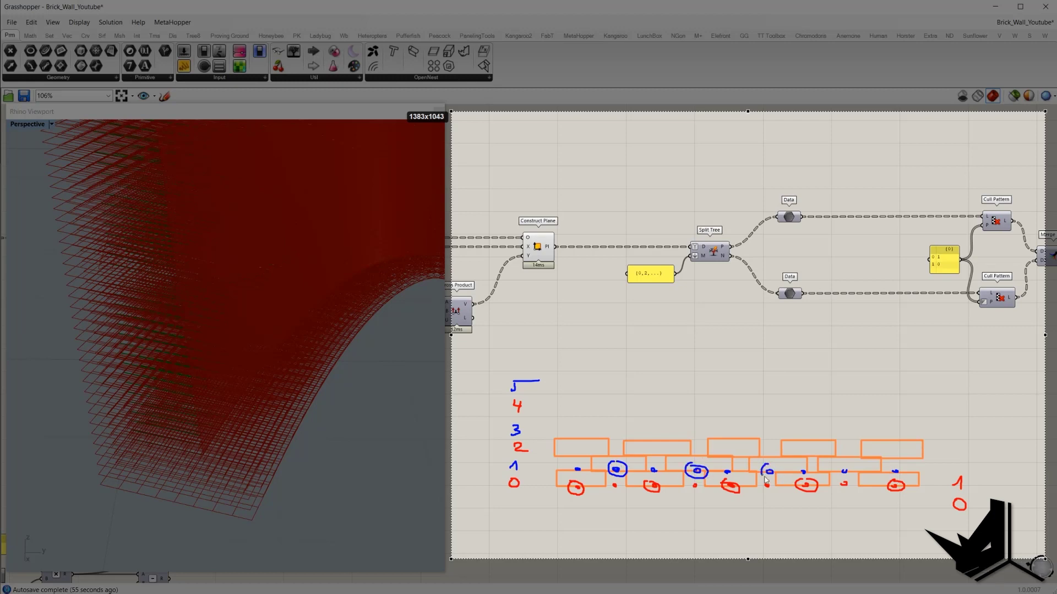
left_click_drag(780, 465, 764, 467)
left_click_drag(854, 470, 852, 466)
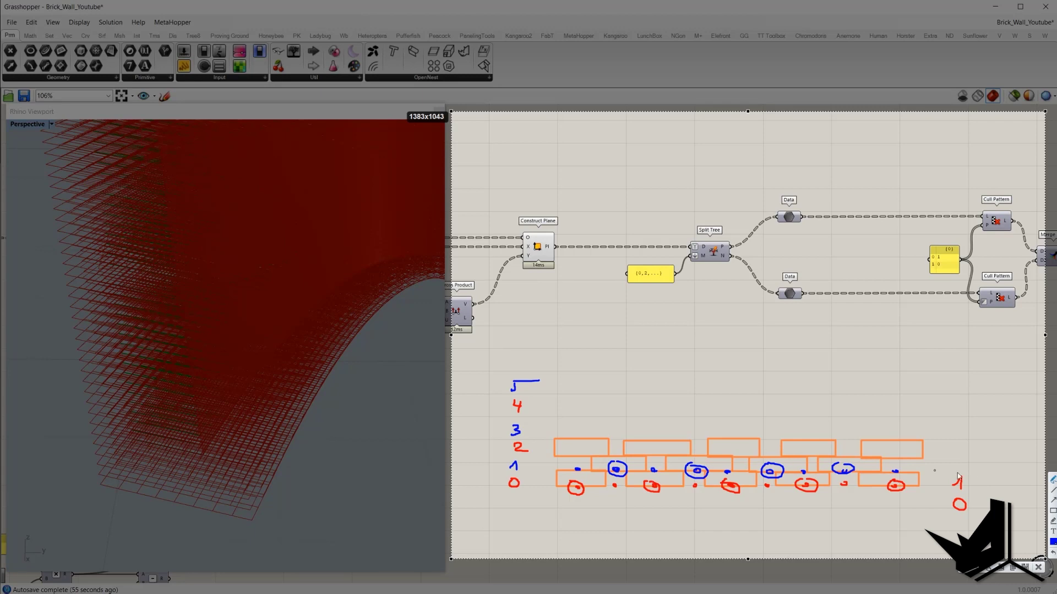
mouse_move(904, 472)
left_mouse_down()
mouse_move(1002, 458)
mouse_move(1001, 431)
left_mouse_up()
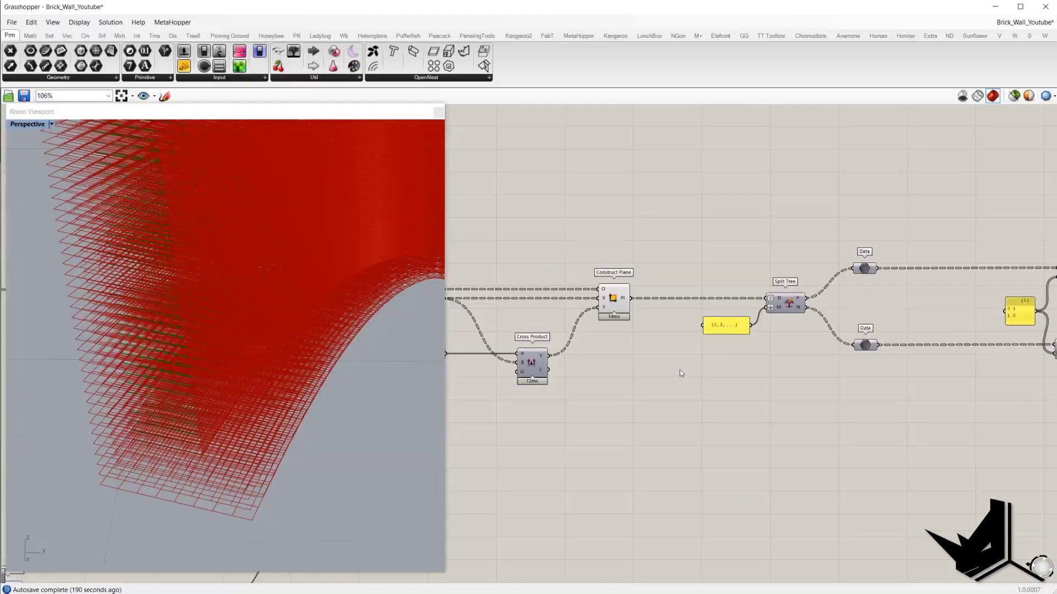
- Add a Param Viewer above the Split Tree component and connect the Construct Plane output to it
scroll(683, 306, "up", 3)
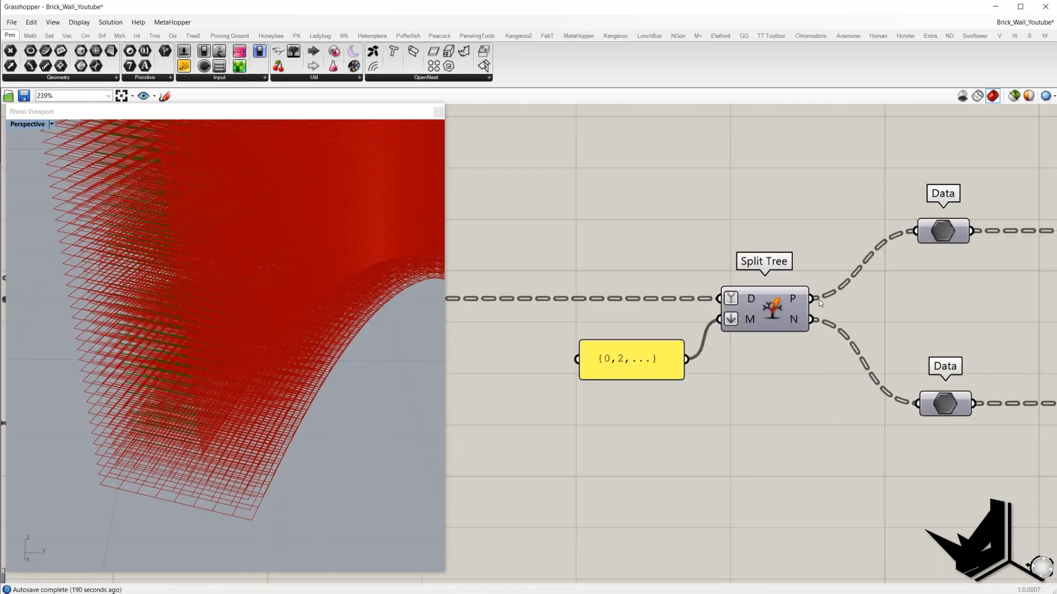
scroll(758, 300, "down", 1)
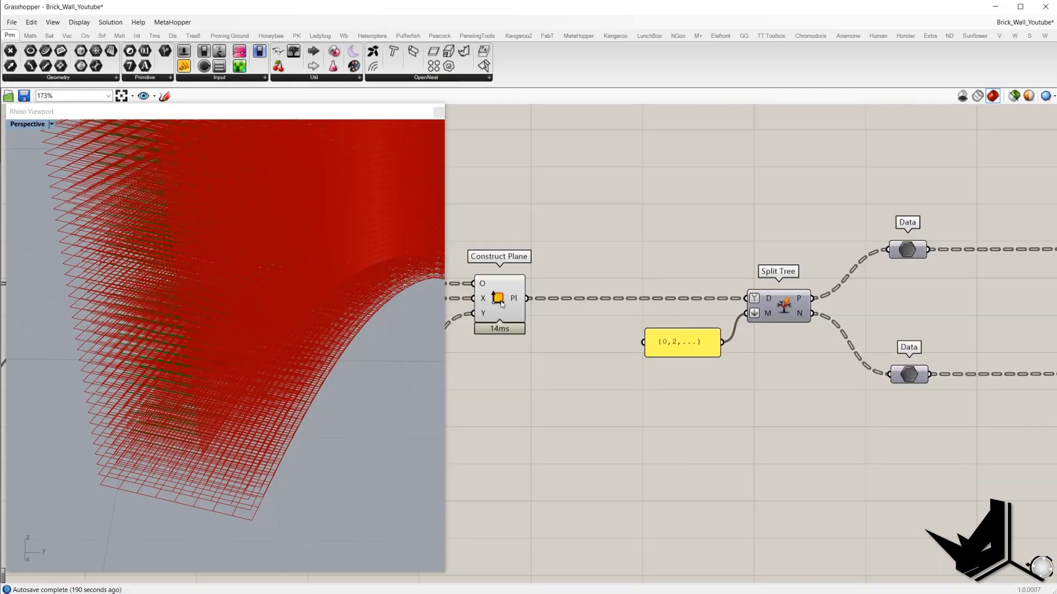
scroll(770, 310, "up", 2)
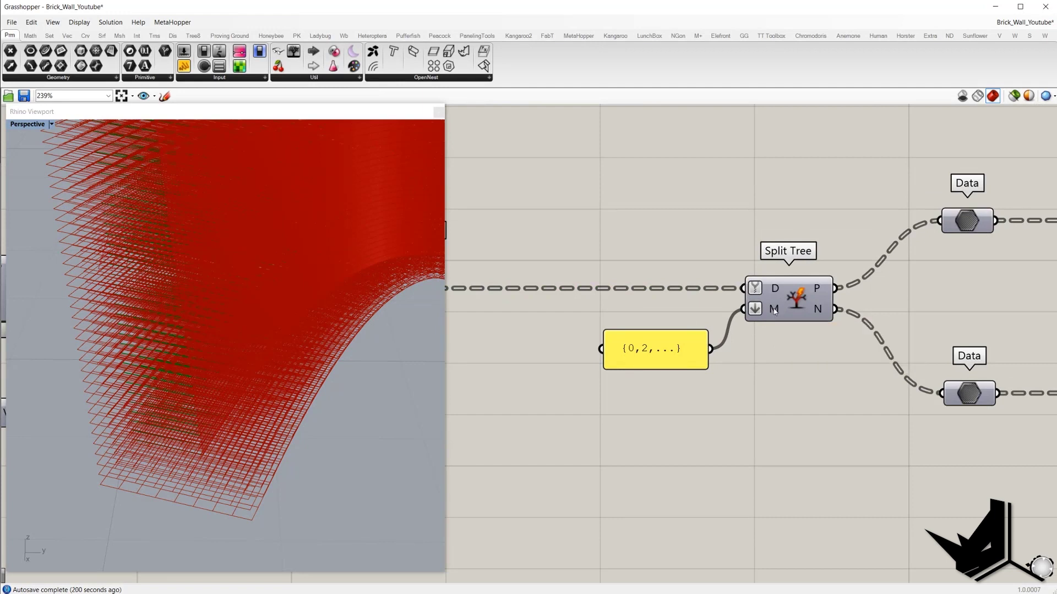
mouse_move(774, 312)
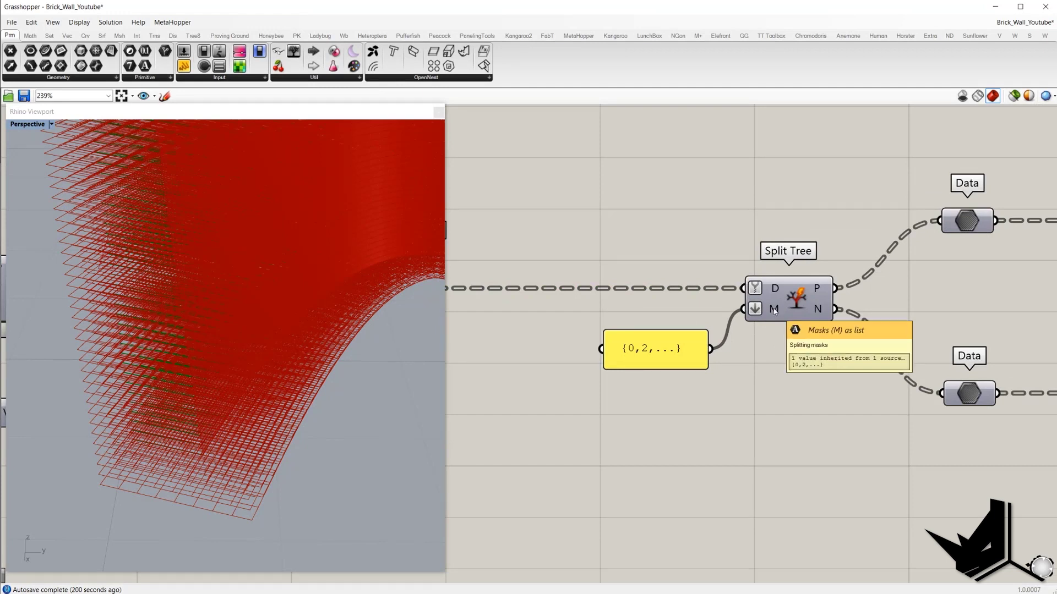
left_click_drag(569, 315, 725, 382)
left_click(293, 51)
scroll(672, 239, "down", 3)
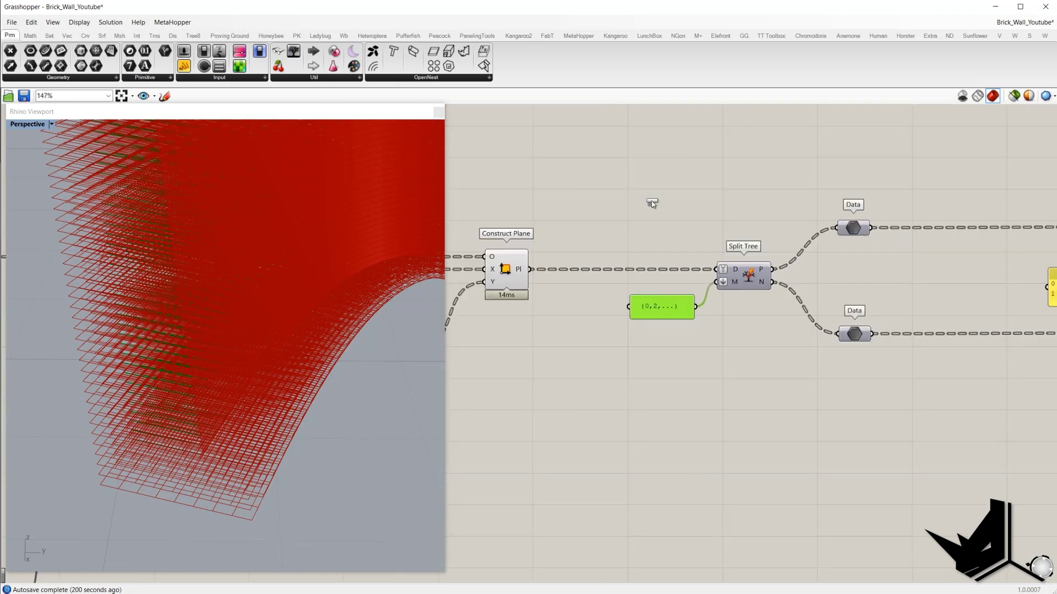
left_click(652, 202)
left_click_drag(530, 270, 602, 206)
left_click(646, 196)
scroll(646, 196, "up", 2)
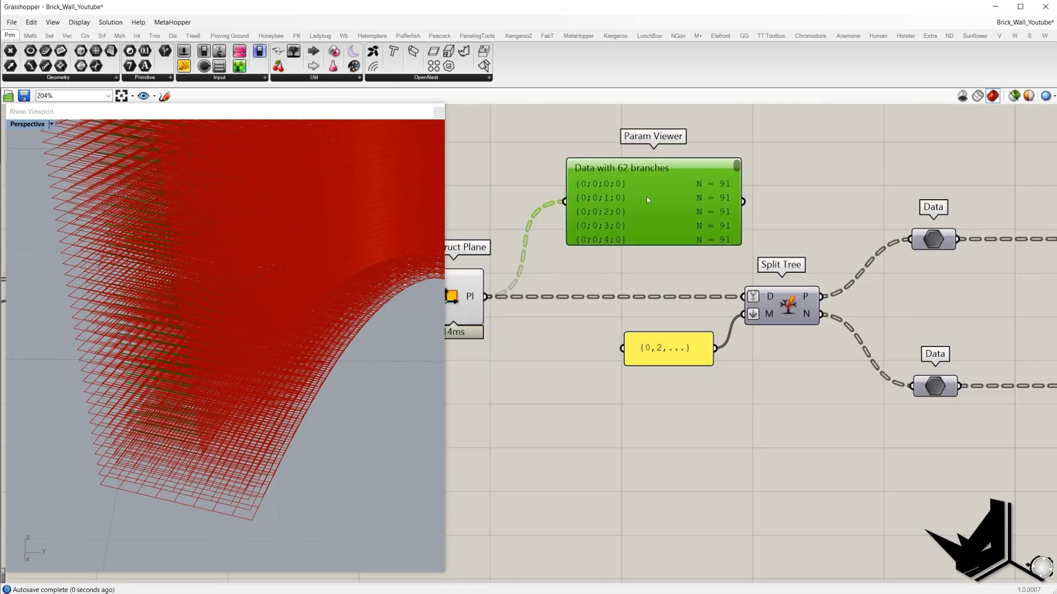
- Turn on Simplify for the Construct Plane output and turn it off for the Split Tree's data input
right_click(470, 302)
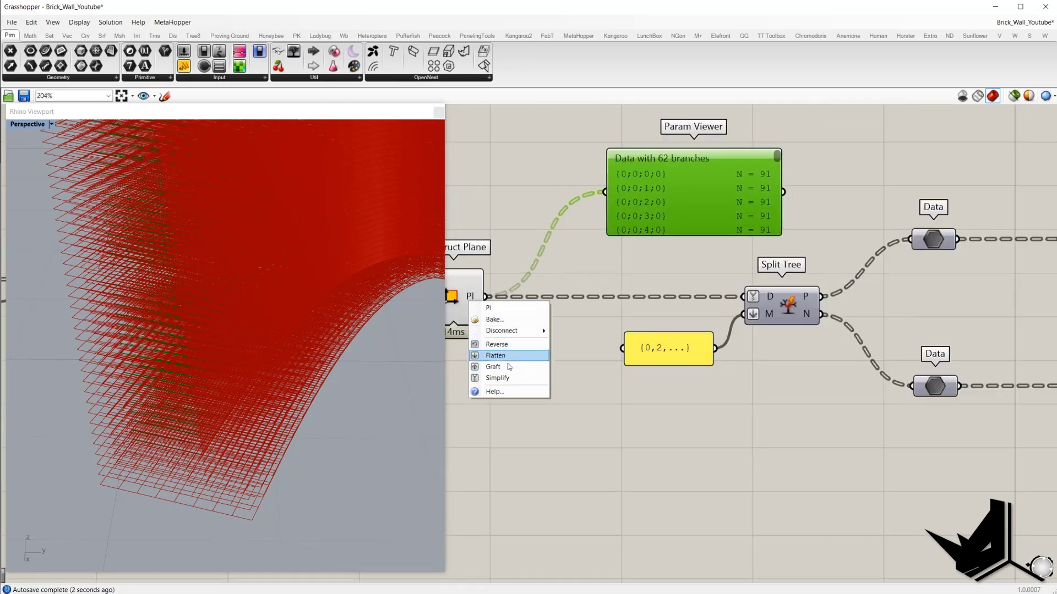
left_click(509, 366)
right_click(753, 297)
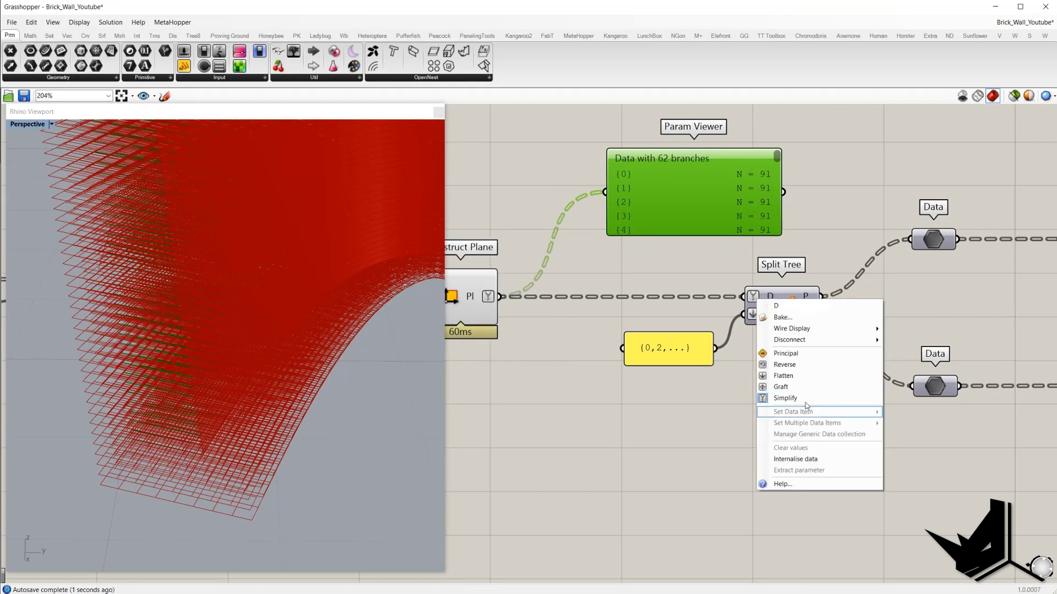
left_click(787, 410)
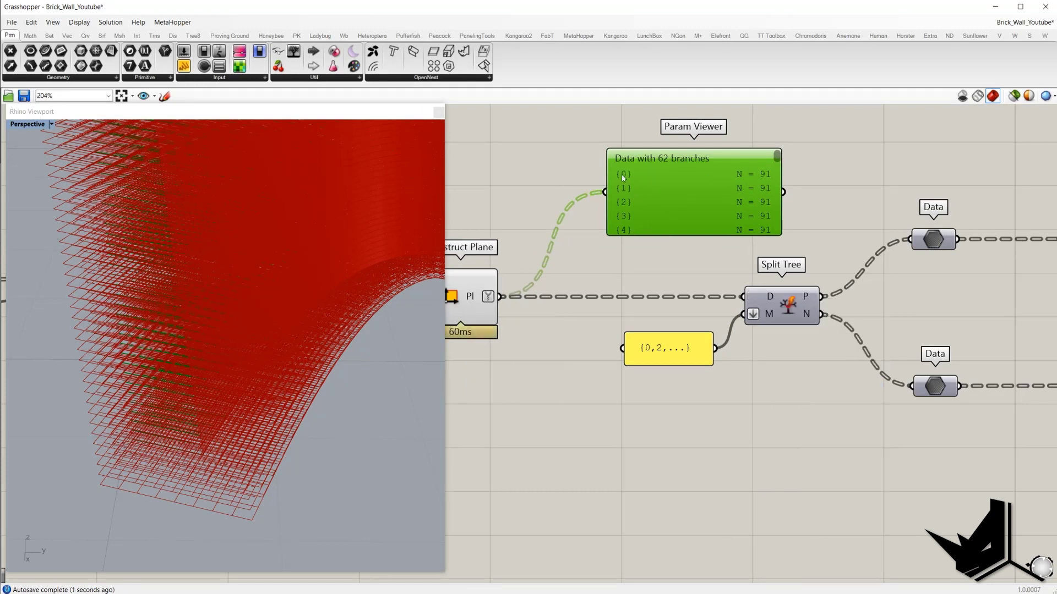
- Enlarge the Param Viewer so it lists more branches and look through the branch paths
left_click_drag(658, 236, 659, 303)
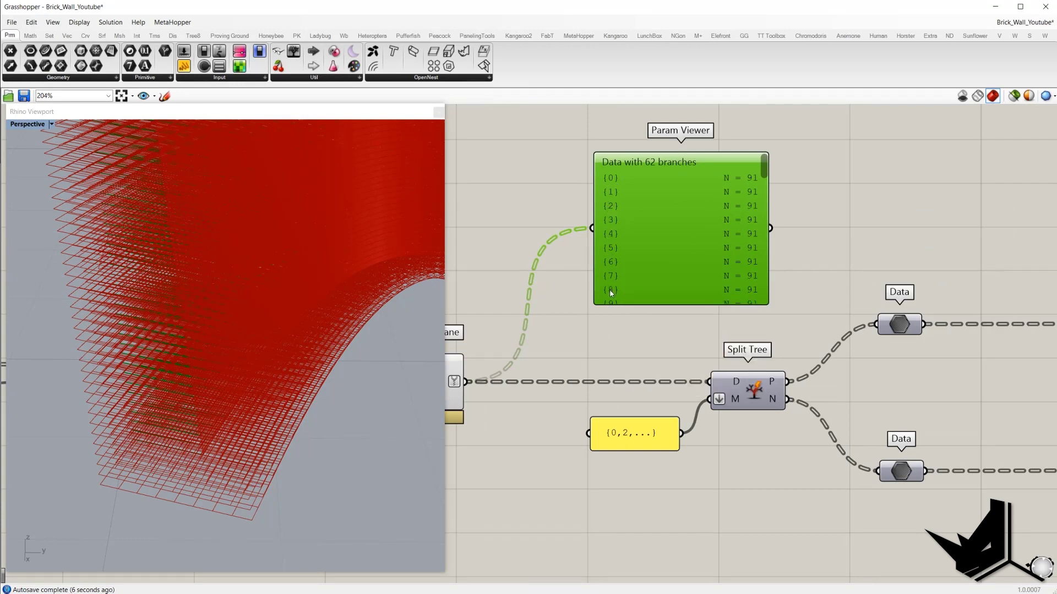
left_click(629, 325)
right_click_drag(659, 348, 707, 305)
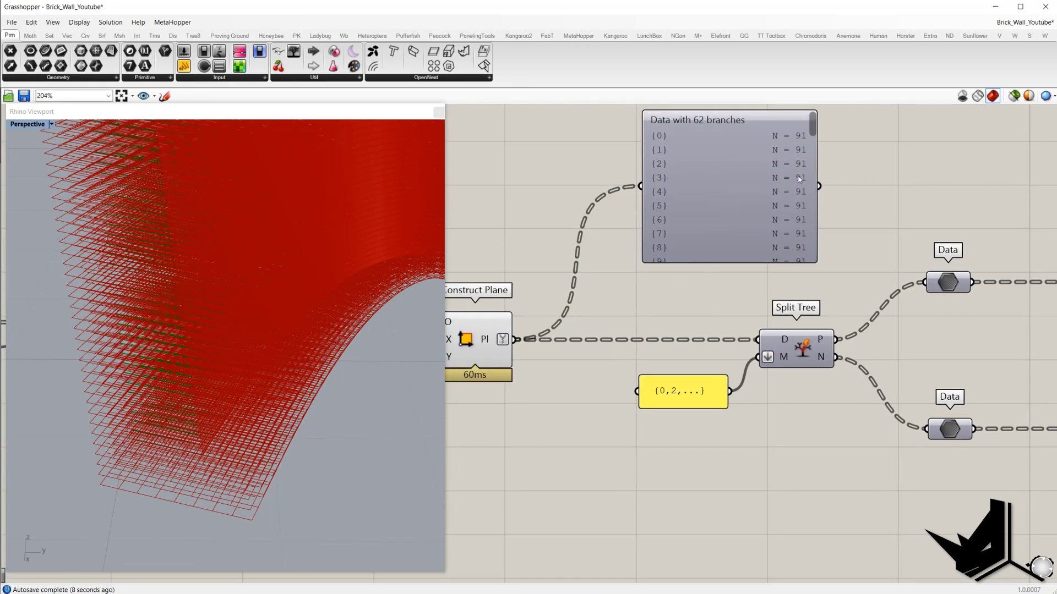
left_click_drag(815, 124, 826, 102)
- Examine the {0,2,...} mask panel feeding the Split Tree and compare it with the branch list and both outputs
scroll(680, 393, "up", 3)
left_click_drag(571, 351, 707, 406)
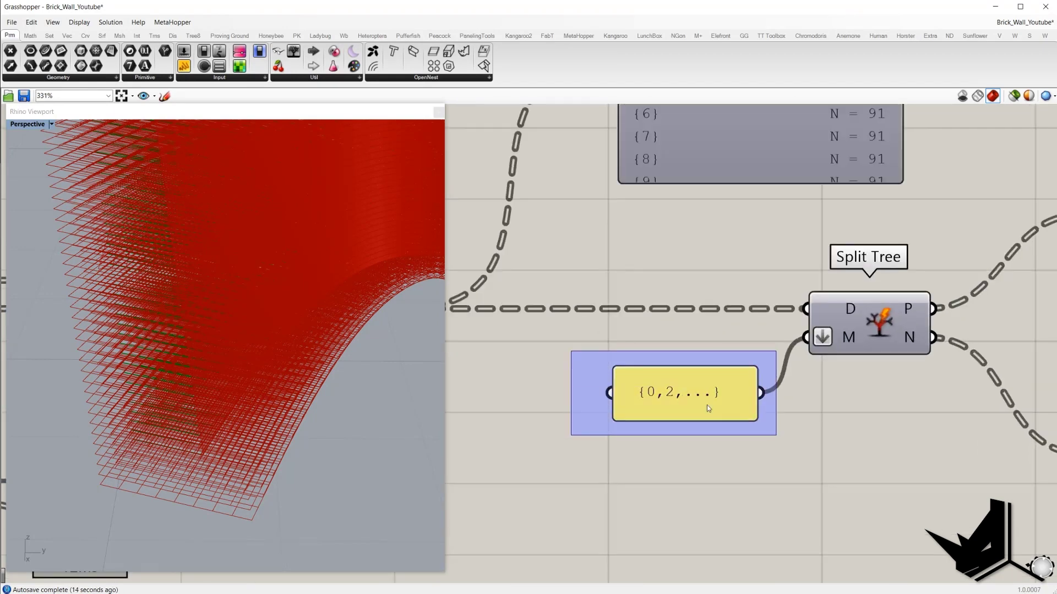
scroll(590, 429, "down", 3)
left_click_drag(593, 374, 705, 438)
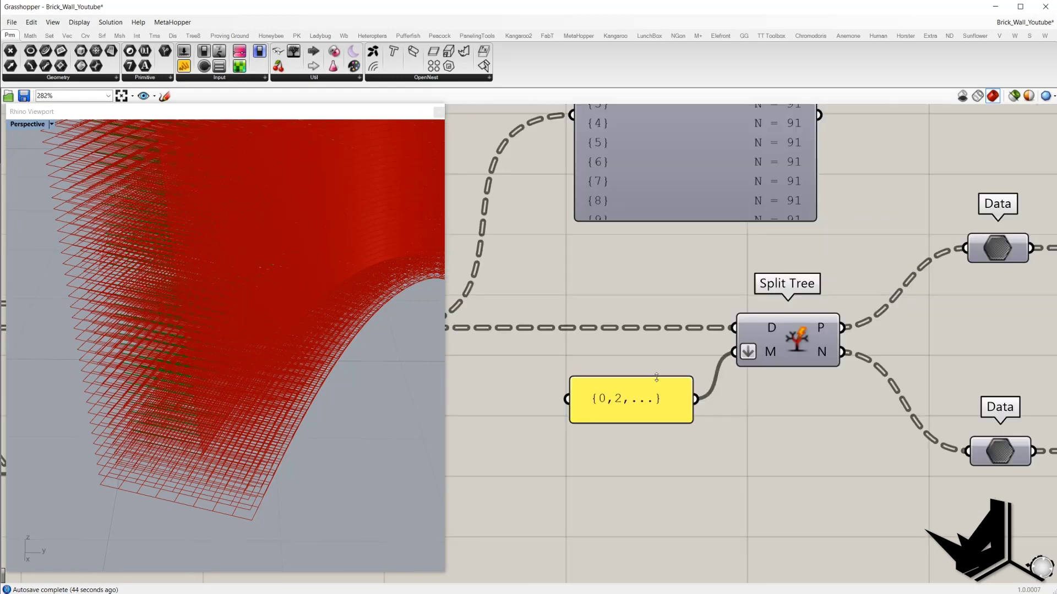
scroll(641, 297, "down", 2)
right_click_drag(640, 298, 617, 422)
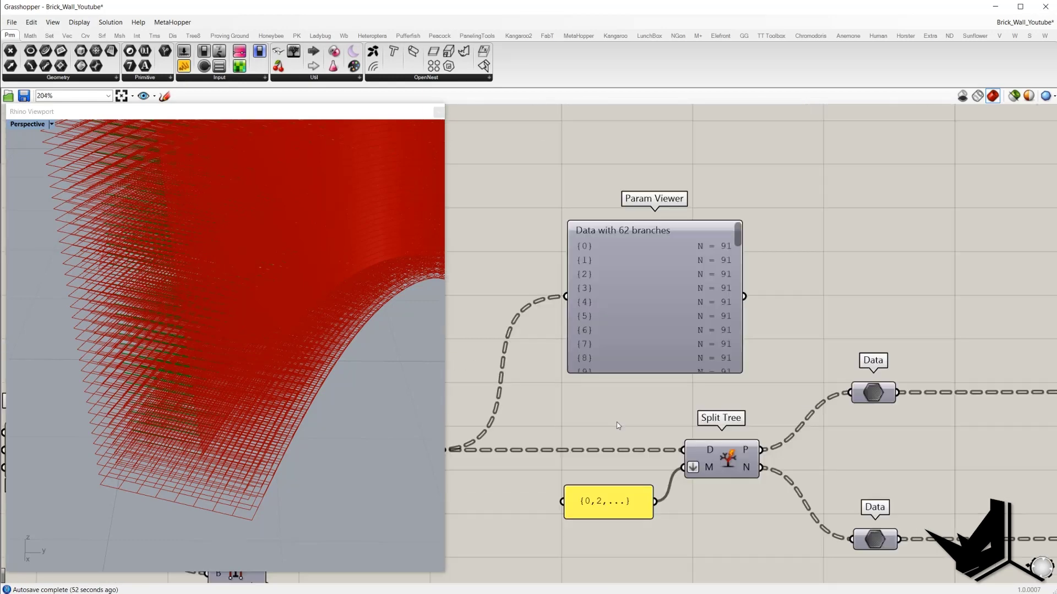
scroll(584, 509, "up", 2)
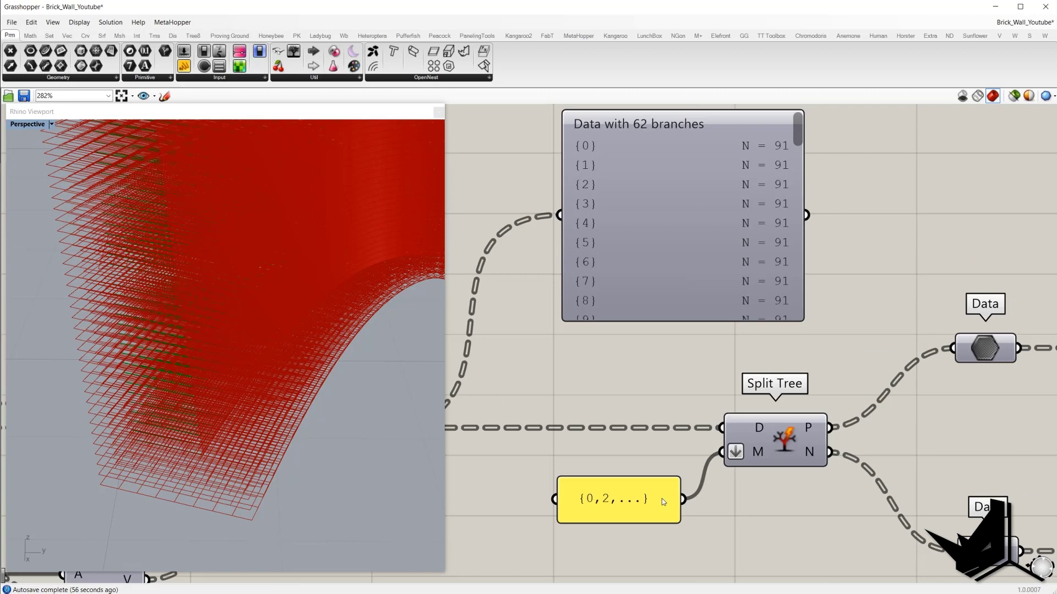
scroll(645, 447, "down", 2)
scroll(803, 434, "up", 3)
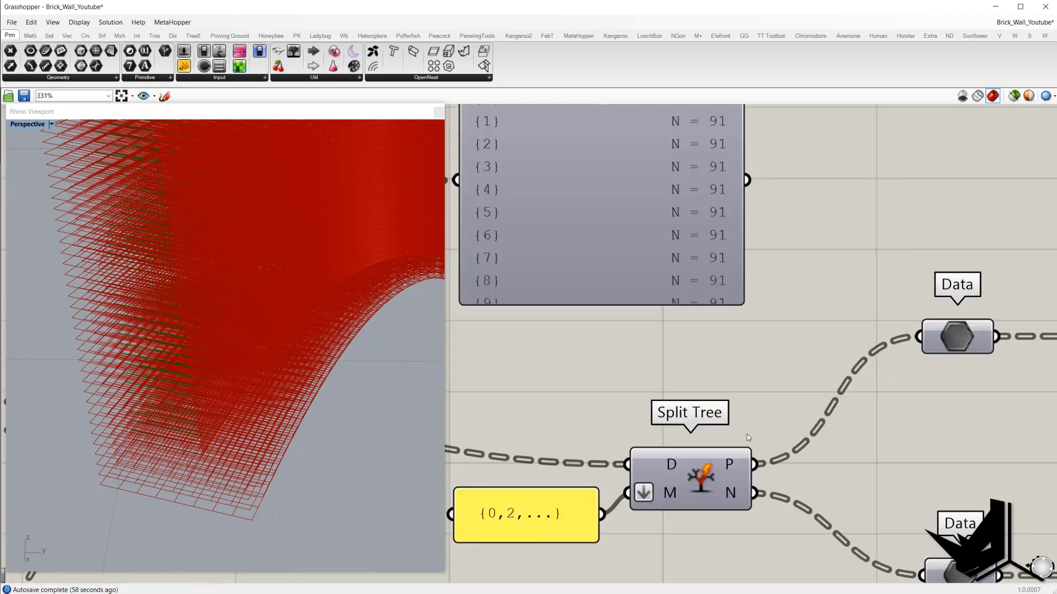
left_click(747, 435)
scroll(747, 434, "down", 3)
left_click_drag(743, 435, 741, 440)
left_click(643, 504)
left_click_drag(537, 448, 683, 520)
- Connect a Point parameter to the Data component on the Split Tree's positive output and highlight its points on the wall
left_click(878, 377)
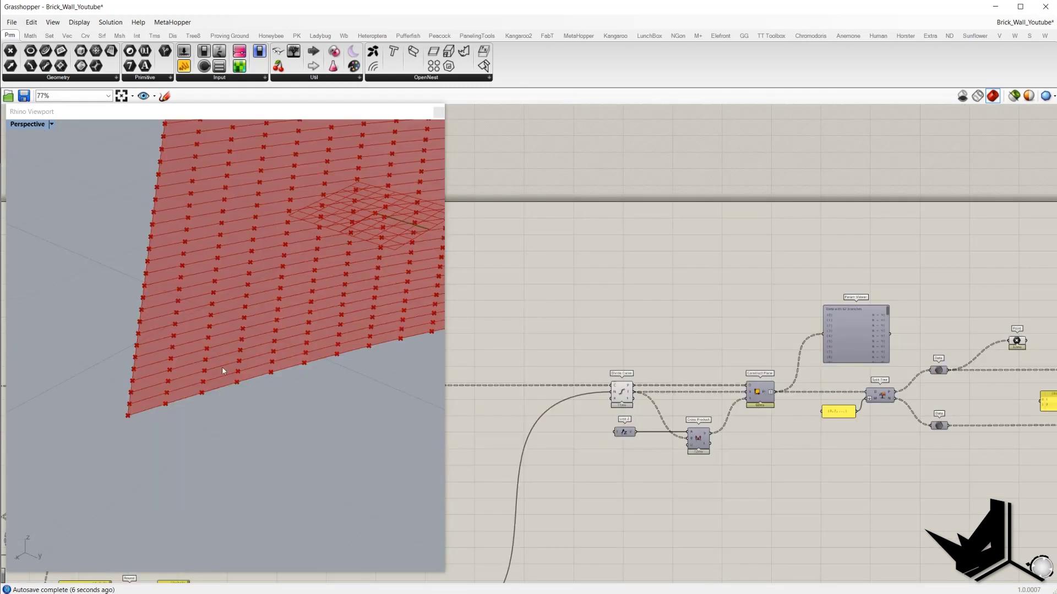
right_click_drag(1011, 355, 844, 352)
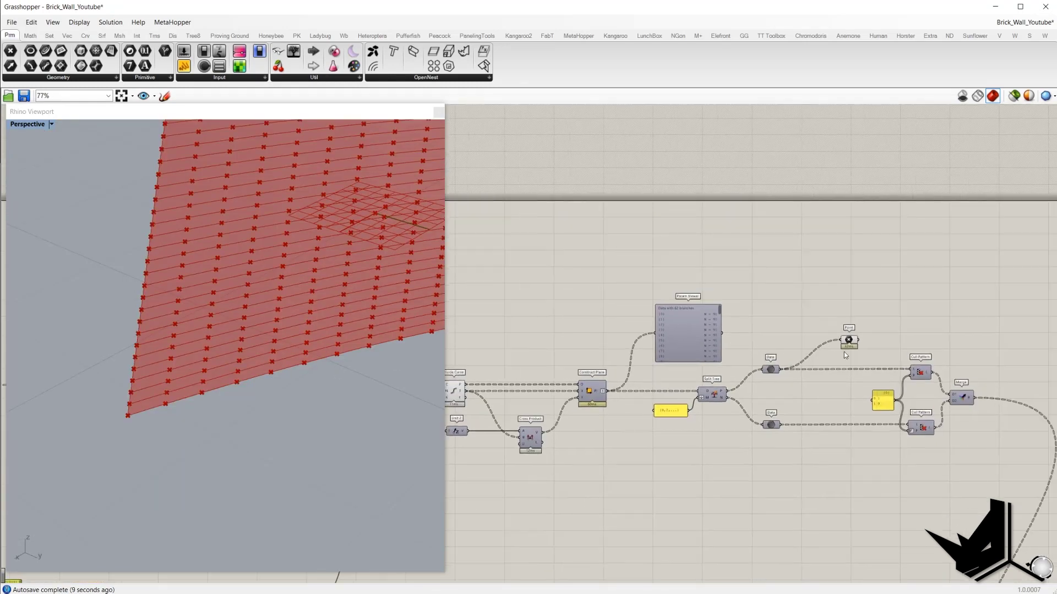
scroll(845, 350, "up", 3)
left_click(848, 331)
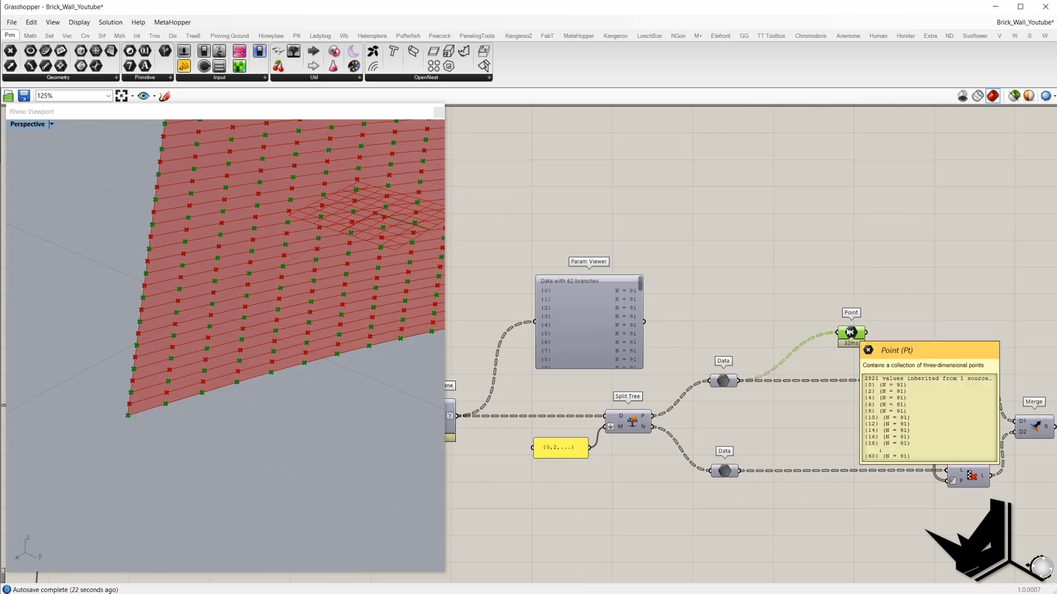
scroll(688, 398, "up", 2)
left_click_drag(577, 485, 496, 446)
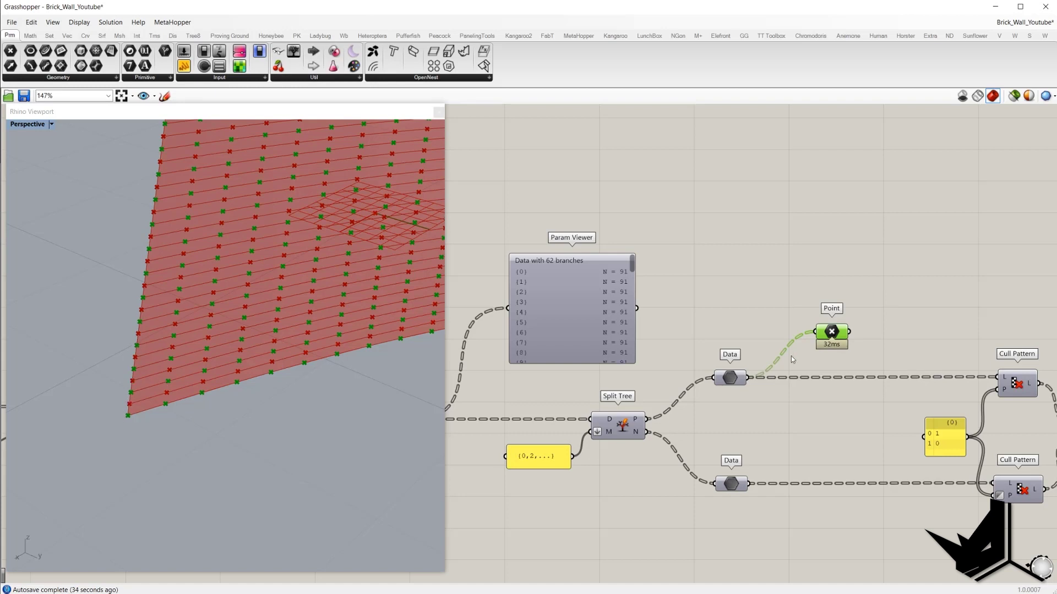
left_click_drag(791, 325, 825, 358)
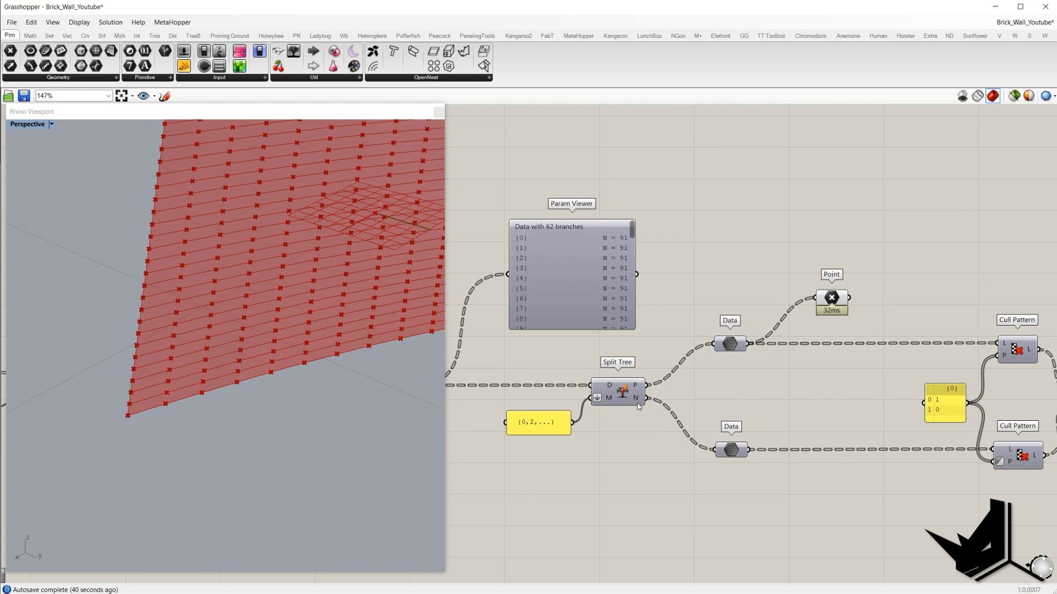
- Rewire the Point parameter to the Data component on the Split Tree's negative output and move it below that component
mouse_move(641, 399)
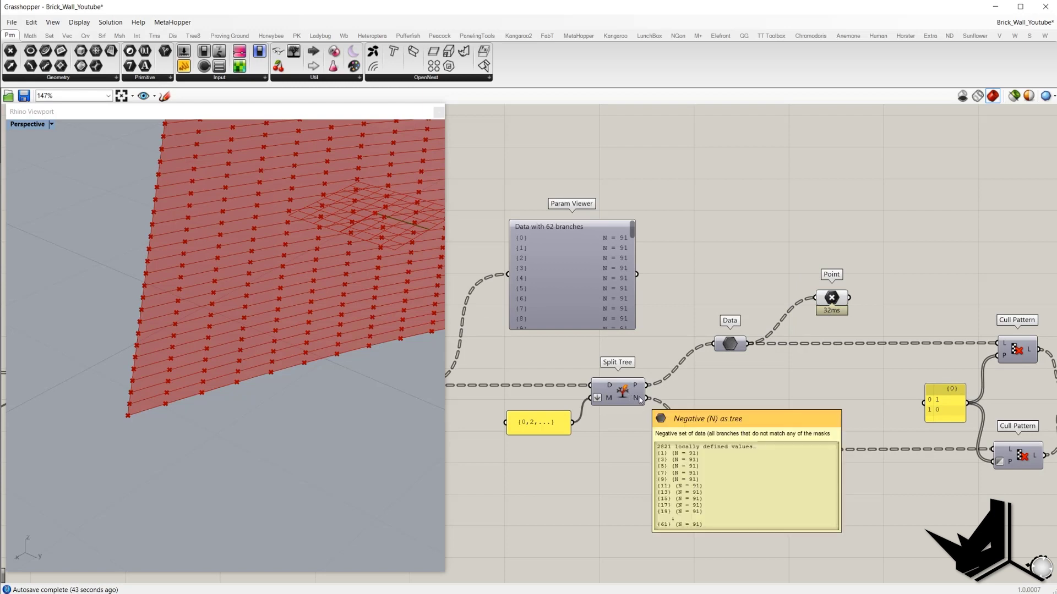
scroll(640, 399, "up", 2)
left_click_drag(727, 288, 818, 365)
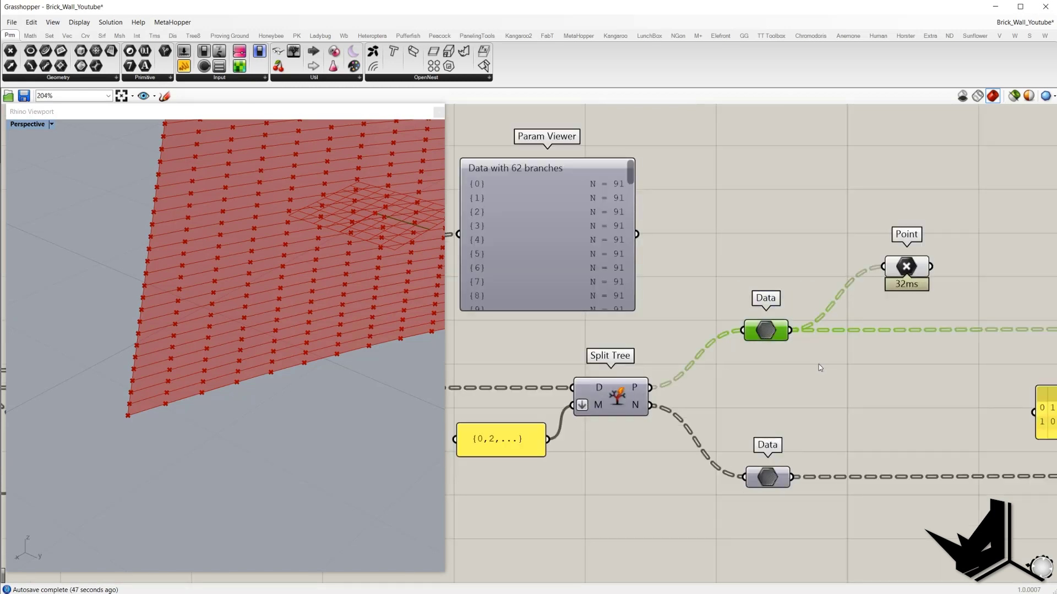
left_click_drag(883, 267, 793, 475)
left_click_drag(906, 266, 894, 516)
right_click_drag(738, 423, 667, 288)
- Add a Param Viewer connected to the negative-output Data component and enlarge it to read the odd branch paths
left_click(278, 50)
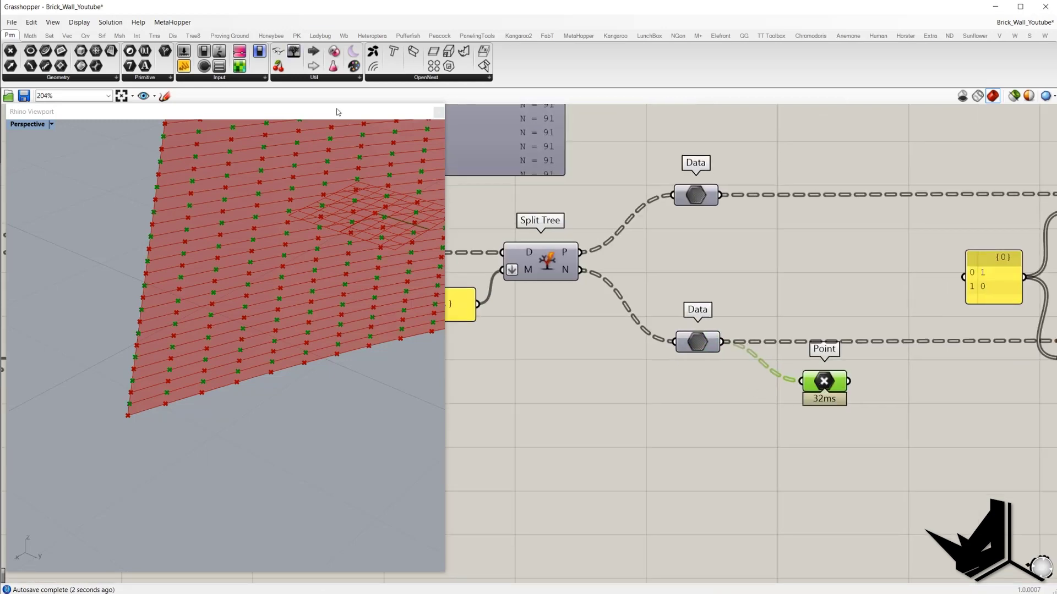
left_click(735, 429)
left_click_drag(721, 342, 645, 428)
scroll(761, 460, "down", 3)
left_click_drag(732, 414, 795, 522)
scroll(798, 503, "up", 5)
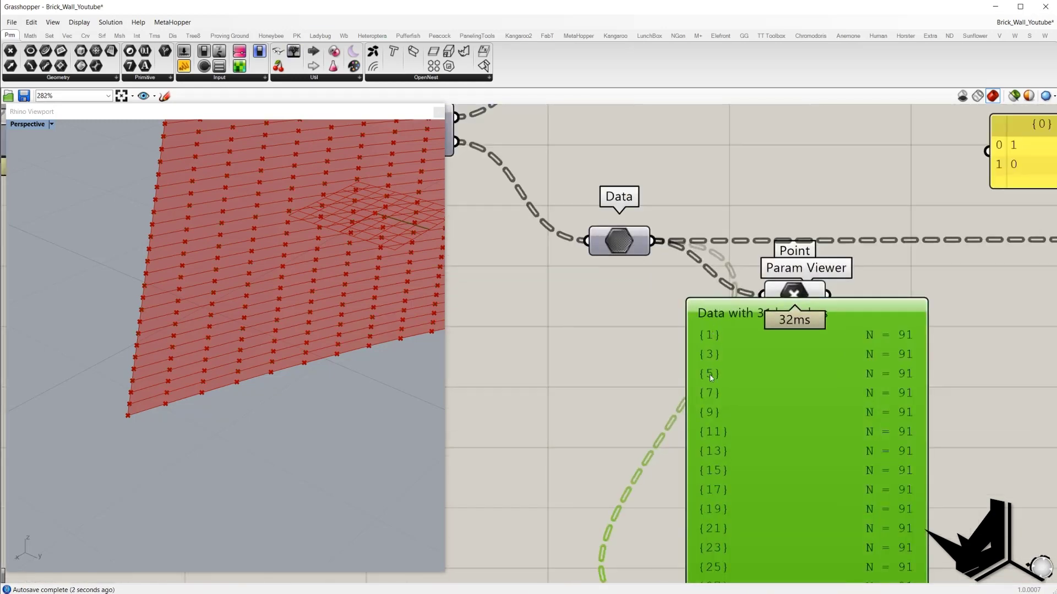
- Add another Param Viewer connected to the positive-output Data component and show its even branch paths
scroll(715, 433, "down", 7)
left_click(278, 51)
left_click(750, 257)
scroll(750, 263, "up", 3)
left_click_drag(683, 333, 768, 200)
left_click(730, 233)
right_click_drag(775, 217, 708, 411)
left_click(633, 330)
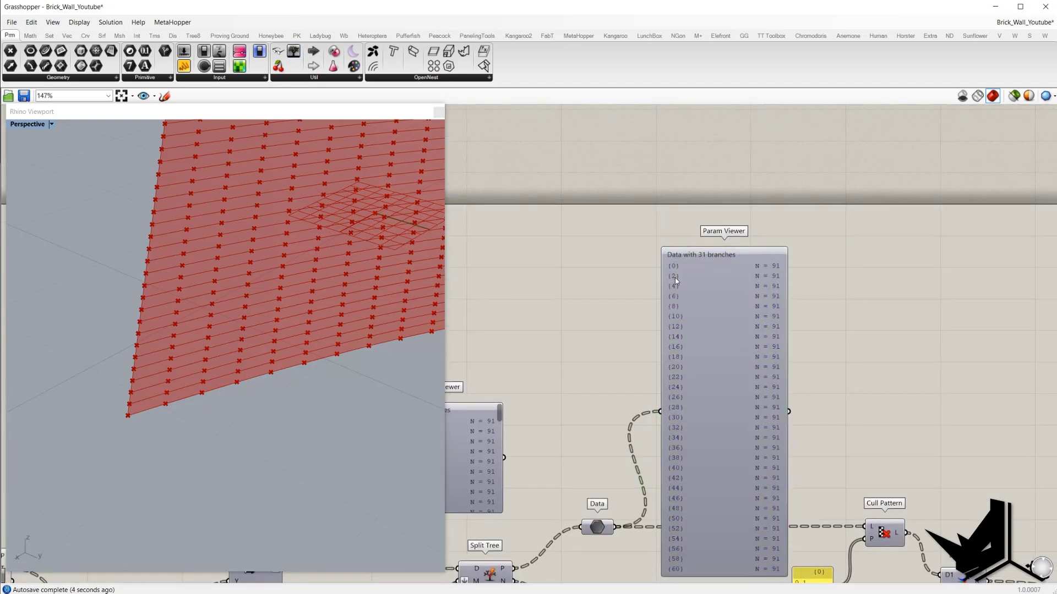
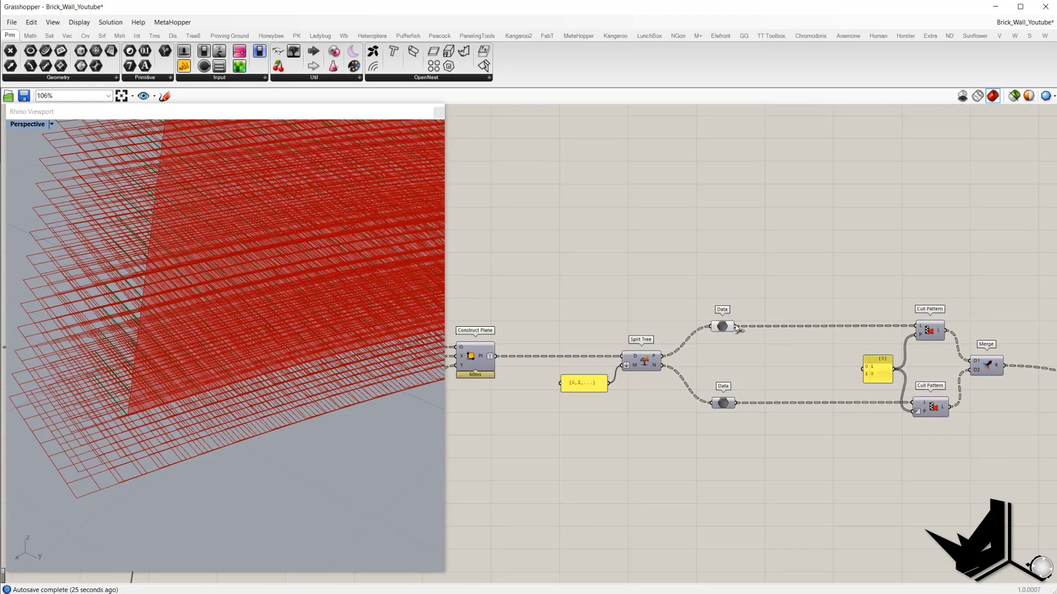
- Highlight the positive-output Data and upper Cull Pattern planes, and connect a new Point parameter to that Cull Pattern's output
left_click(723, 327)
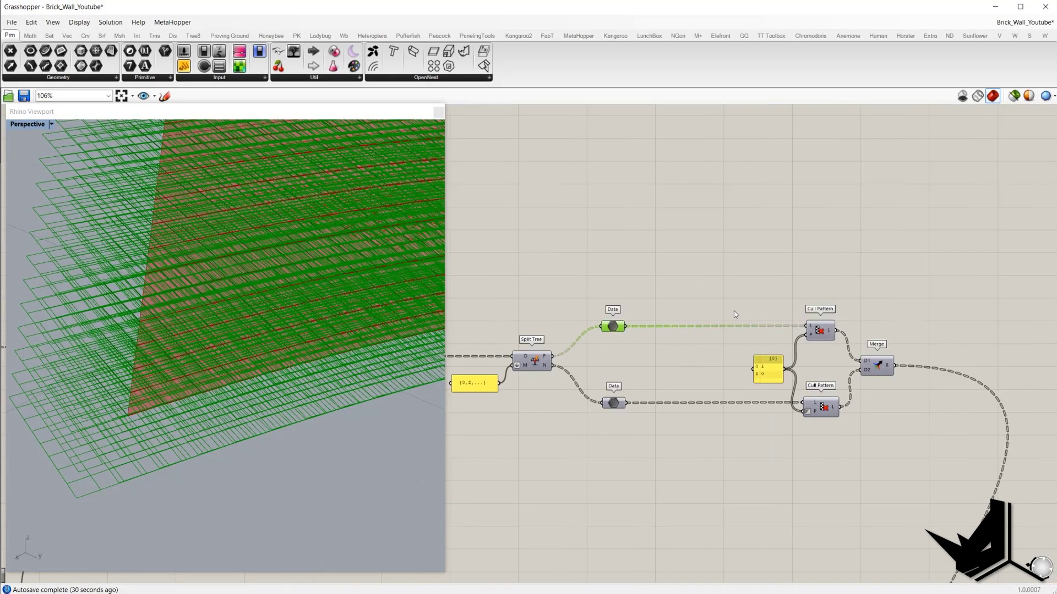
left_click(825, 337)
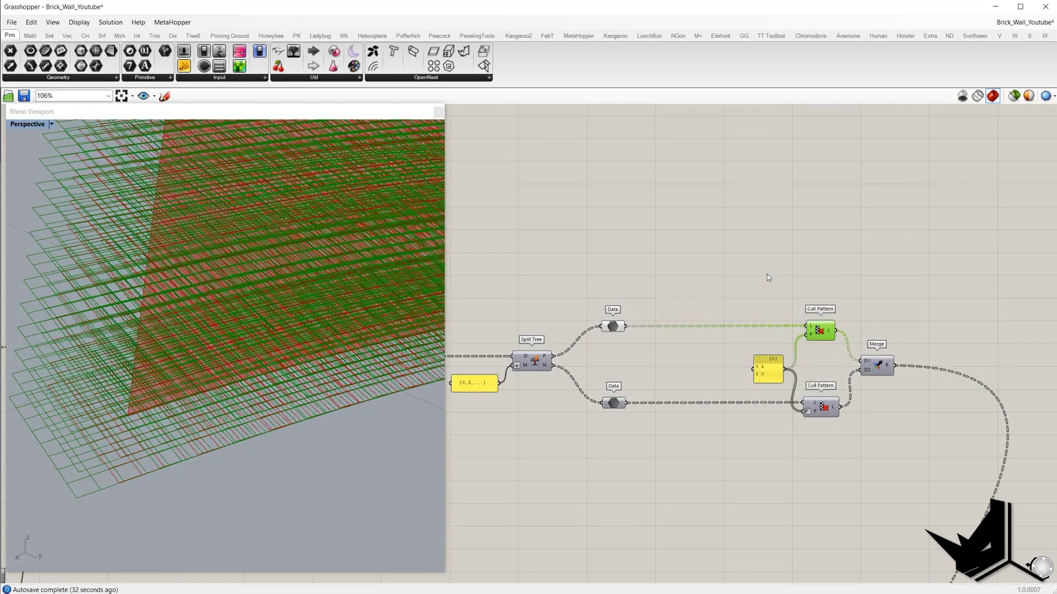
left_click(884, 265)
double_click(883, 262)
type("pt")
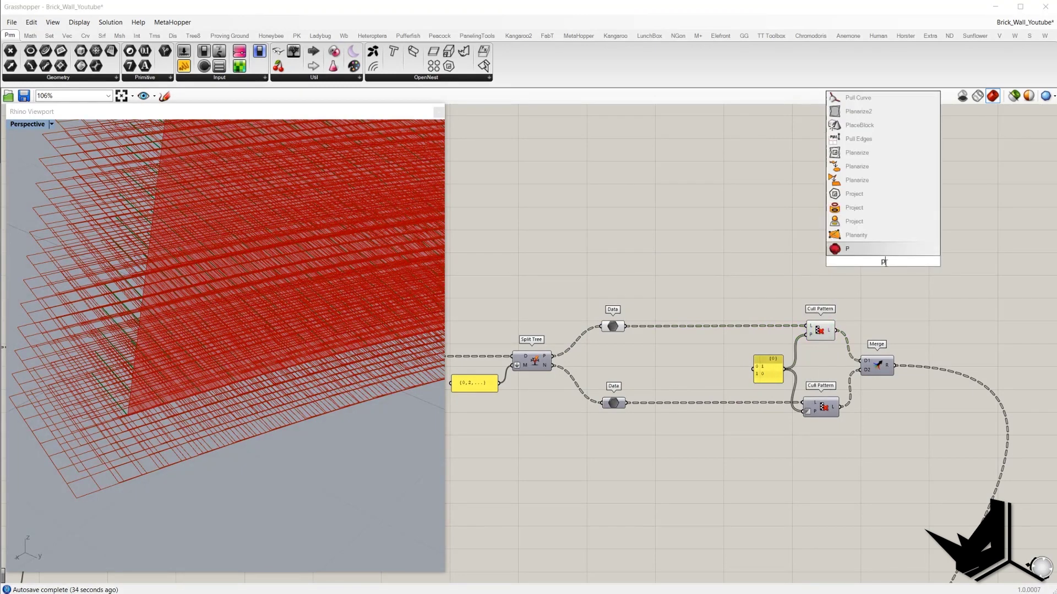
left_click(850, 214)
left_click_drag(838, 332, 871, 261)
- Turn off the preview of the upper Data and Cull Pattern components and turn on the Divide Curve preview
left_click_drag(823, 356, 600, 299)
middle_click(631, 273)
left_click(631, 274)
right_click_drag(496, 337, 706, 333)
scroll(706, 334, "down", 3)
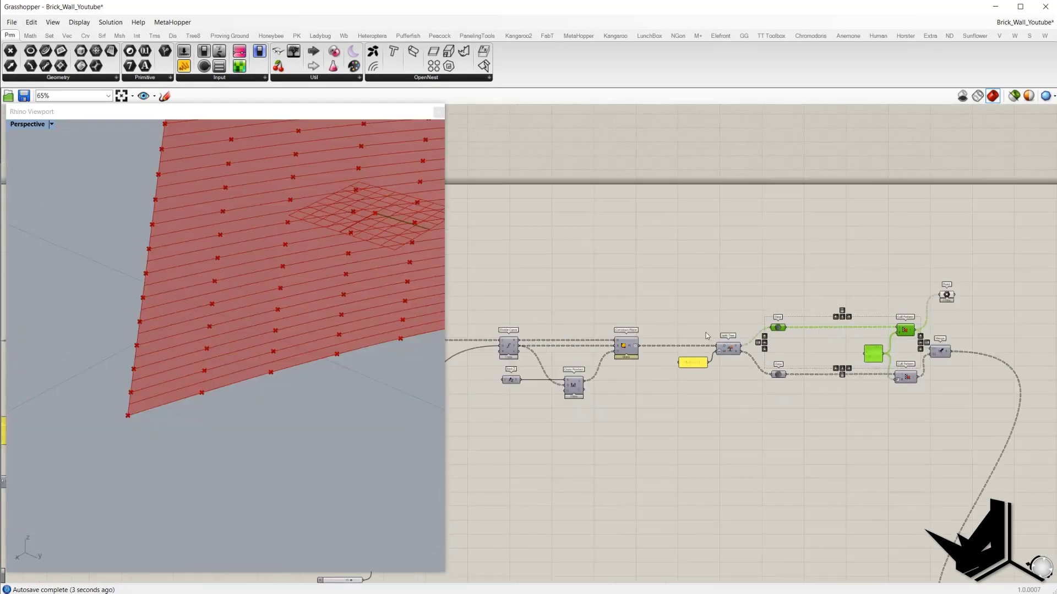
left_click(512, 344)
right_click(518, 305)
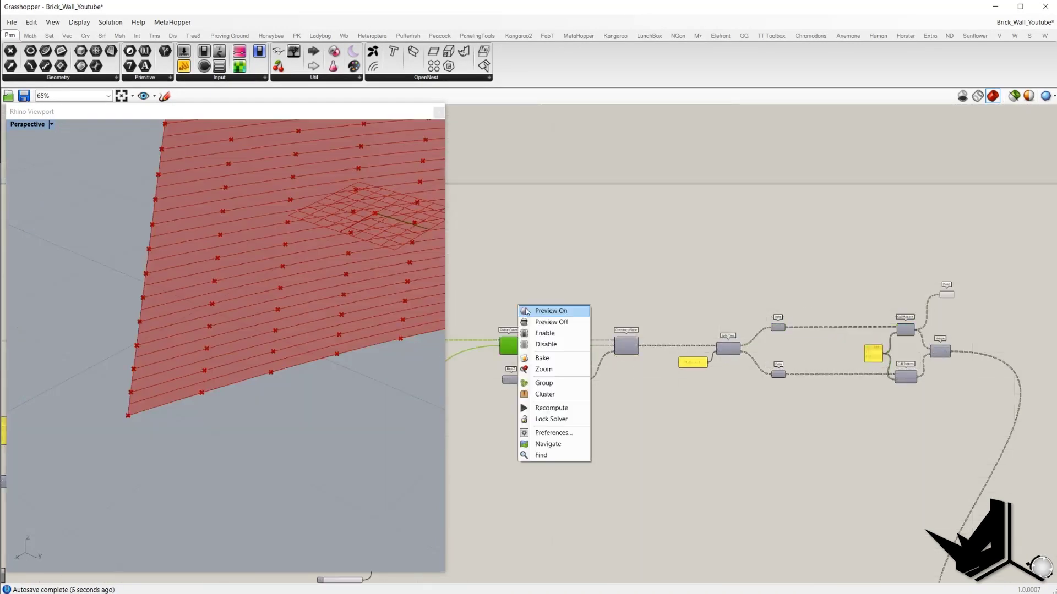
left_click(544, 309)
- Highlight the culled points on the wall and label the even rows 0, 2, 4, 6 and 8 in blue along its edge
right_click_drag(579, 349, 536, 348)
scroll(885, 300, "up", 3)
left_click(911, 291)
scroll(203, 405, "up", 2)
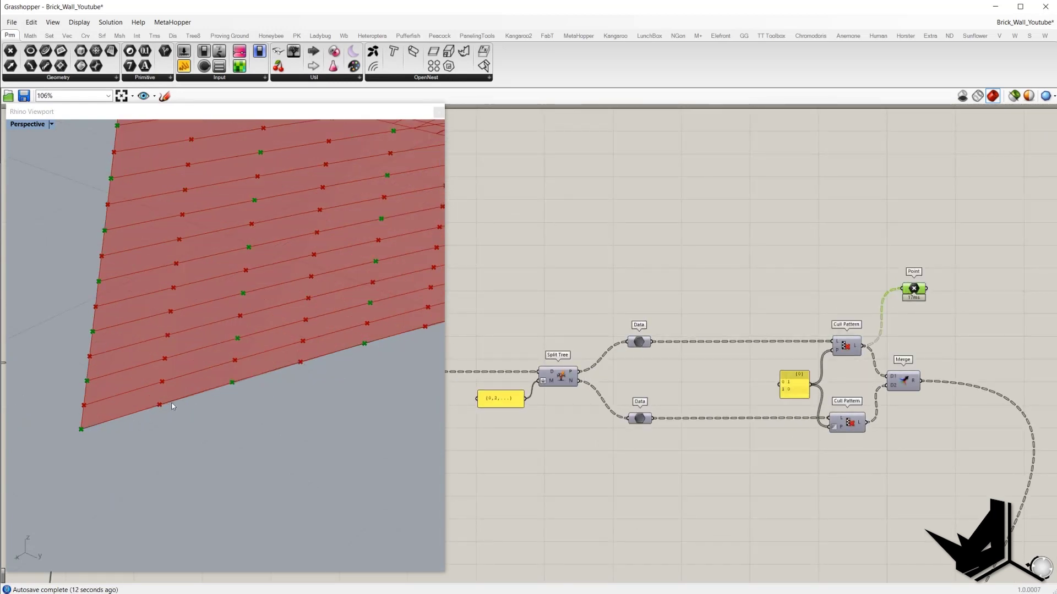
key("Print")
left_click_drag(58, 429, 56, 430)
left_click_drag(61, 379, 79, 387)
left_click_drag(70, 321, 68, 335)
left_click_drag(75, 278, 70, 286)
left_click_drag(82, 230, 81, 231)
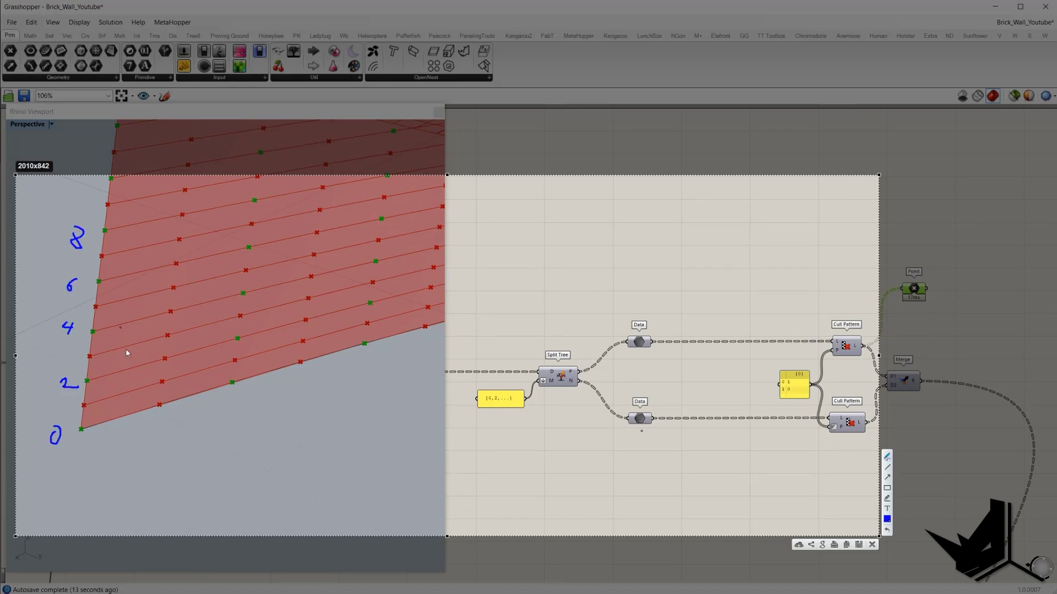
- Mark the alternate green points kept along row 0 in blue
mouse_move(74, 425)
left_mouse_down()
mouse_move(76, 436)
mouse_move(80, 425)
left_mouse_up()
mouse_move(232, 392)
left_mouse_down()
mouse_move(228, 378)
mouse_move(233, 385)
left_mouse_up()
left_click_drag(363, 343, 365, 342)
right_click_drag(662, 378, 705, 377)
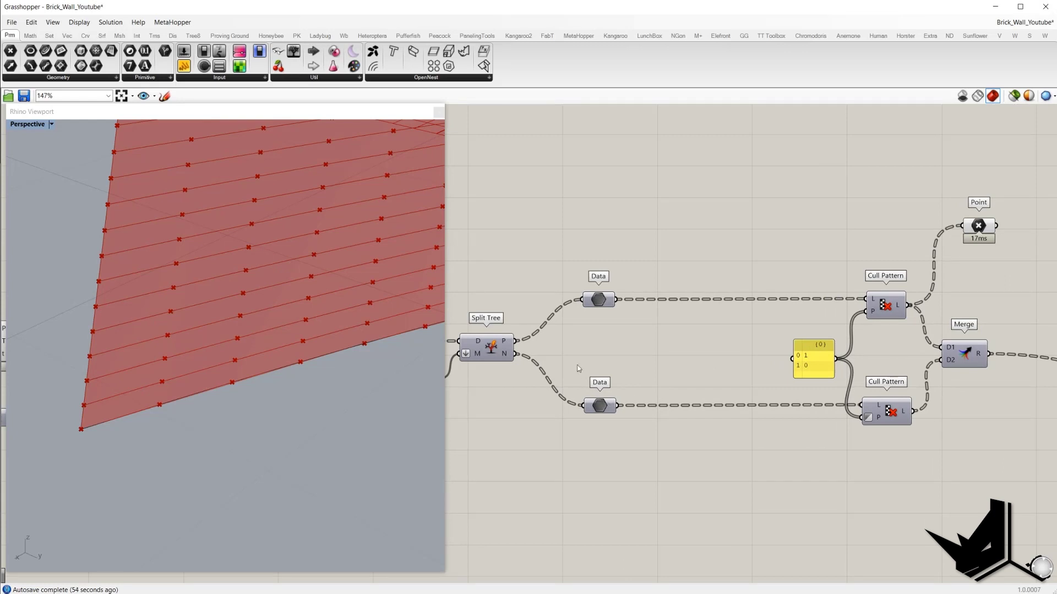
- Highlight the Data parameter on Split Tree's negative output and inspect the Invert option on the lower Cull Pattern's P input
left_click_drag(578, 369, 632, 434)
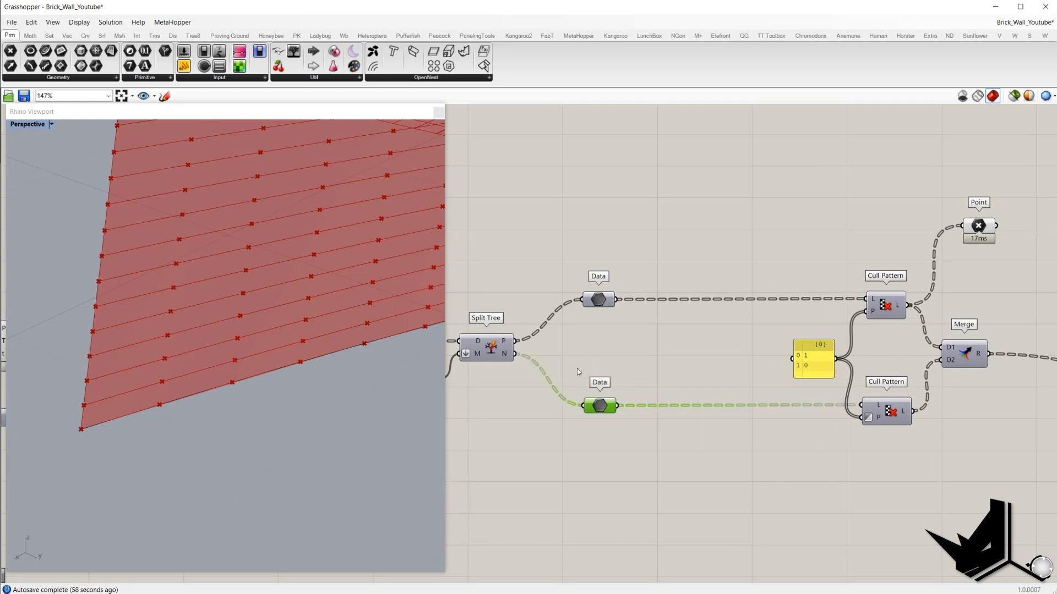
scroll(895, 408, "up", 2)
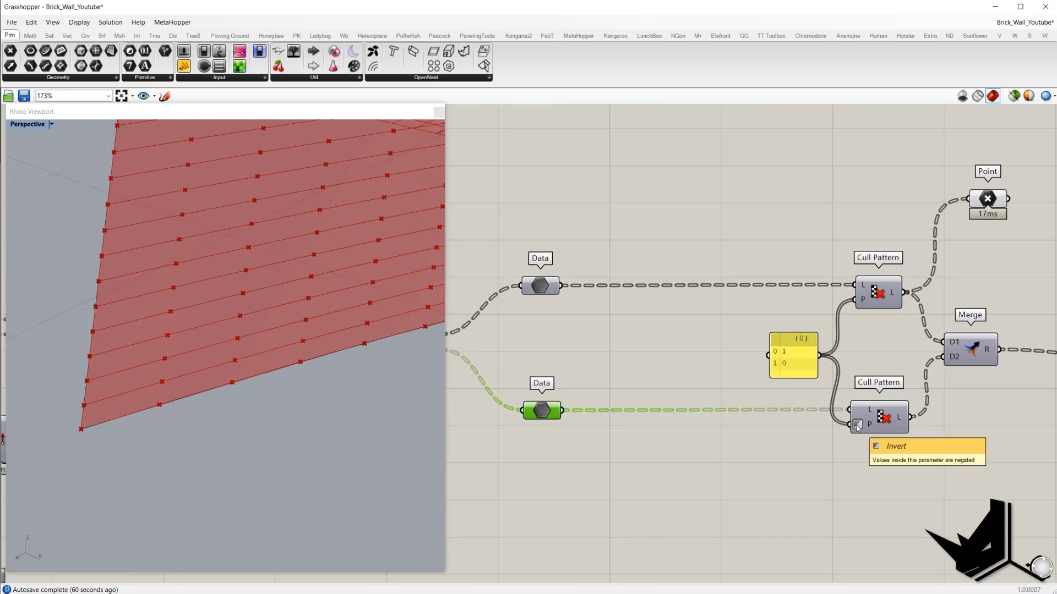
right_click(857, 425)
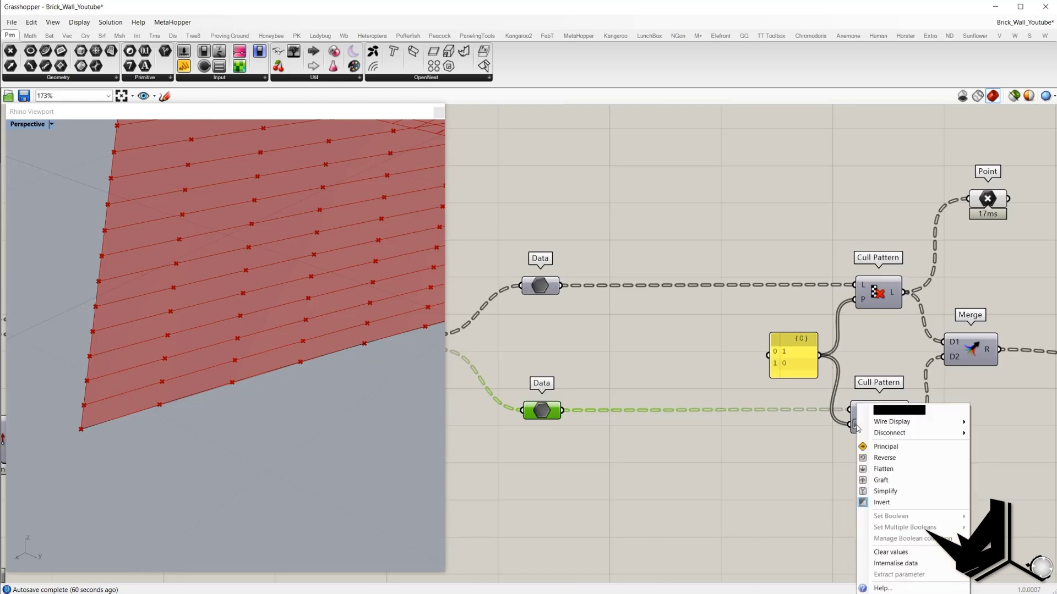
left_click(887, 505)
left_click(891, 423)
- Connect the lower Cull Pattern's output to the Point parameter and move Point below the Merge component
right_click(878, 365)
right_click_drag(1002, 409, 949, 408)
left_click_drag(913, 198, 857, 415)
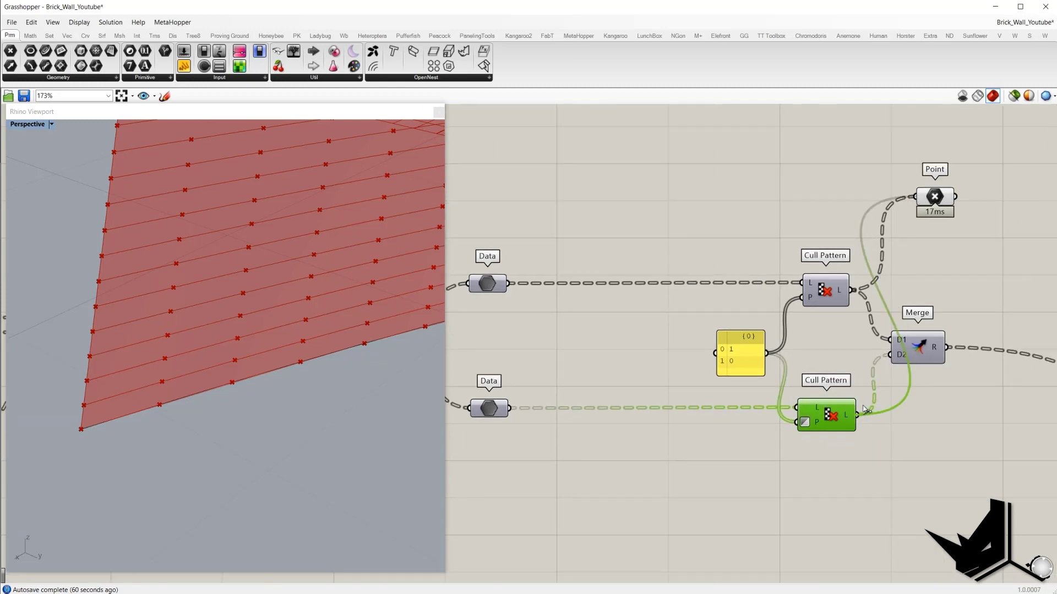
left_click_drag(935, 196, 947, 464)
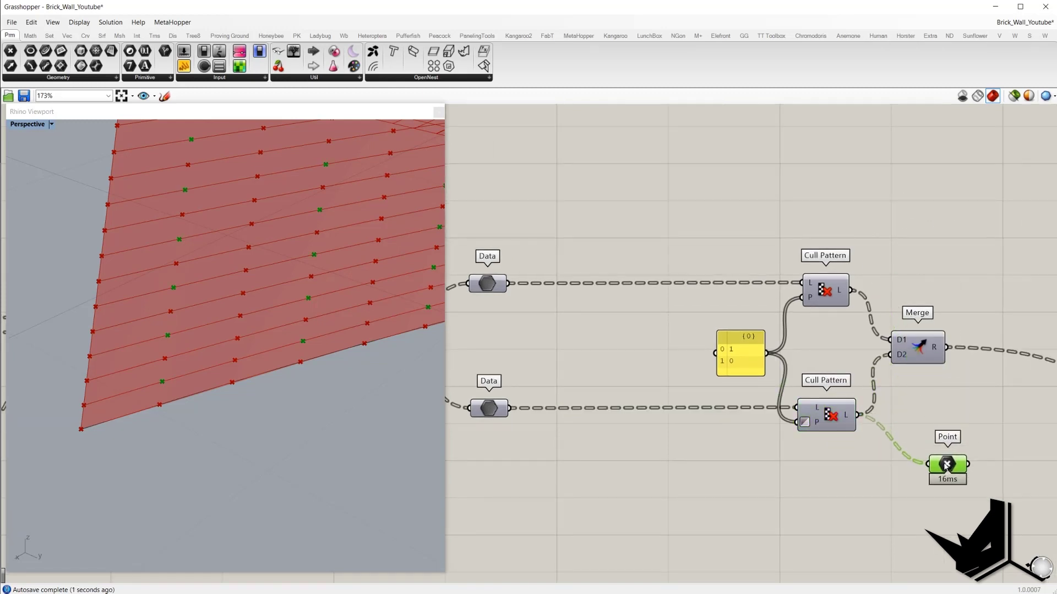
- Capture the wall and graph as a markup image and mark the alternate green points kept along row 1
key("Print")
left_click_drag(59, 145, 1050, 533)
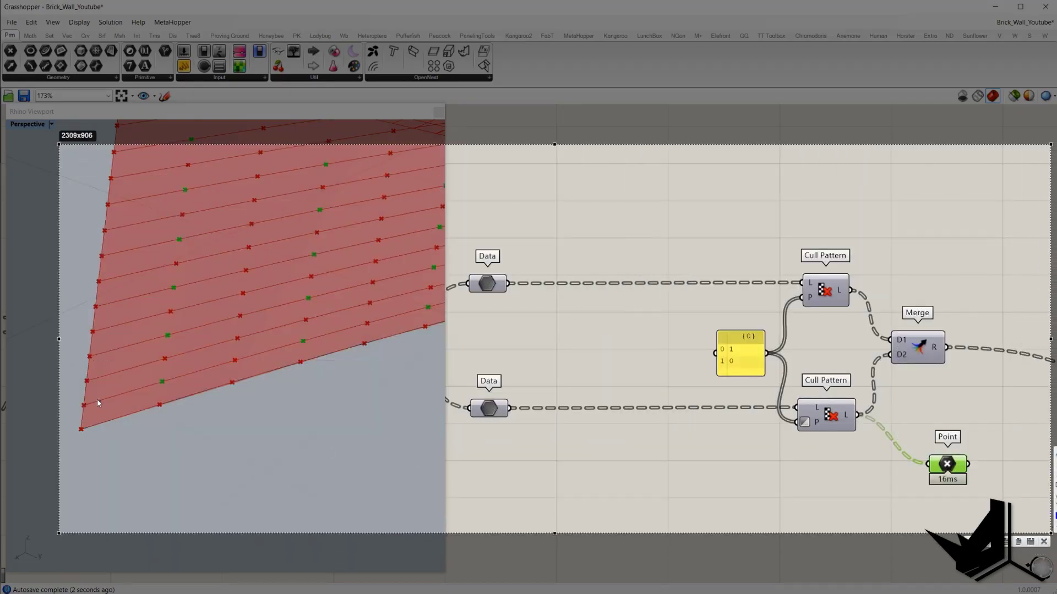
left_click_drag(161, 380, 168, 375)
left_click_drag(303, 339, 306, 334)
left_click_drag(430, 302, 437, 302)
- Close the markup and delete the Point parameter from the lower Cull Pattern's output
key("Escape")
scroll(749, 319, "down", 3)
key("Delete")
scroll(796, 380, "up", 1)
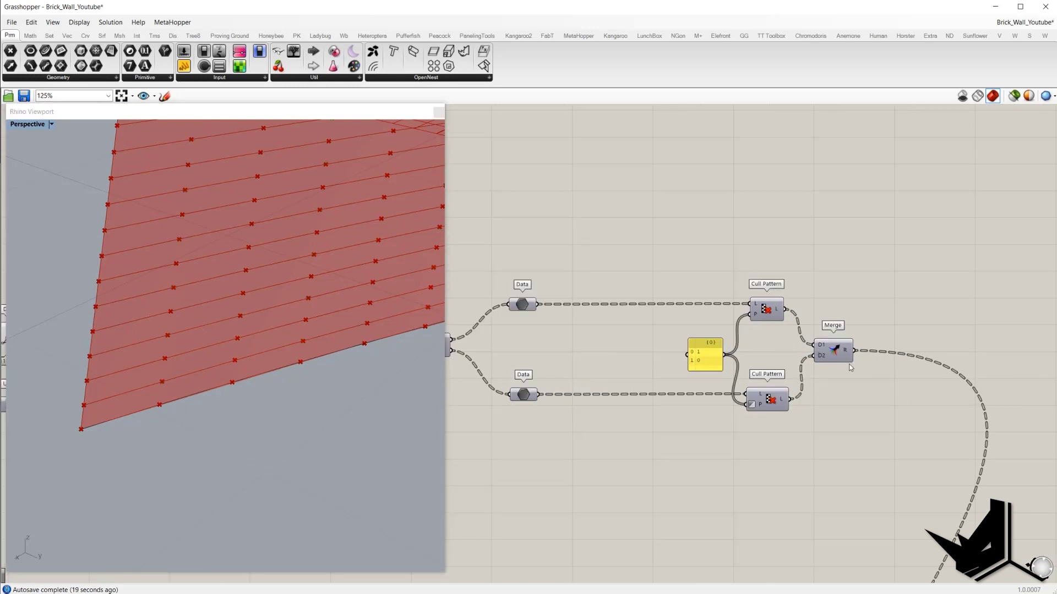
- Highlight Merge and follow its output wire to the B input of the Orient component
scroll(850, 367, "down", 2)
left_click(777, 295)
scroll(777, 292, "down", 1)
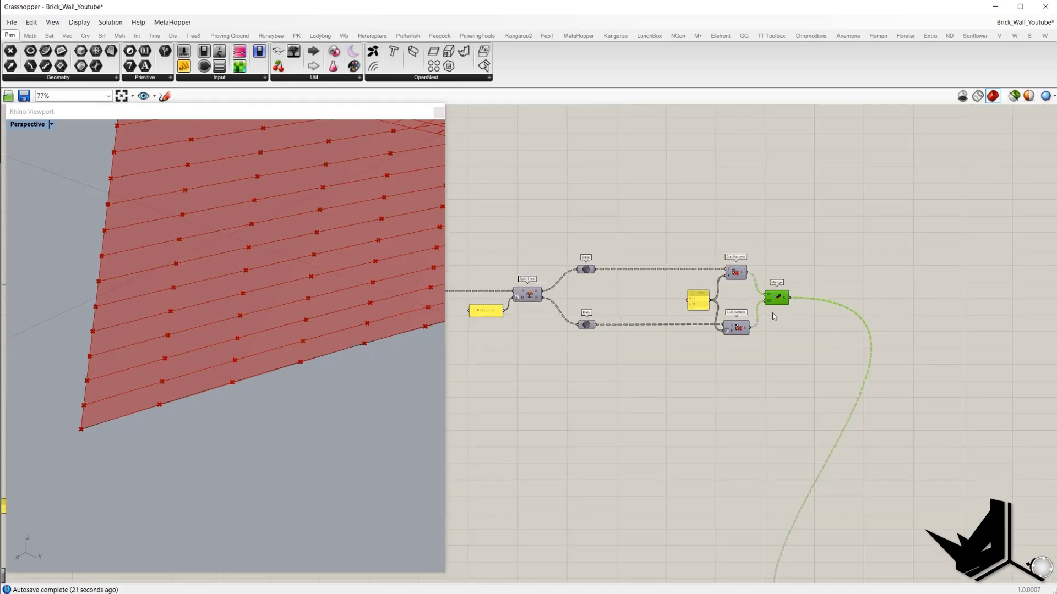
scroll(774, 316, "down", 2)
left_click(860, 380)
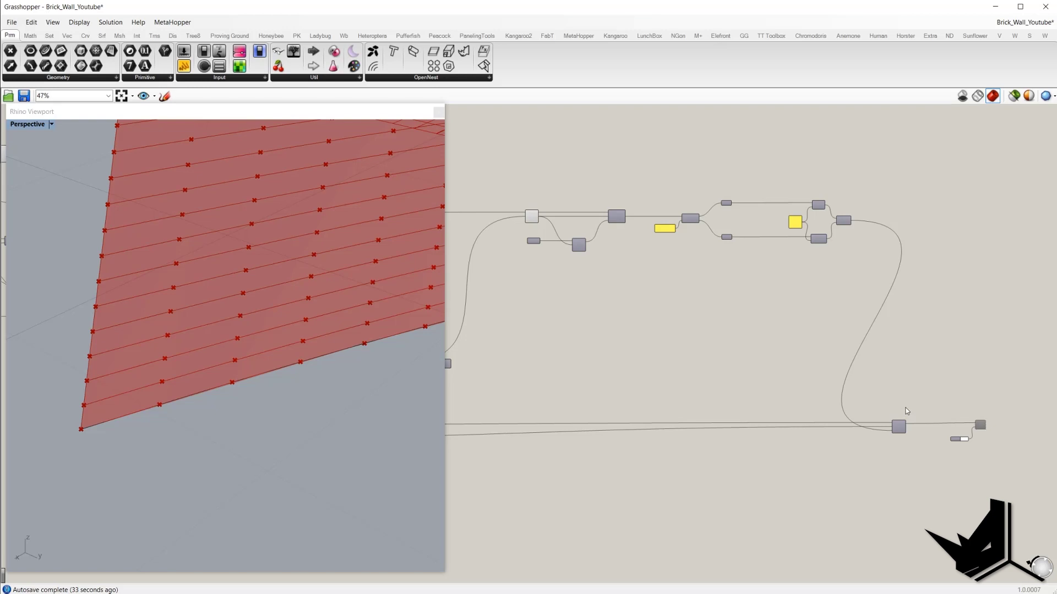
scroll(907, 411, "up", 5)
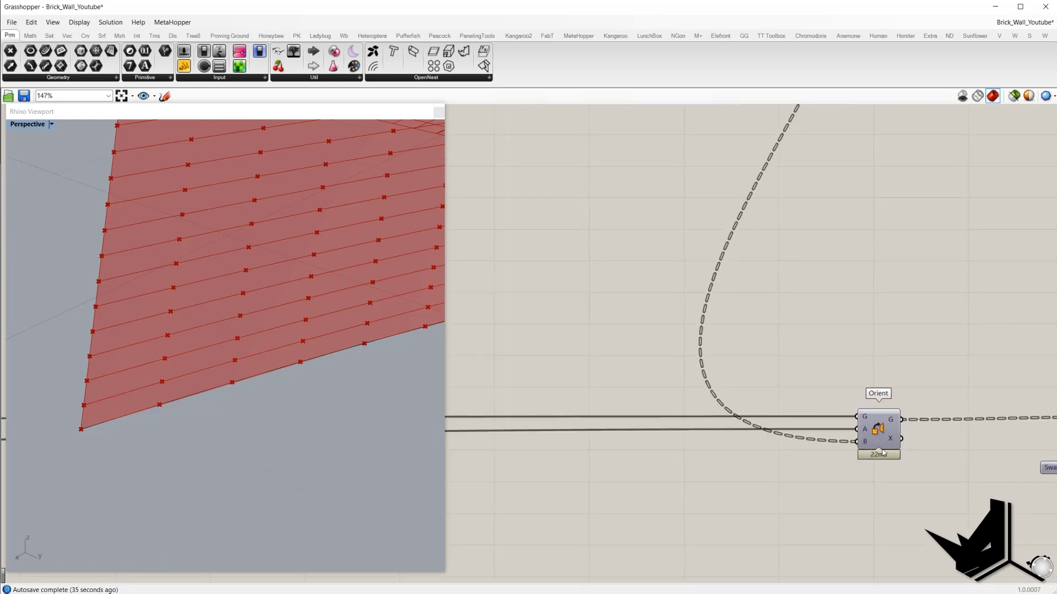
scroll(866, 420, "up", 2)
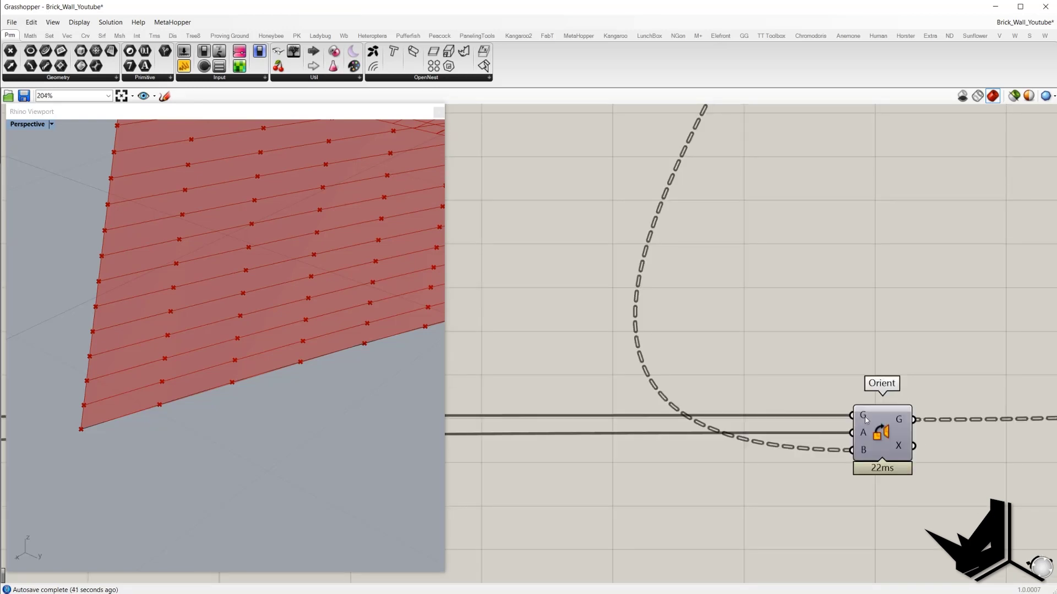
mouse_move(867, 417)
- Highlight the Domain Box that supplies the brick geometry to Orient's G input
scroll(867, 417, "down", 12)
scroll(667, 399, "up", 8)
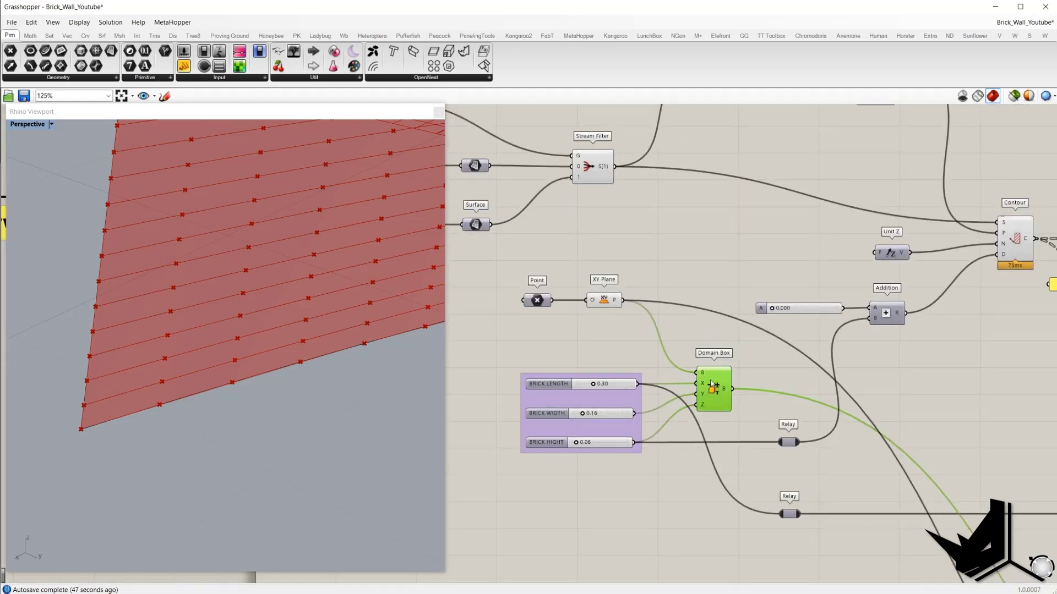
scroll(655, 356, "down", 5)
scroll(672, 367, "up", 4)
scroll(610, 344, "down", 5)
- Trace Orient's A input back to the XY Plane that is also the base plane of the Domain Box
scroll(855, 400, "up", 8)
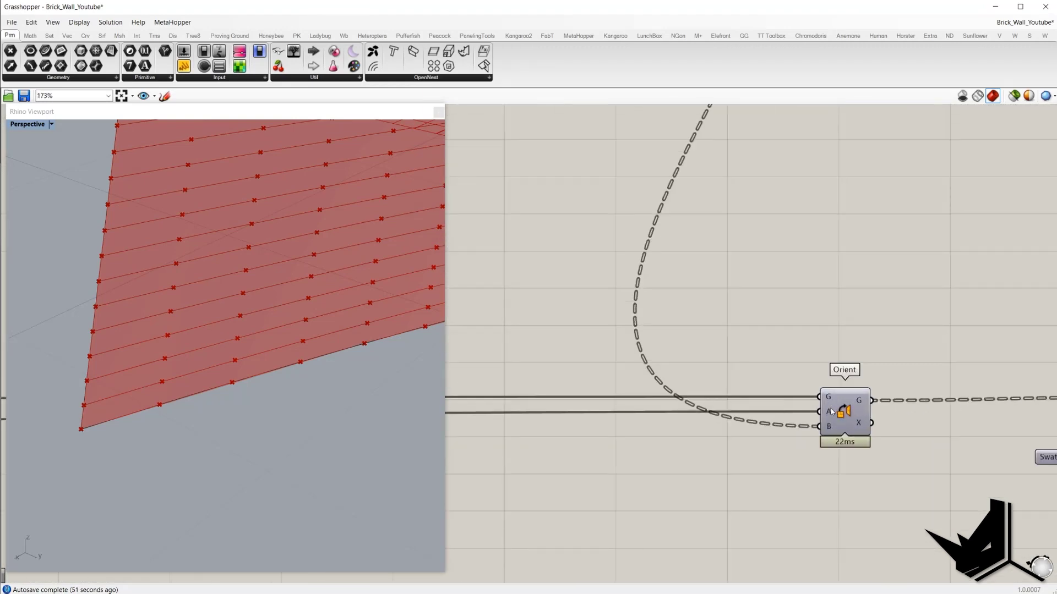
scroll(833, 417, "down", 8)
scroll(536, 302, "up", 7)
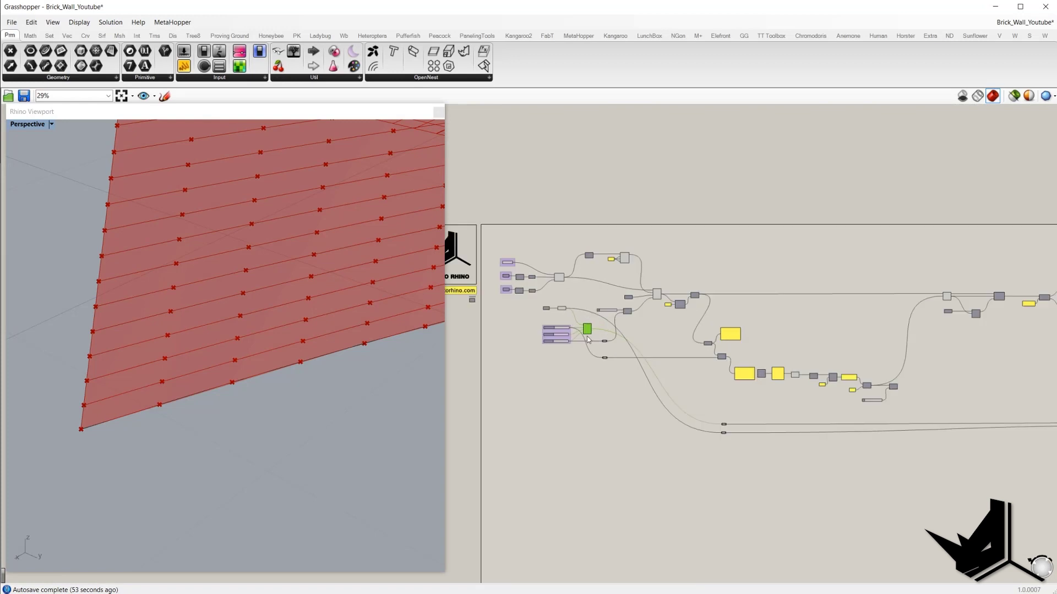
right_click_drag(537, 303, 697, 383)
left_click(644, 287)
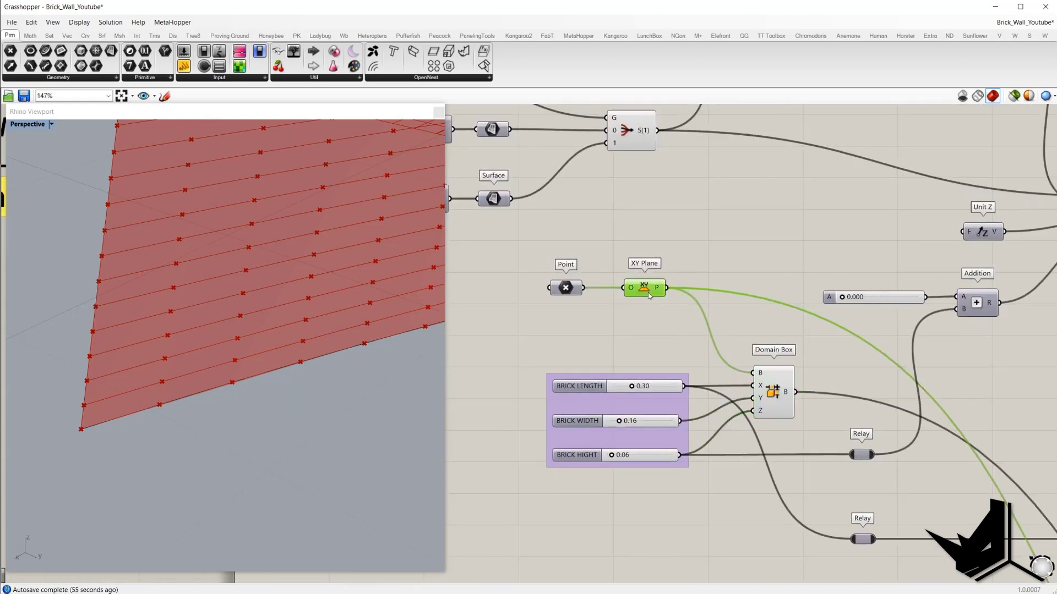
right_click(665, 245)
left_click(756, 355)
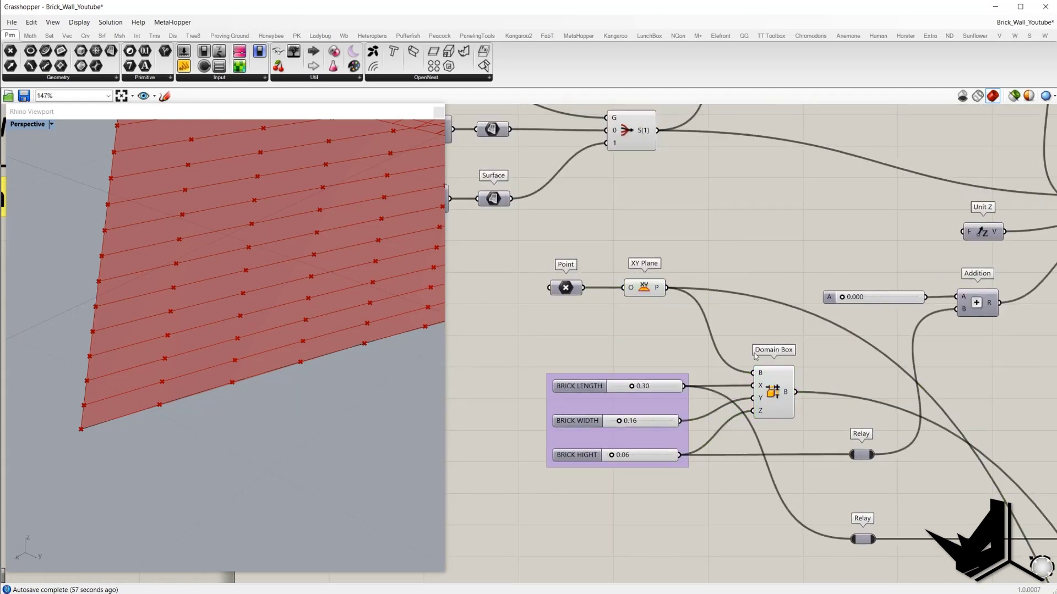
scroll(760, 375, "up", 2)
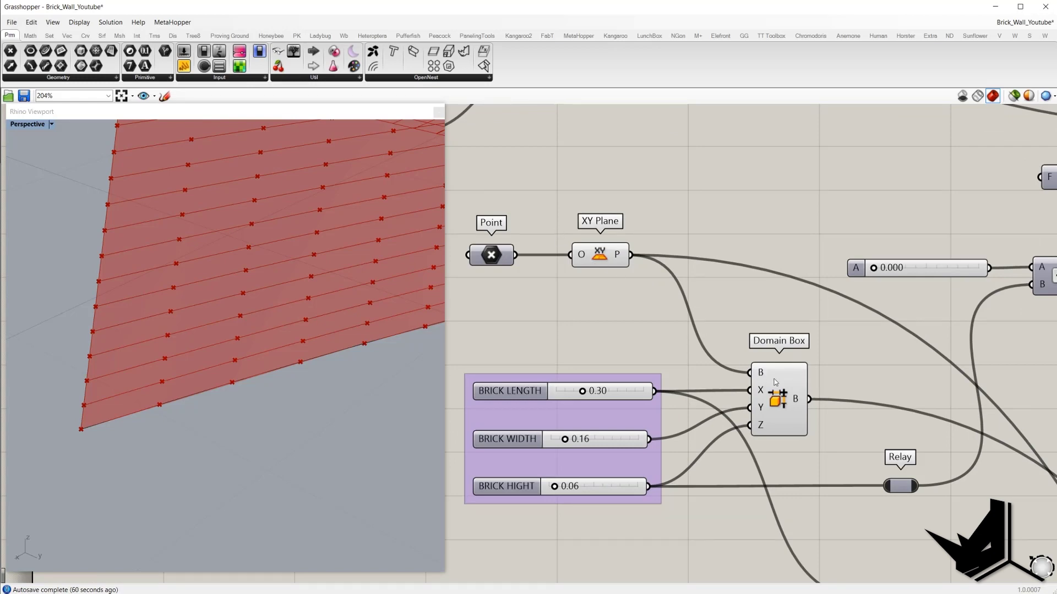
left_click(586, 262)
scroll(543, 284, "down", 12)
right_click_drag(1048, 390, 781, 366)
scroll(798, 363, "up", 7)
scroll(695, 334, "up", 4)
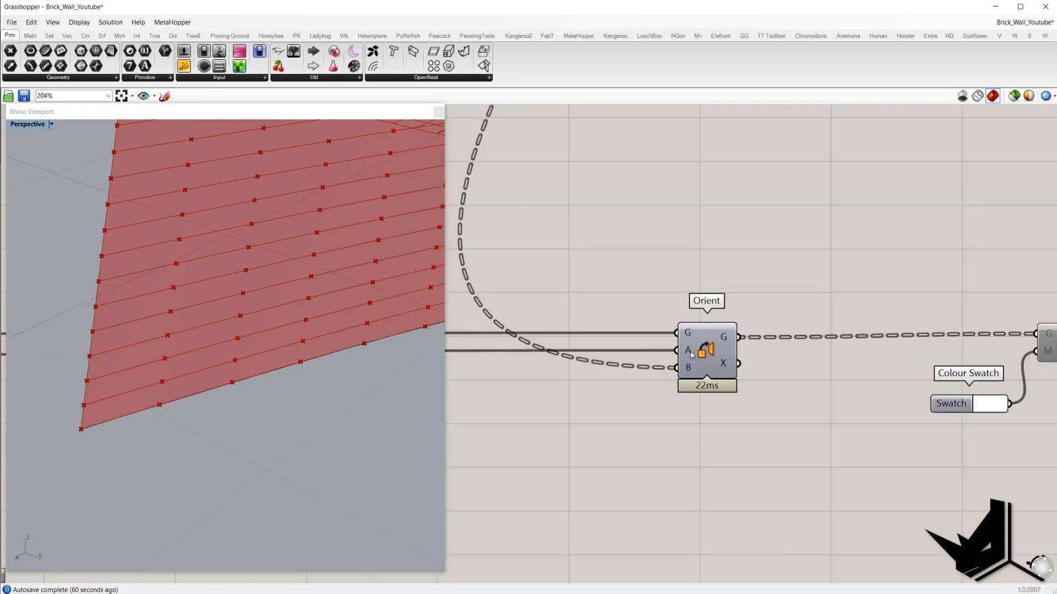
- Highlight the Merge component that combines both Cull Pattern outputs as Orient's target planes
scroll(692, 355, "down", 5)
right_click_drag(719, 224, 757, 404)
scroll(617, 193, "up", 3)
left_click_drag(741, 152, 643, 243)
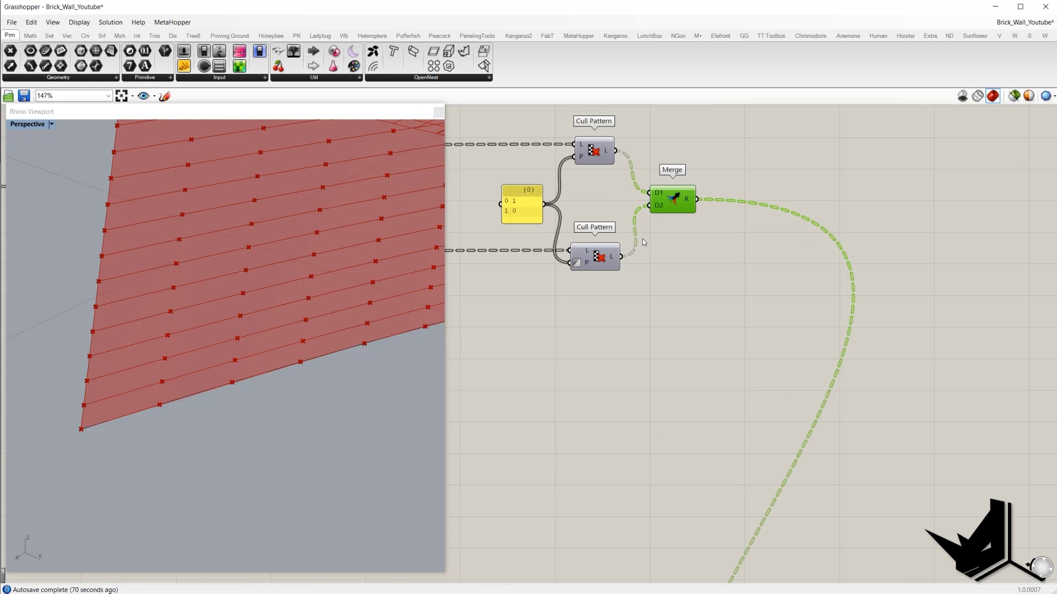
right_click_drag(638, 130, 716, 232)
scroll(636, 306, "down", 4)
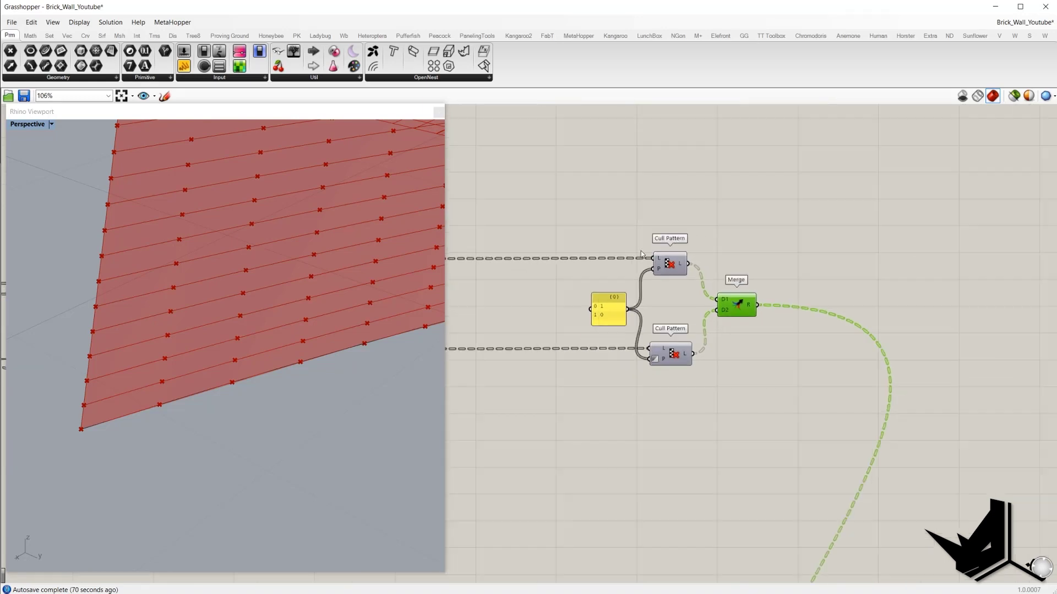
- Turn on the preview of the Orient component and view the whole staggered brick wall
scroll(755, 515, "up", 2)
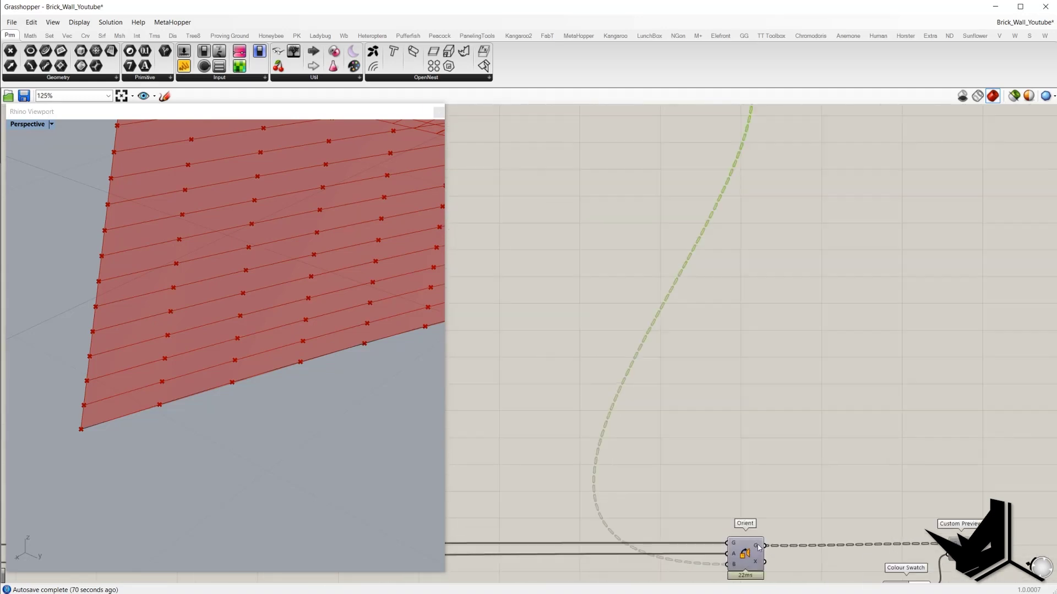
middle_click(733, 387)
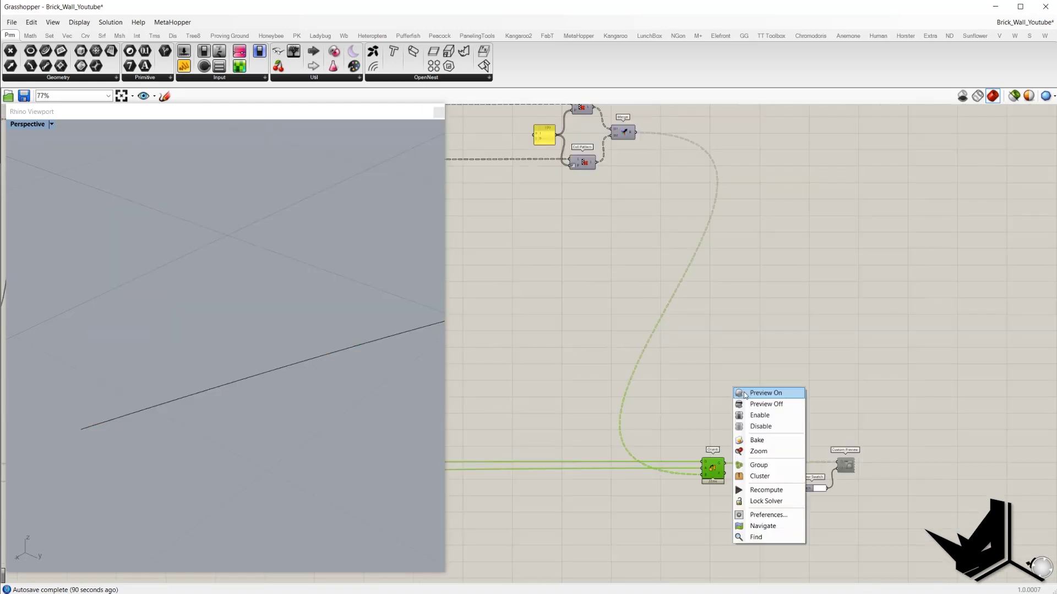
left_click(754, 393)
left_click(754, 409)
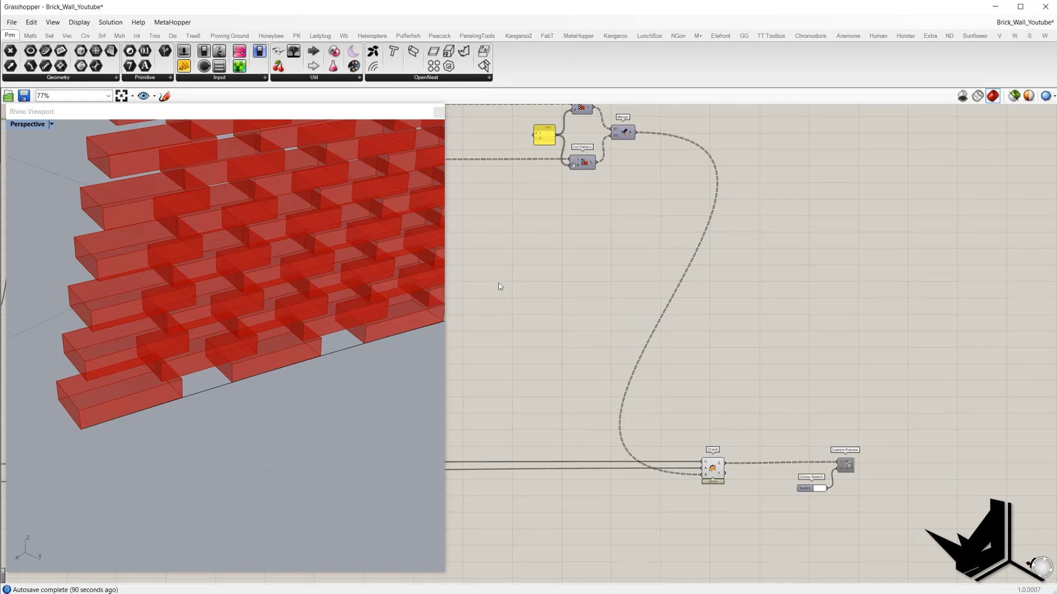
scroll(659, 356, "down", 5)
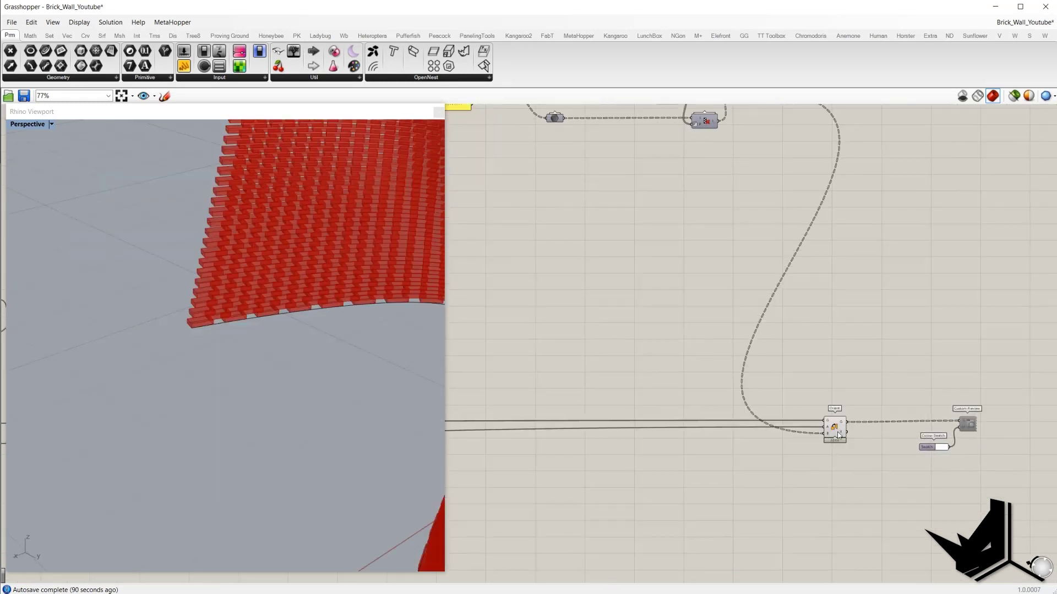
right_click_drag(684, 359, 904, 357)
right_click_drag(374, 300, 276, 334)
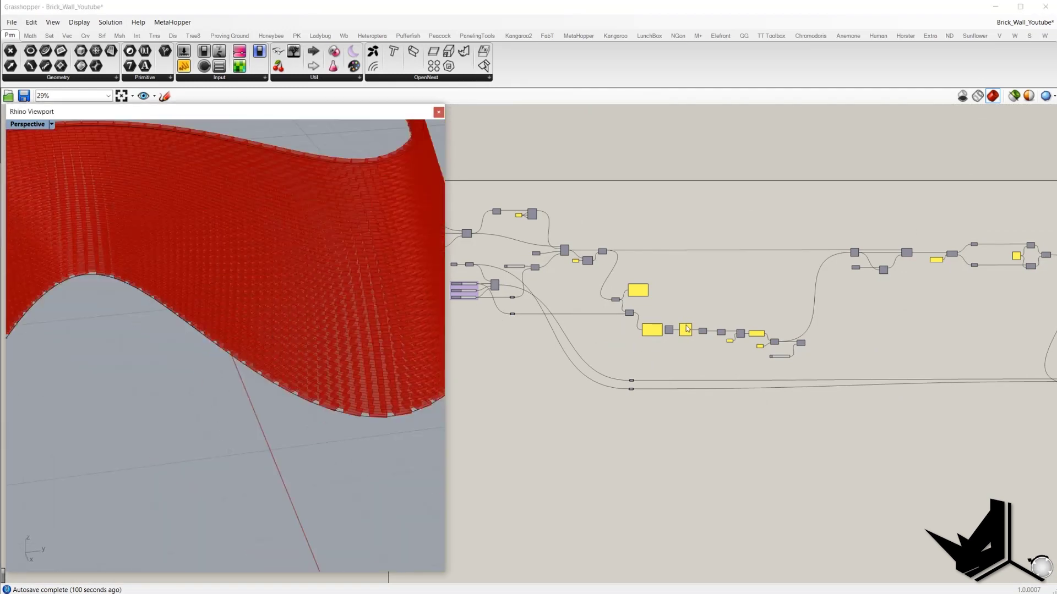
- Examine up close how neighbouring bricks overlap along the wall's curved edge
scroll(687, 328, "up", 6)
left_click_drag(801, 384, 678, 420)
right_click_drag(330, 300, 438, 302)
scroll(312, 281, "up", 3)
scroll(362, 280, "up", 8)
scroll(356, 270, "up", 8)
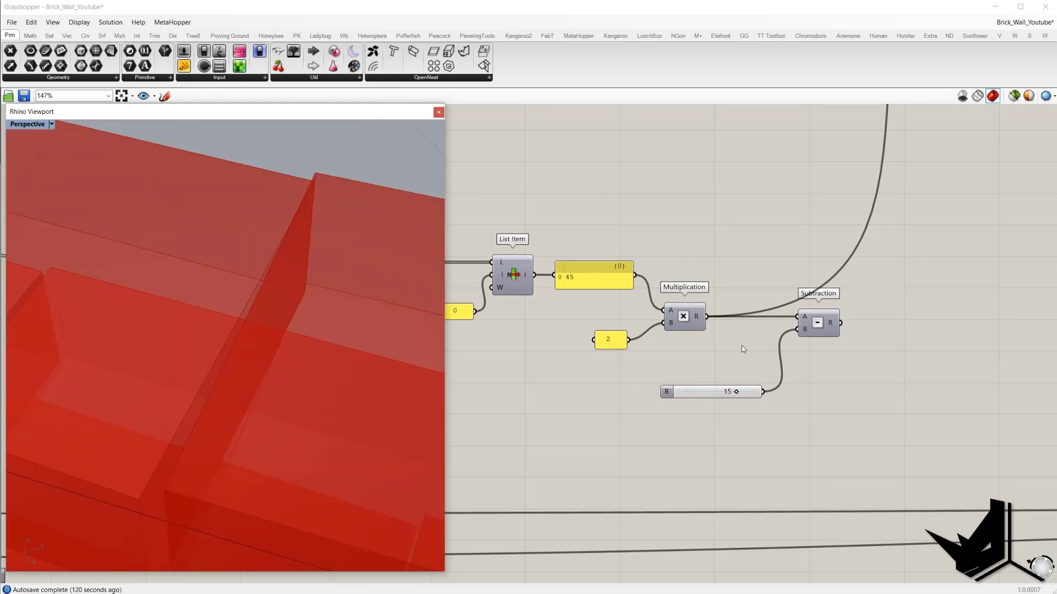
- Highlight the Multiplication component and connect a new panel to its output
right_click_drag(742, 346, 735, 384)
left_click(676, 354)
scroll(702, 336, "down", 3)
scroll(692, 330, "up", 2)
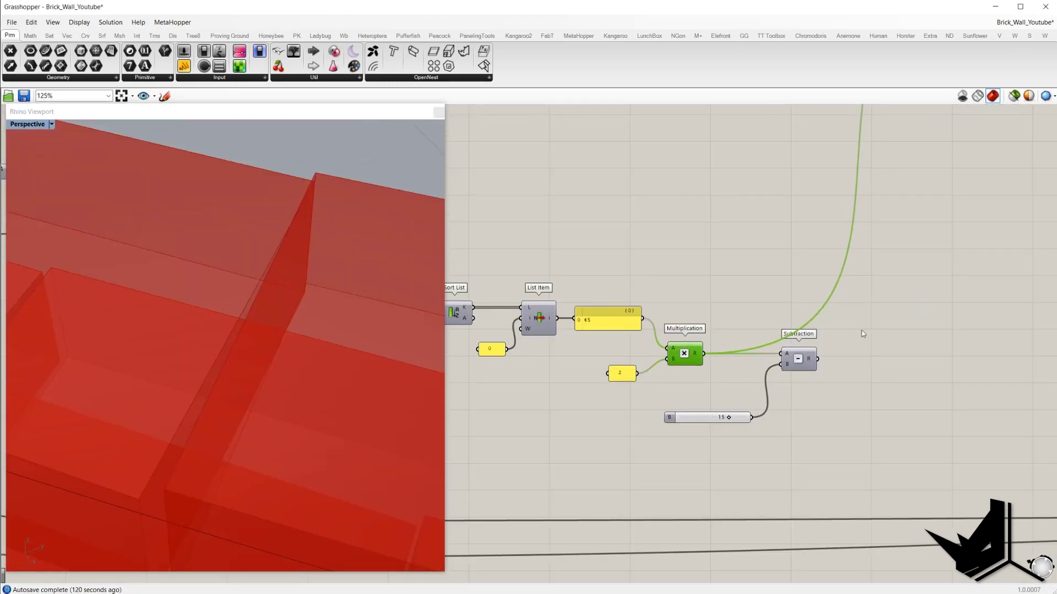
left_click(184, 66)
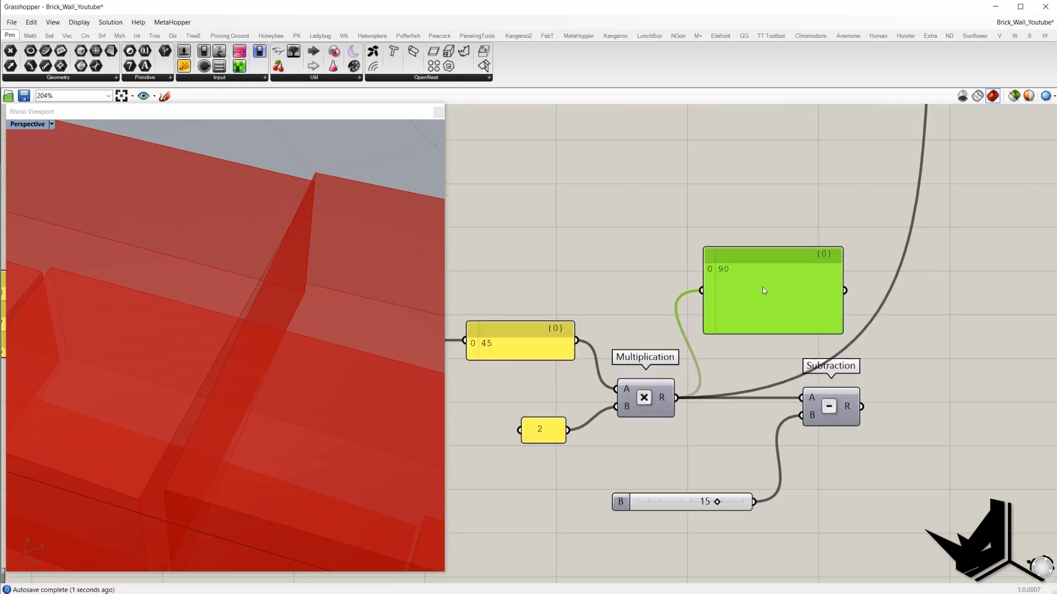
- Connect the panel to the Subtraction component's output instead of the Multiplication output
scroll(810, 341, "down", 3)
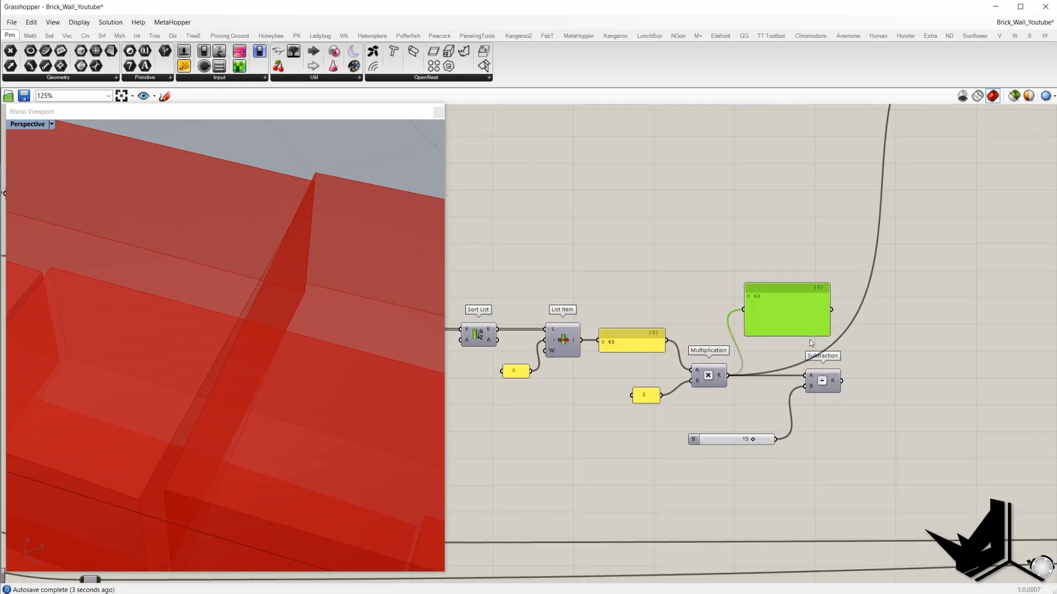
left_click_drag(842, 382, 897, 342)
scroll(774, 436, "up", 3)
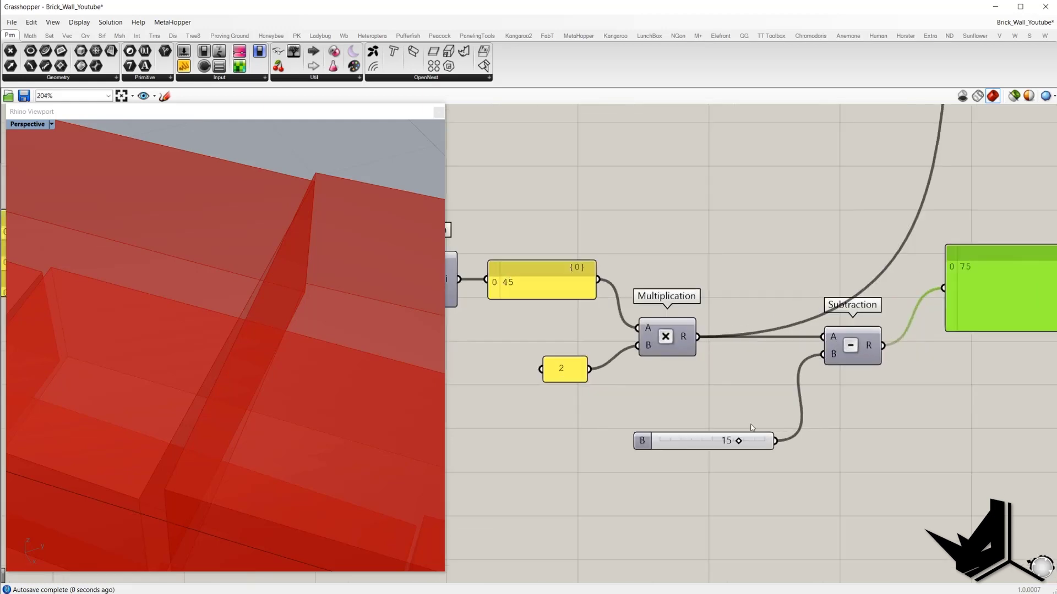
- Set the slider feeding Subtraction's B input to 12
scroll(665, 340, "down", 2)
left_click_drag(715, 289, 691, 416)
scroll(718, 414, "up", 2)
scroll(680, 411, "down", 4)
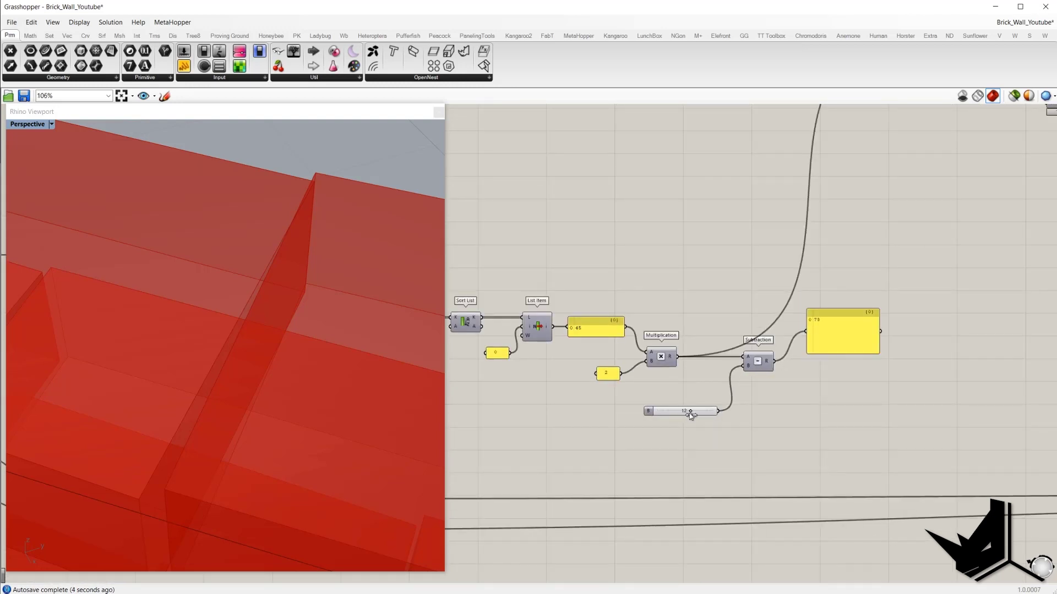
- Connect the Subtraction result to Divide Curve's N input in place of the Multiplication result
scroll(788, 365, "down", 3)
left_click_drag(773, 360, 918, 157)
scroll(845, 168, "up", 4)
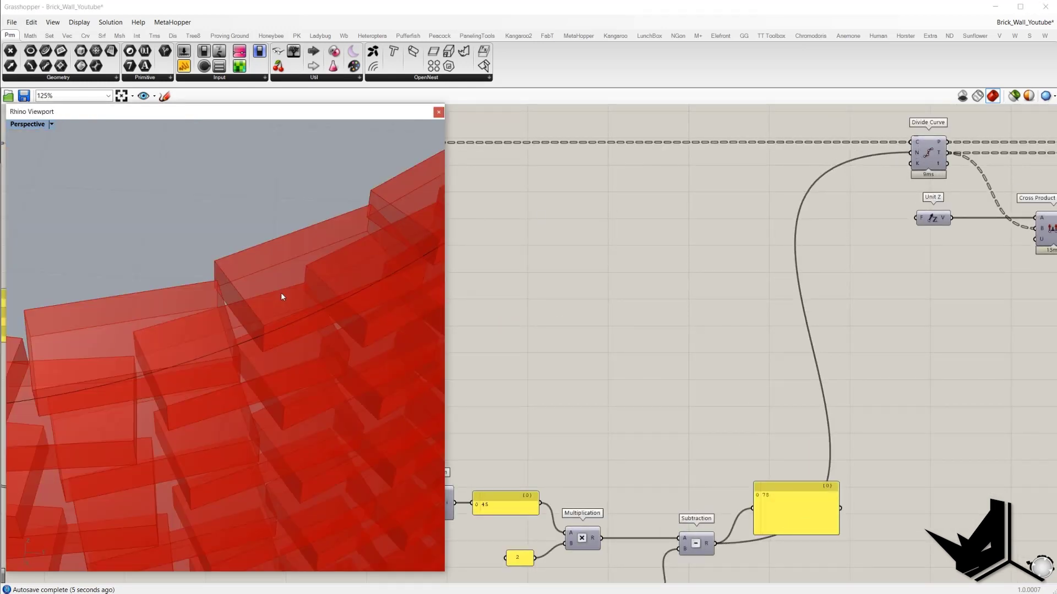
- Examine the gaps between bricks along the wall's upper edge and curved sections
scroll(281, 292, "down", 10)
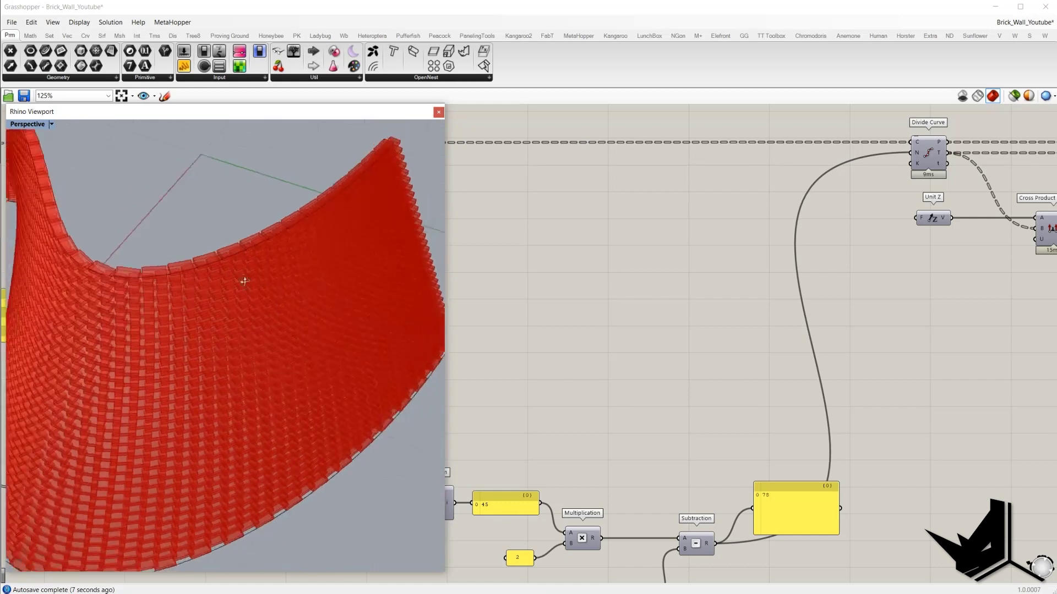
scroll(231, 264, "up", 8)
scroll(216, 247, "down", 6)
right_click_drag(271, 252, 330, 243)
scroll(257, 224, "up", 5)
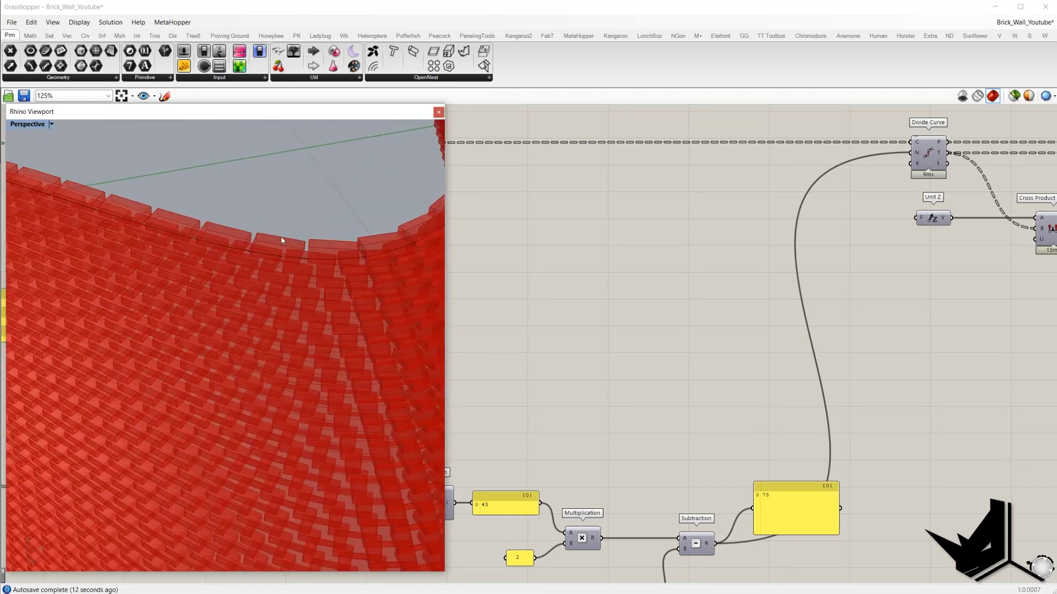
scroll(268, 233, "down", 3)
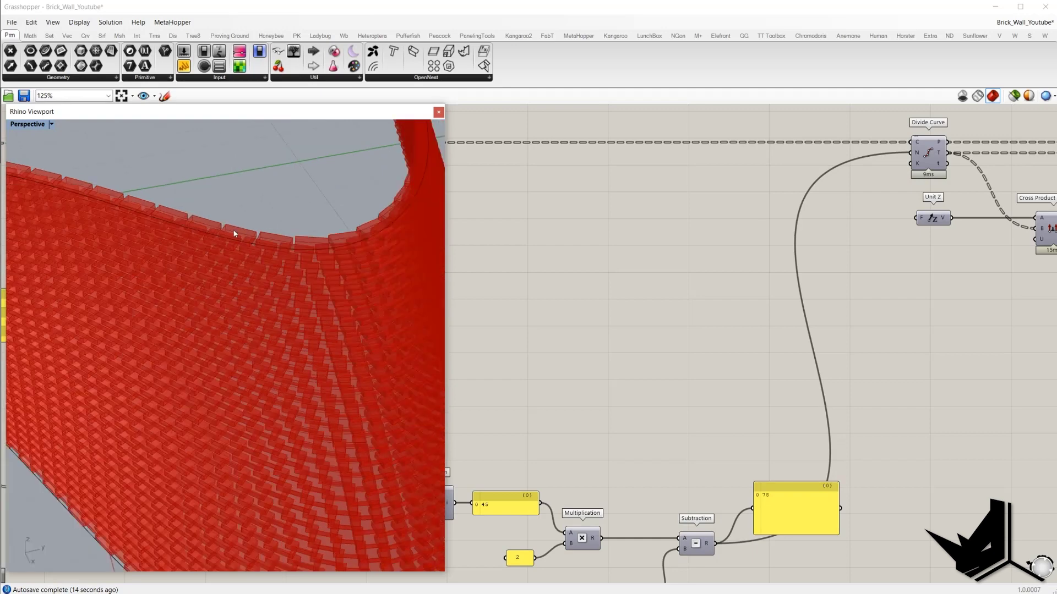
- Set the maximum of the slider feeding Subtraction's B input to 40 and try a larger subtraction value
scroll(270, 229, "down", 5)
scroll(142, 196, "up", 4)
scroll(220, 192, "down", 3)
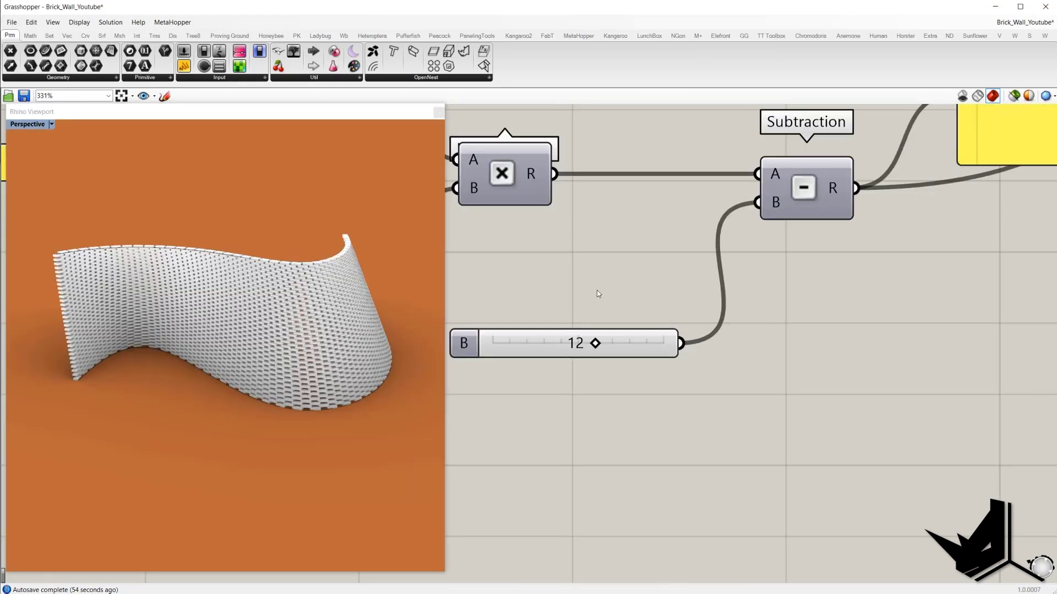
scroll(597, 290, "down", 2)
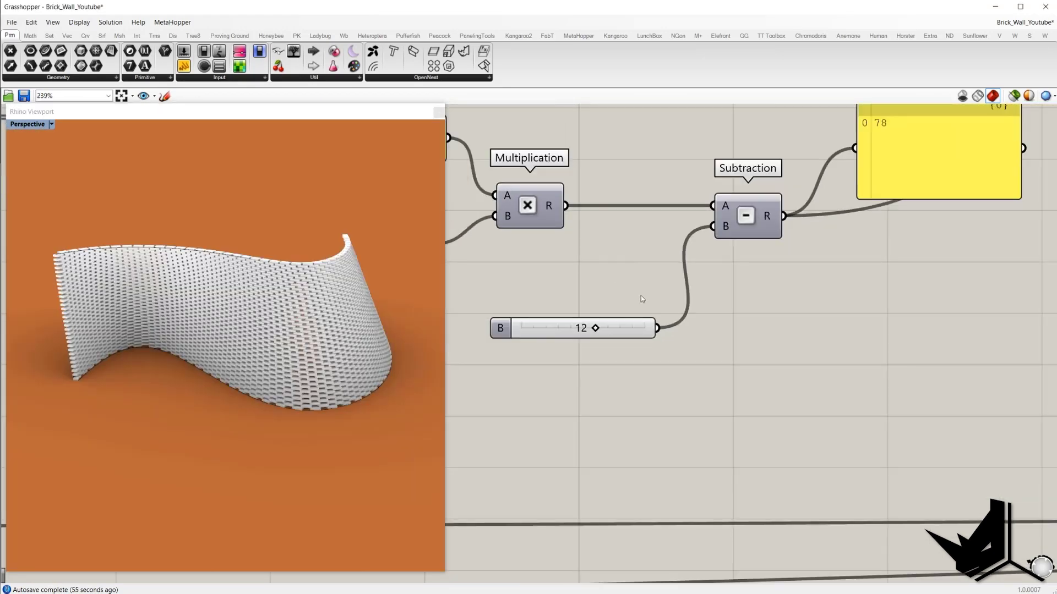
right_click_drag(640, 296, 714, 342)
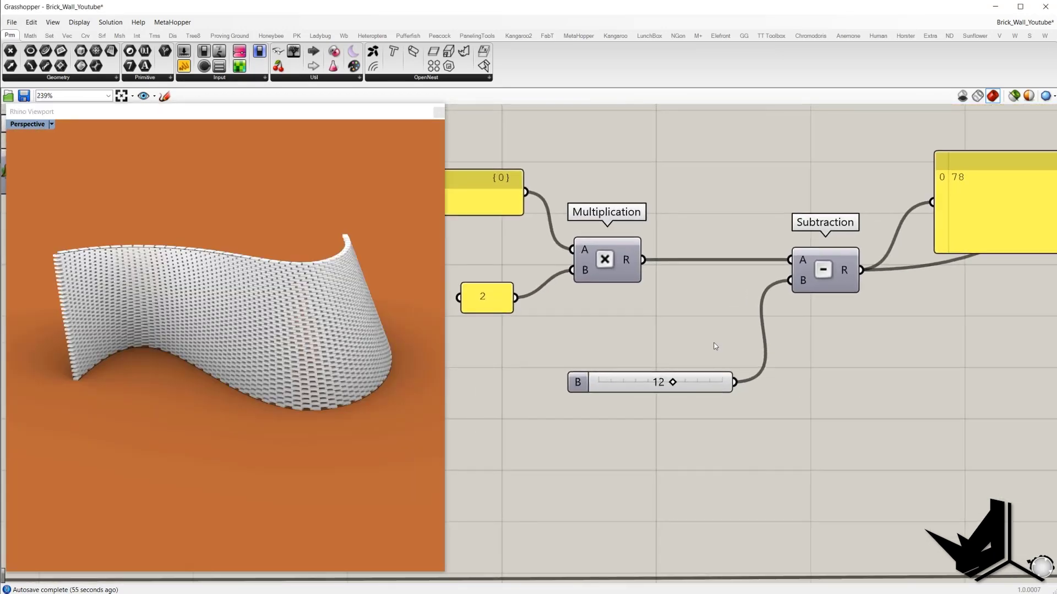
left_click(691, 383)
right_click(692, 384)
left_click(757, 421)
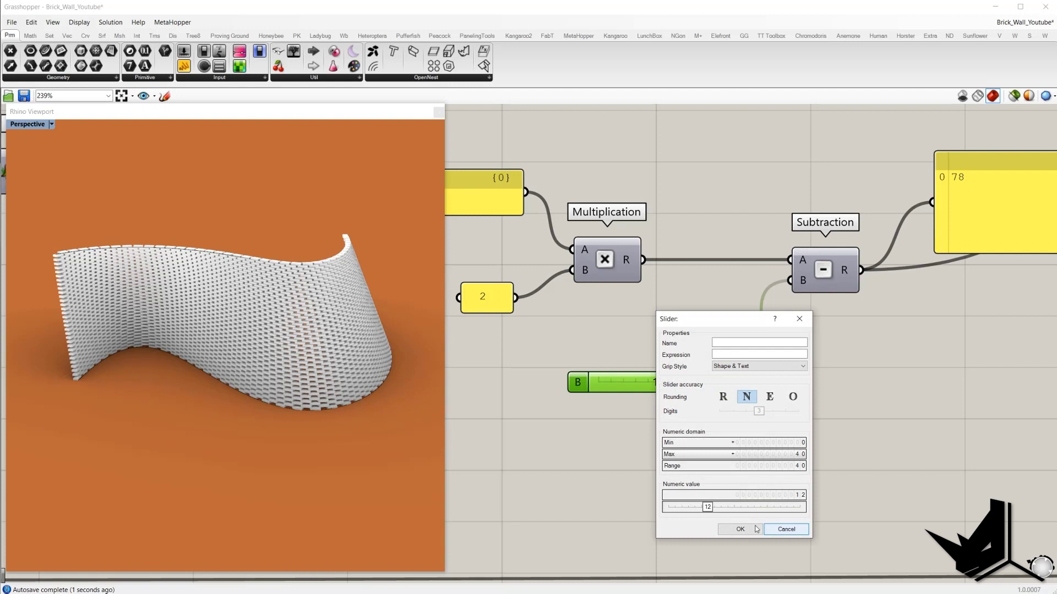
left_click(755, 529)
left_click_drag(637, 384, 671, 384)
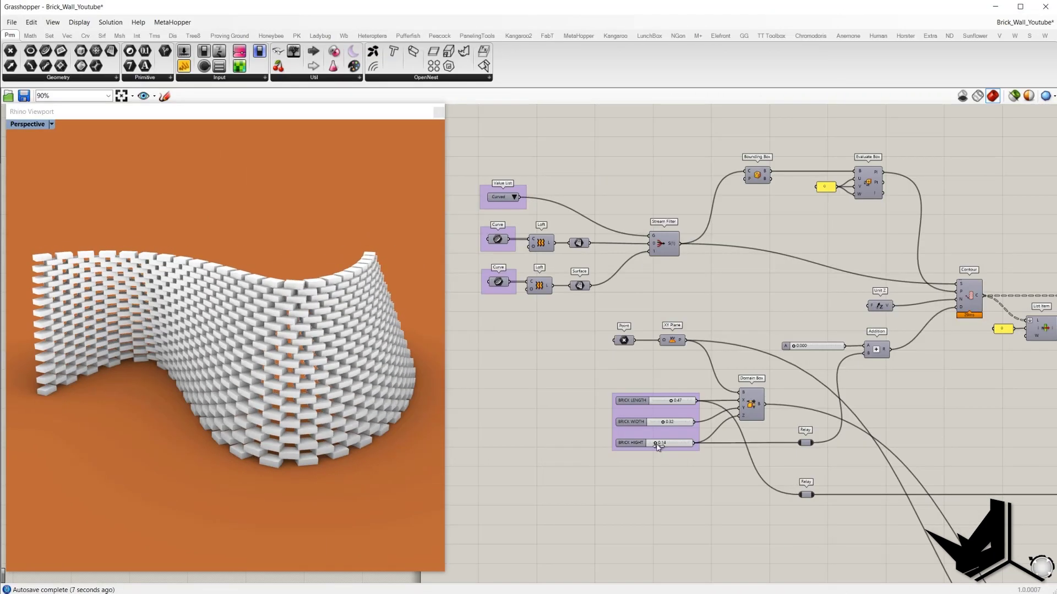
- Adjust the brick dimension sliders and set the slider feeding Subtraction's B input to 11
left_click_drag(656, 444, 654, 444)
left_click_drag(663, 422, 670, 402)
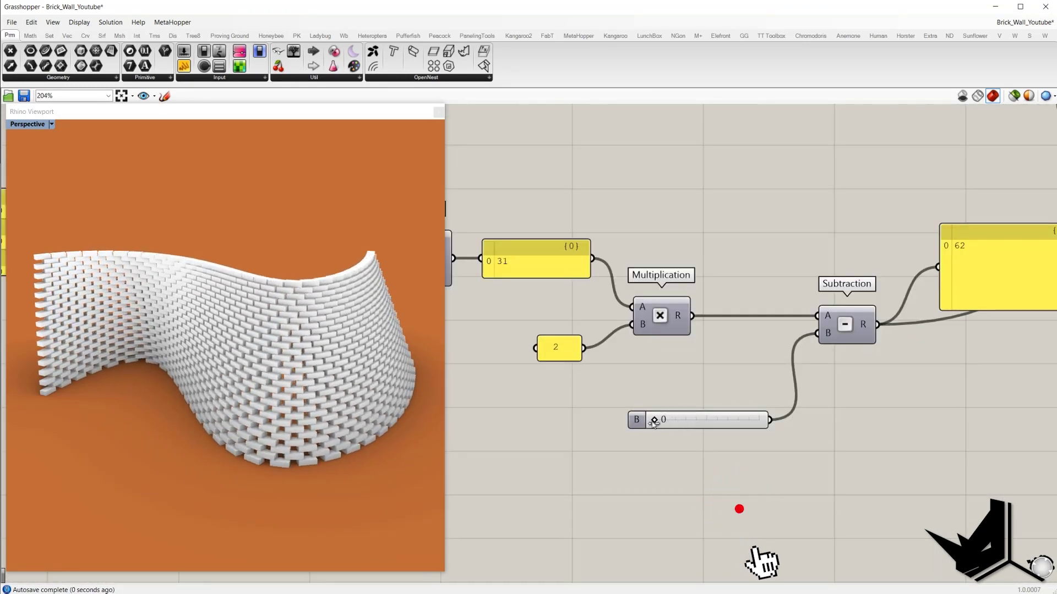
left_click_drag(654, 422, 682, 420)
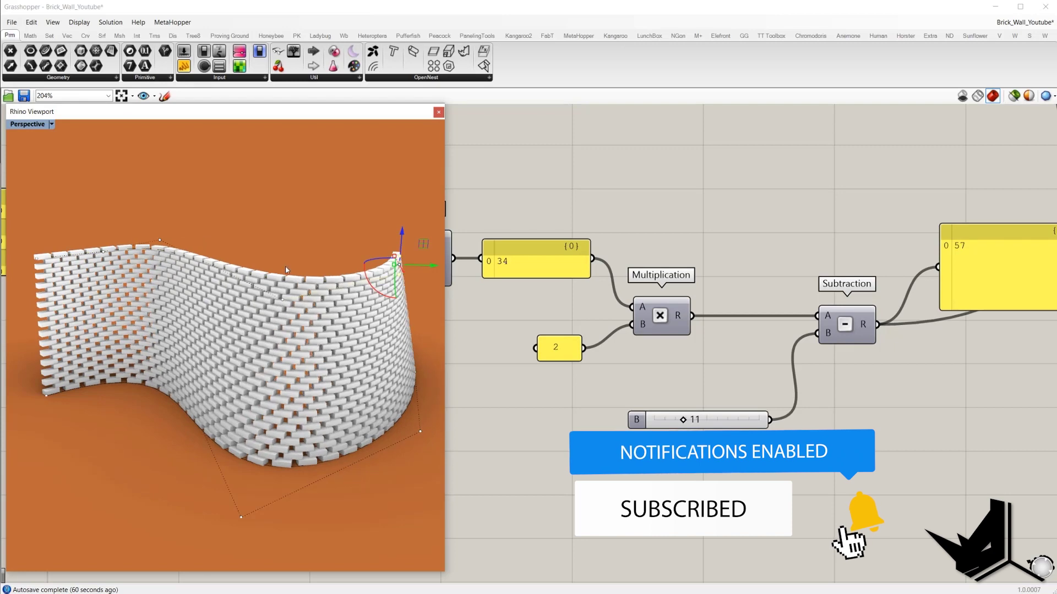
left_click(241, 518)
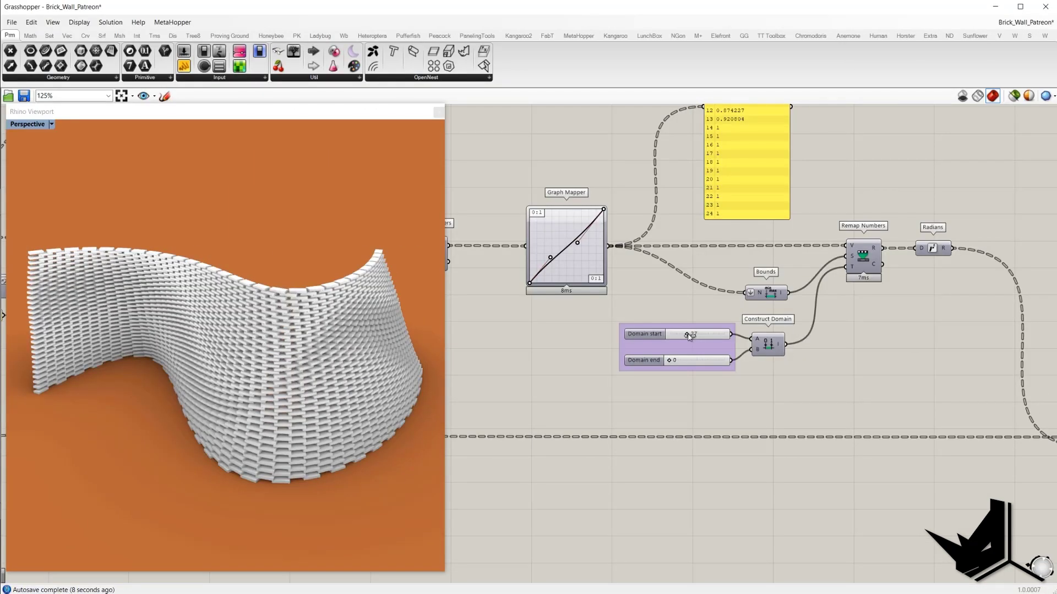
- Raise the Domain start value in the Brick_Wall_Patreon definition and set BRICK LENGTH to 0.30
left_click_drag(689, 337, 717, 337)
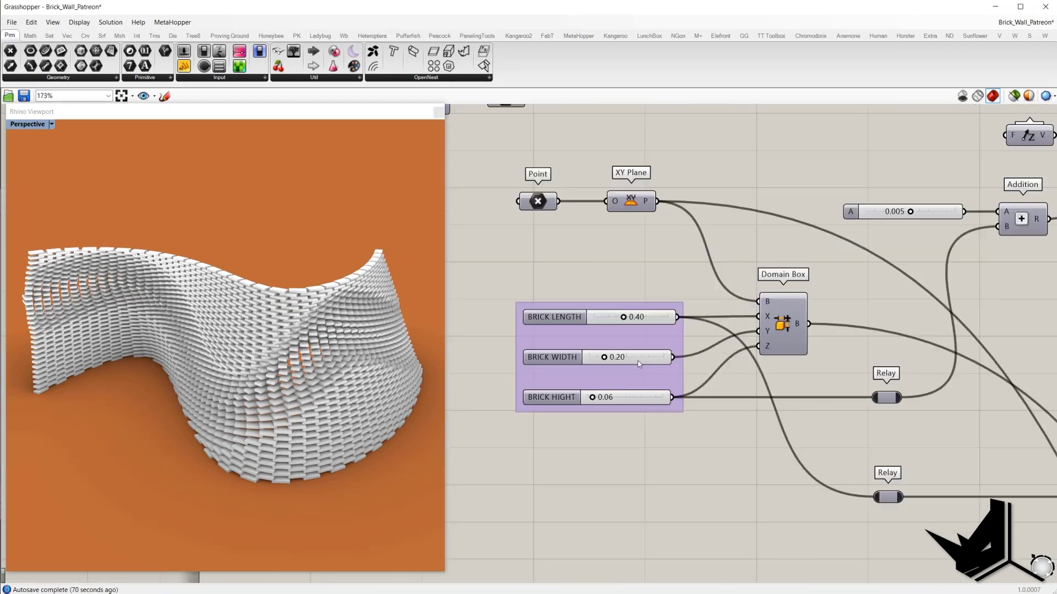
left_click(652, 399)
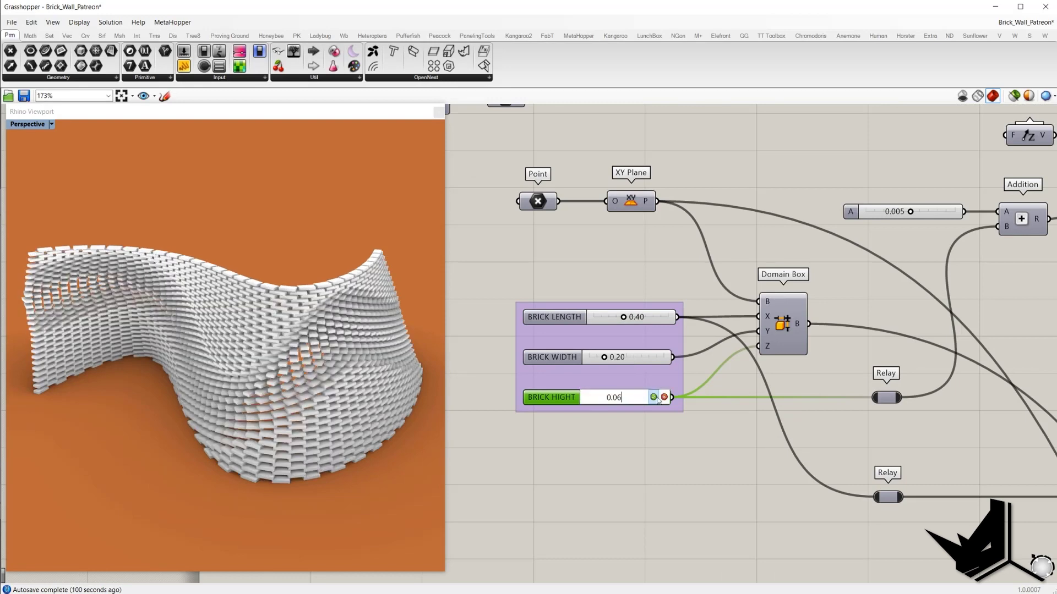
double_click(637, 318)
type("0.3")
key("Return")
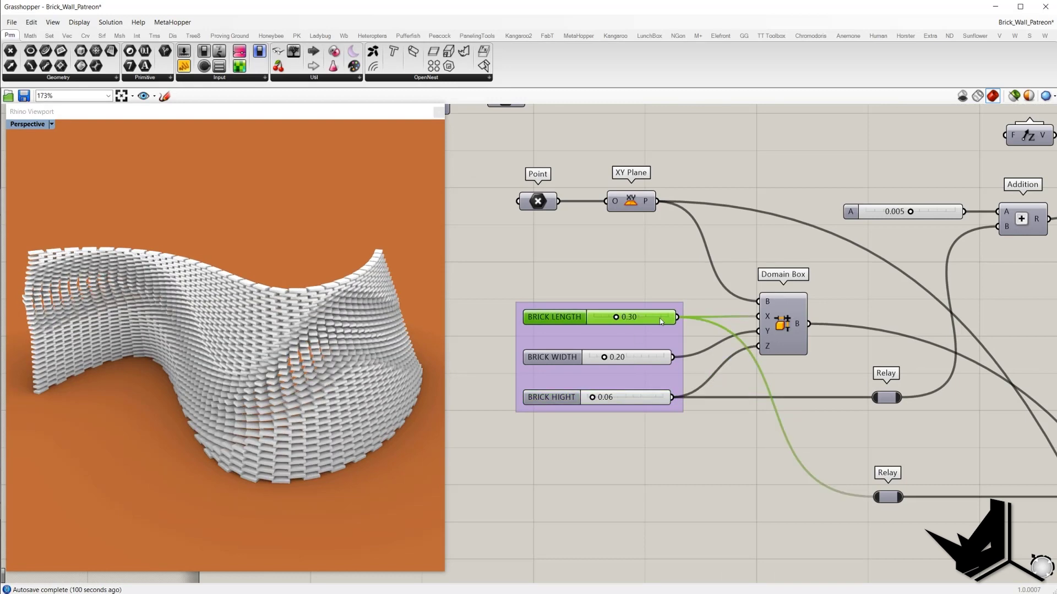
left_click(644, 290)
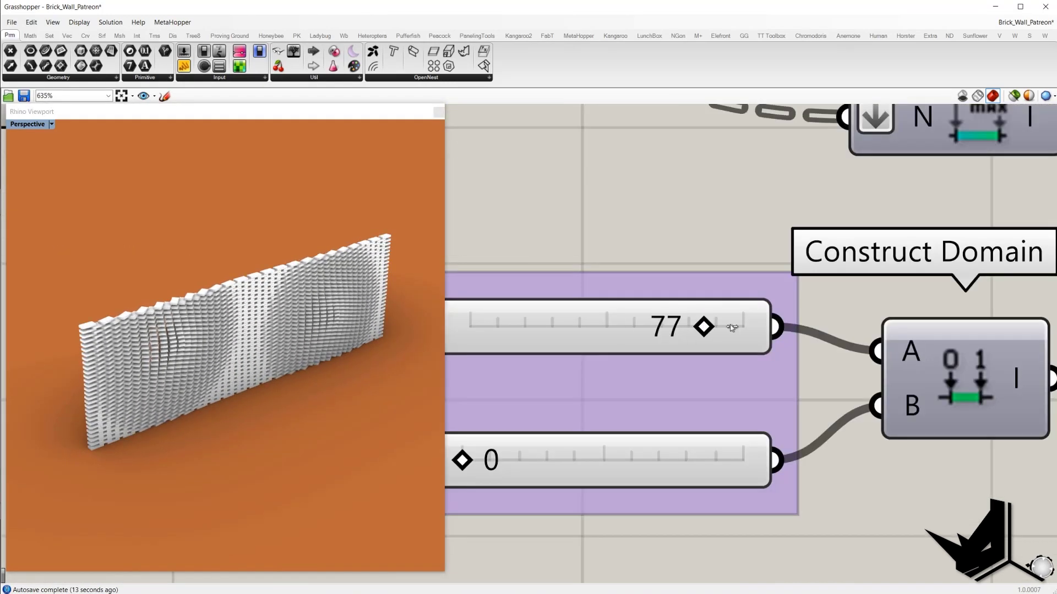
- Adjust the Domain start slider feeding Construct Domain's A input to about 77
mouse_move(710, 328)
left_mouse_down()
mouse_move(488, 328)
mouse_move(704, 328)
left_mouse_up()
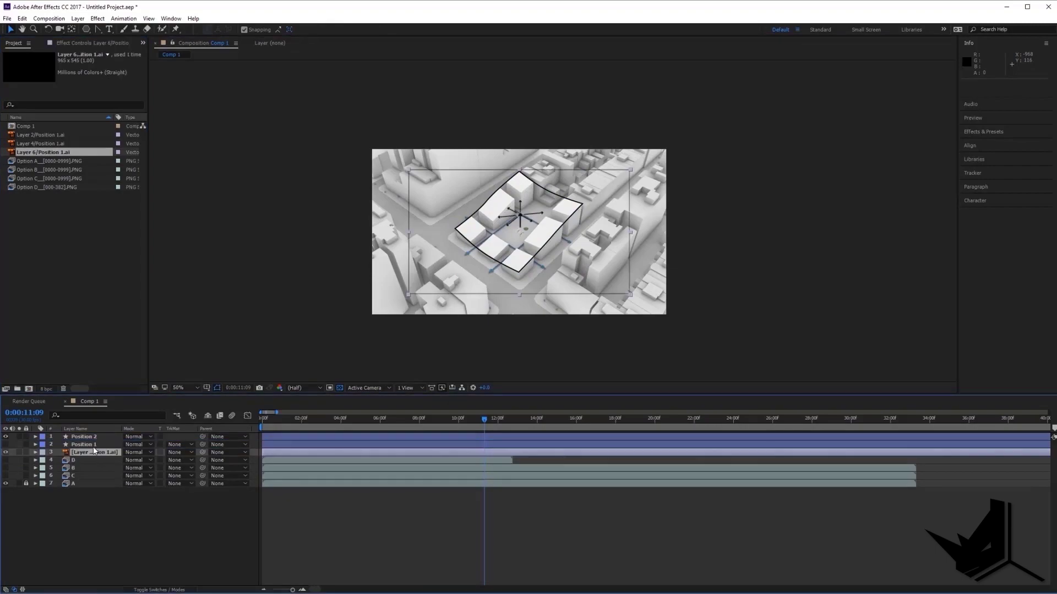
left_click(153, 348)
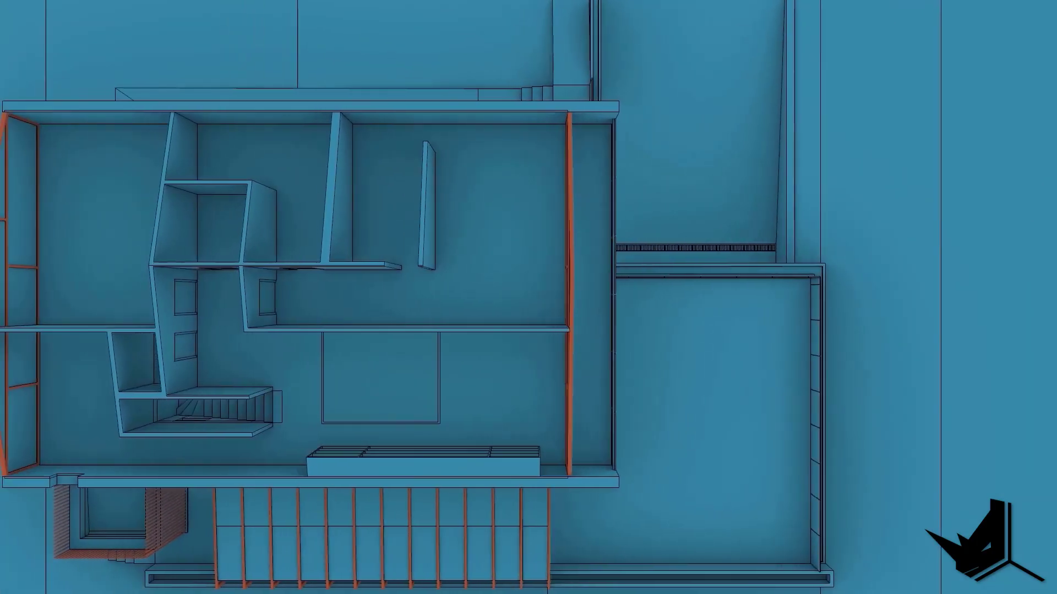